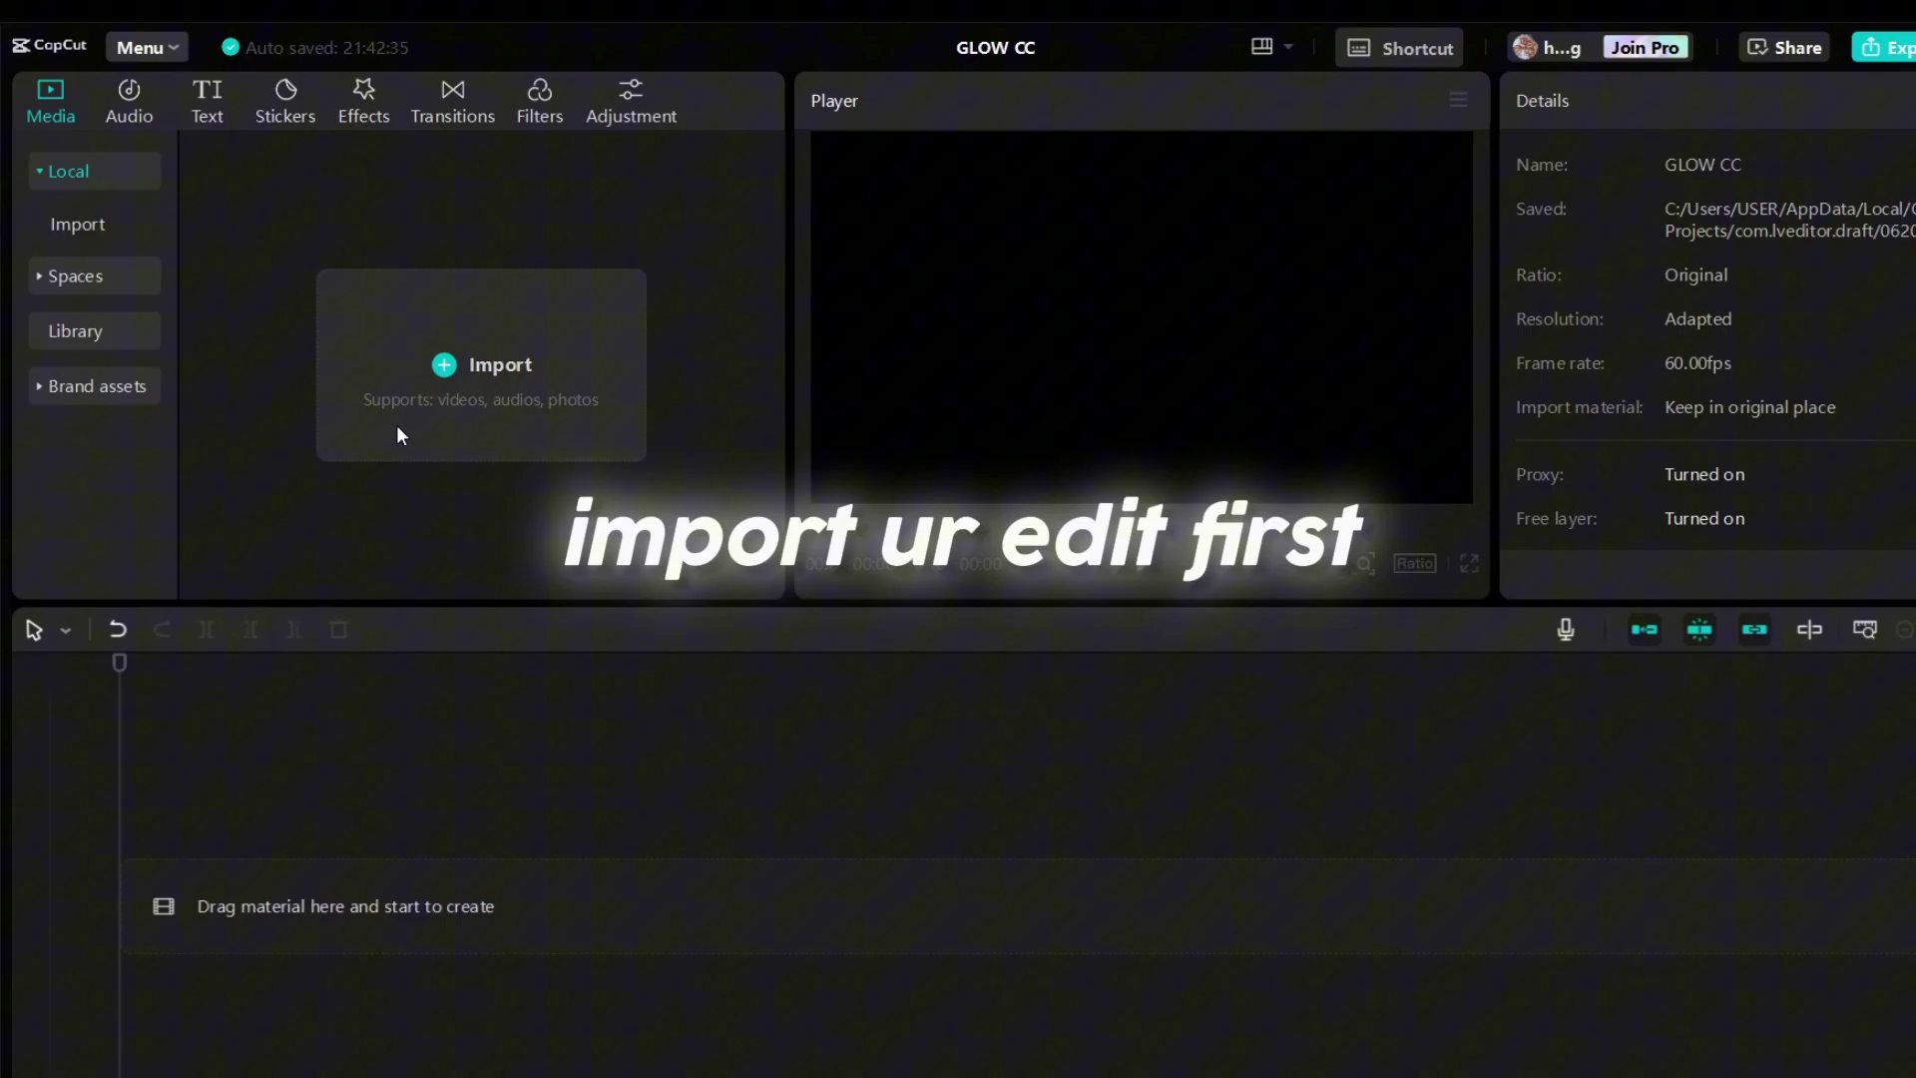
Place the Ronaldo clip on the timeline with Strong Sharpen spanning its full length.
{"action": "left_click_drag", "start_coordinate": [278, 342], "coordinate": [256, 898]}
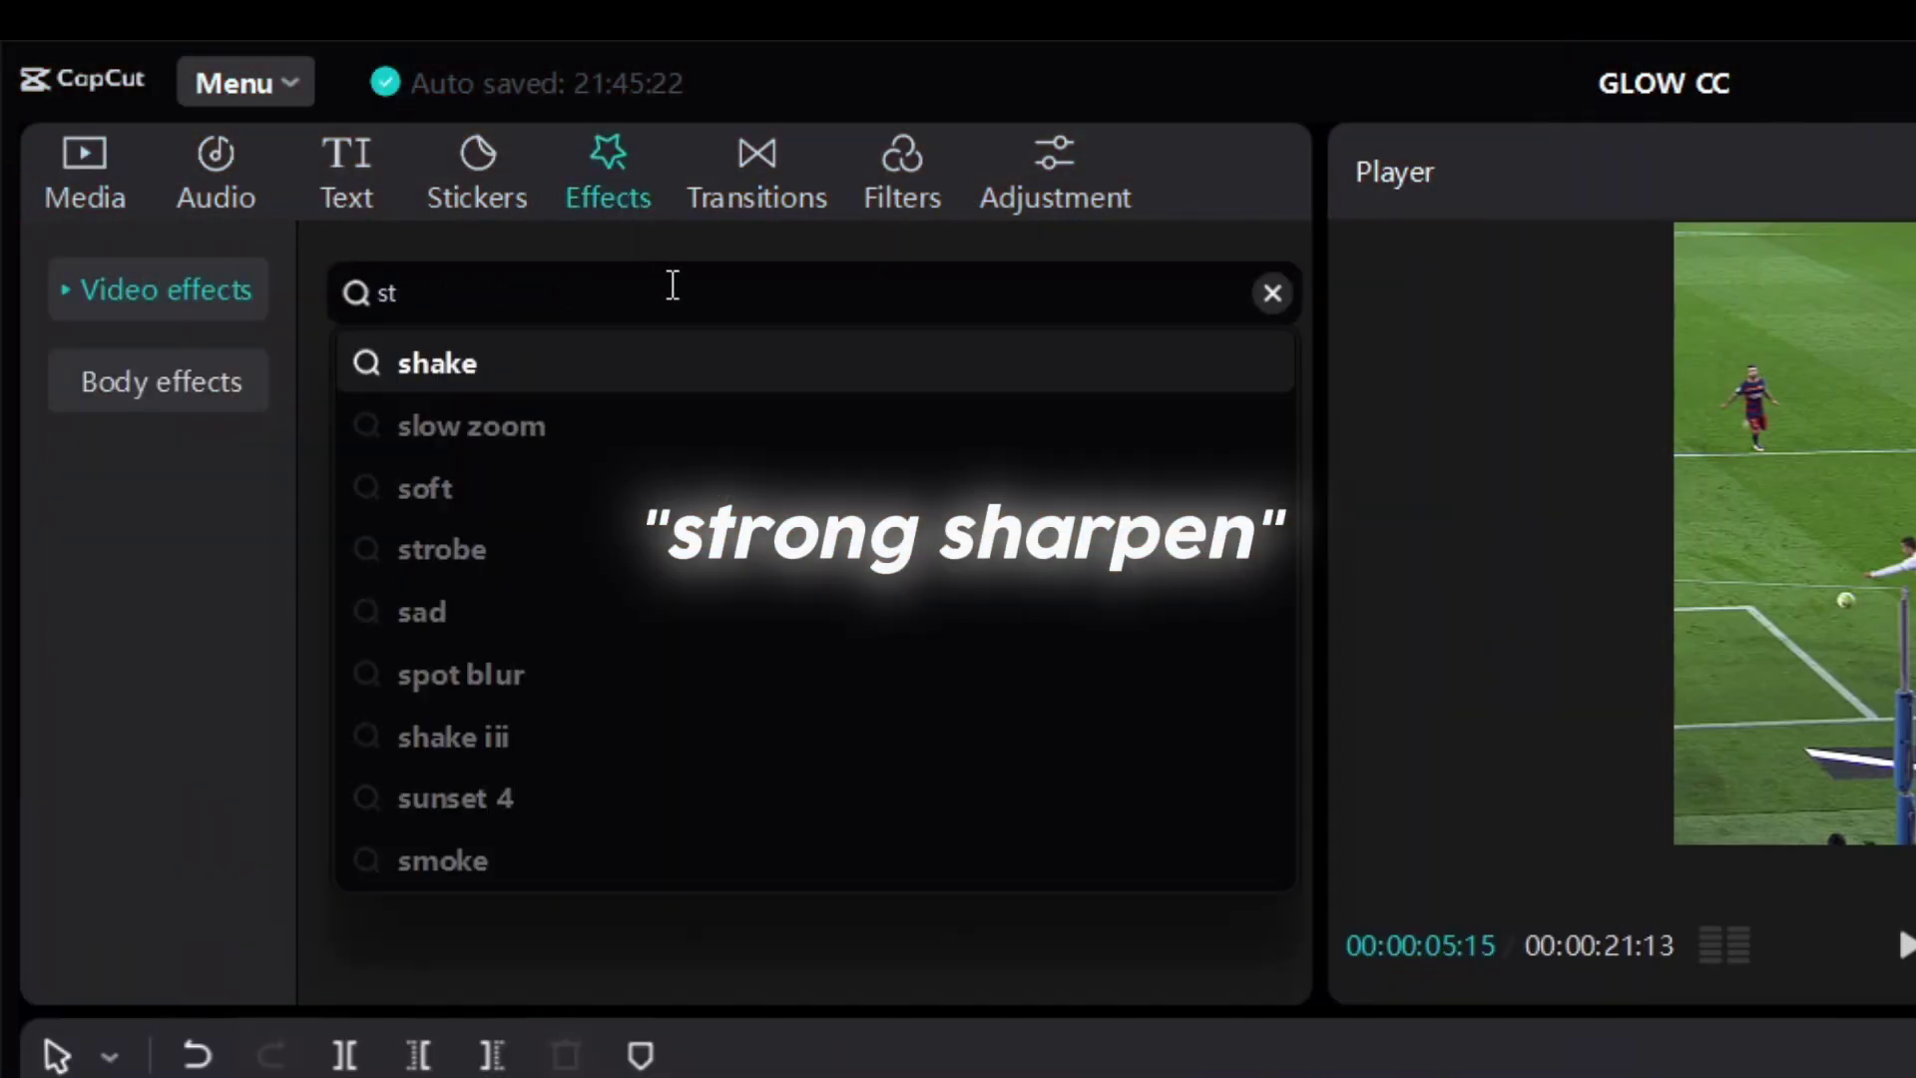
{"action": "type", "text": "rong sharpen"}
{"action": "key", "text": "Return"}
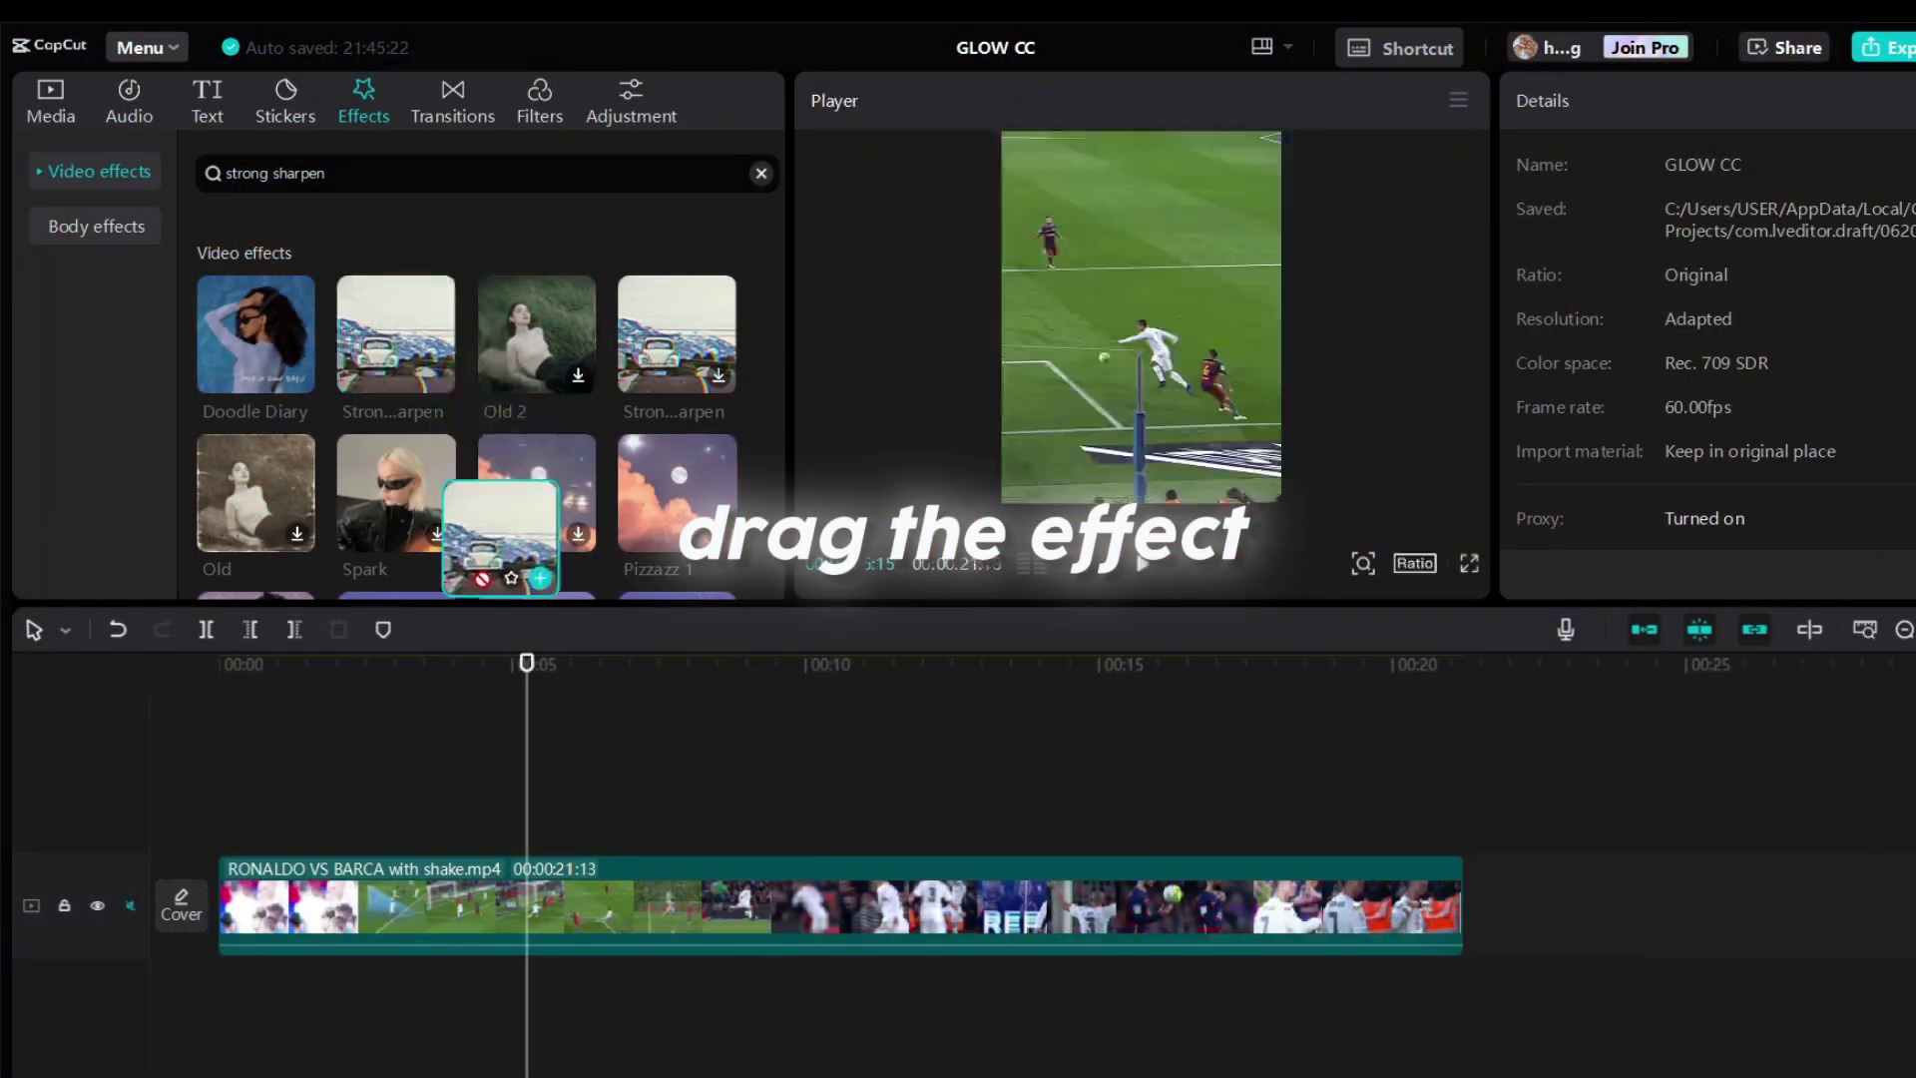
{"action": "left_click_drag", "start_coordinate": [395, 333], "coordinate": [225, 834]}
{"action": "left_click", "coordinate": [297, 698]}
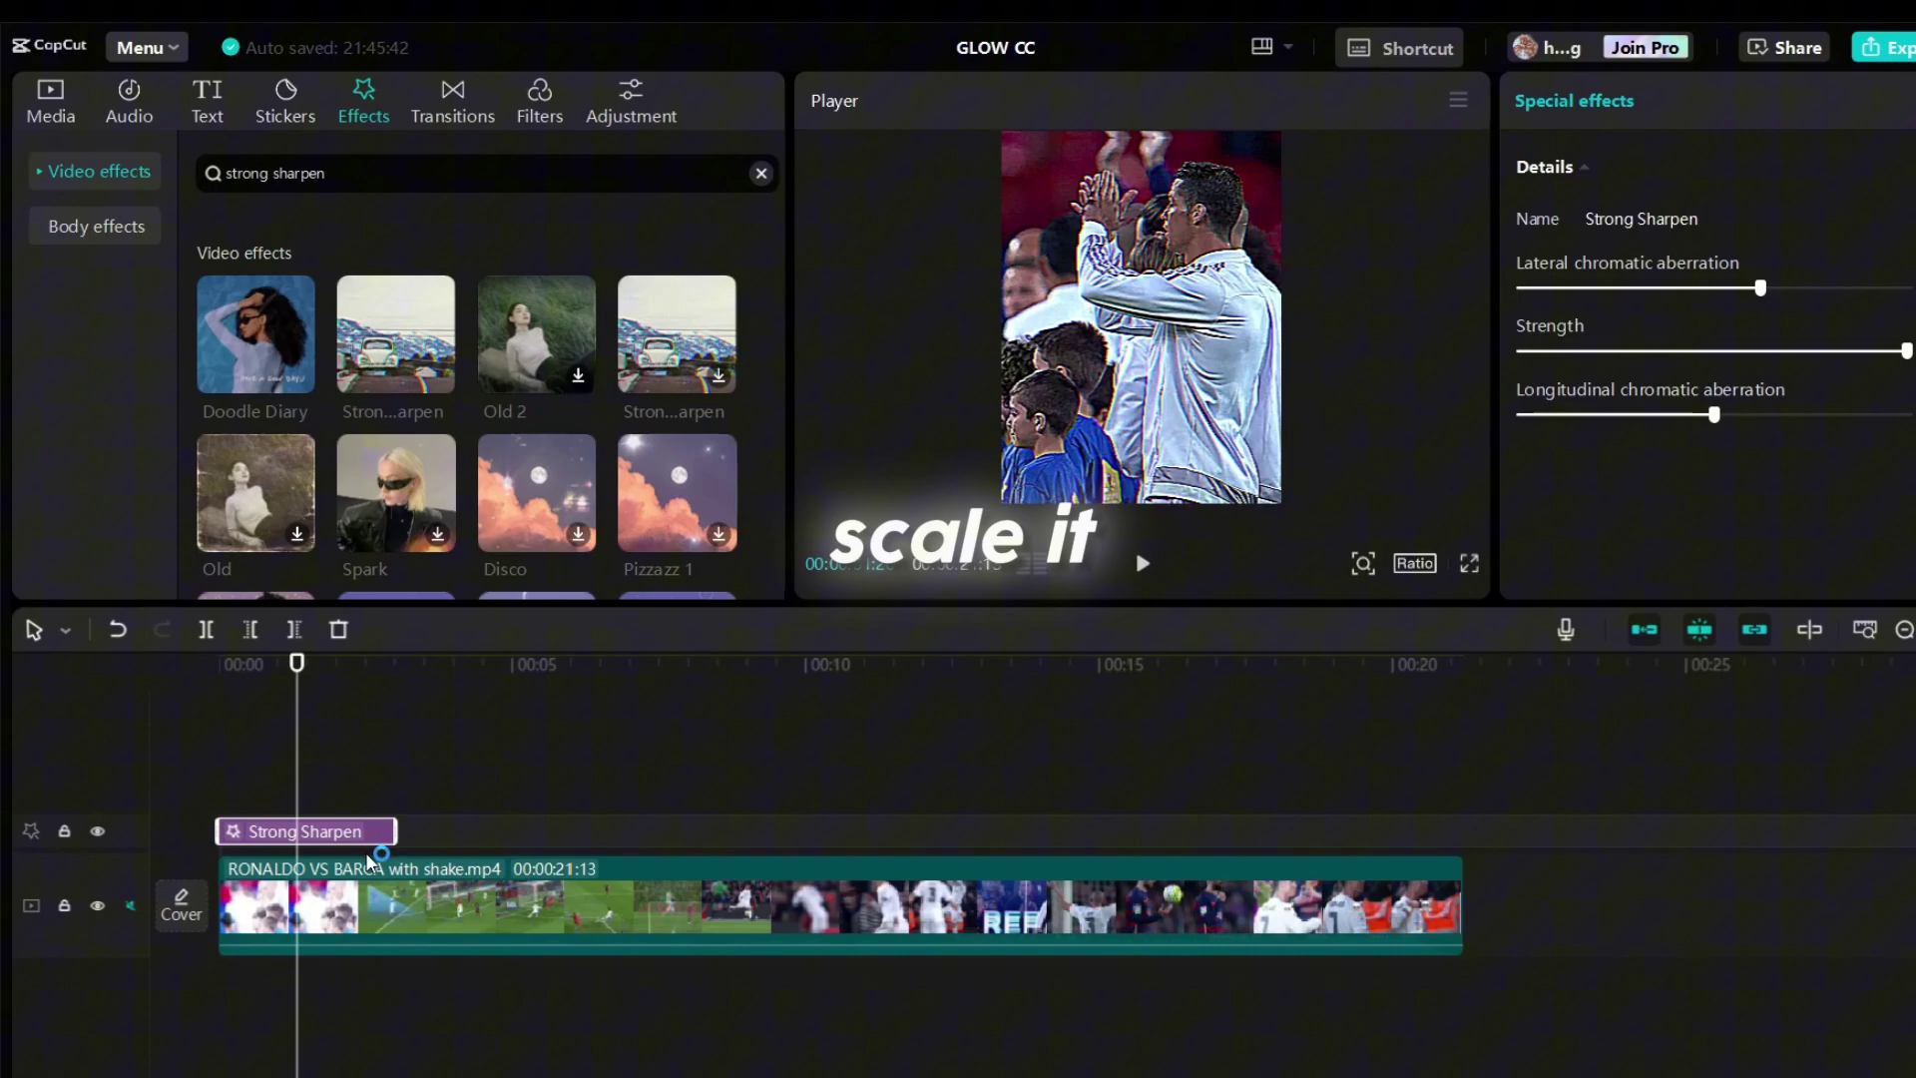
{"action": "left_click_drag", "start_coordinate": [395, 831], "coordinate": [1463, 832]}
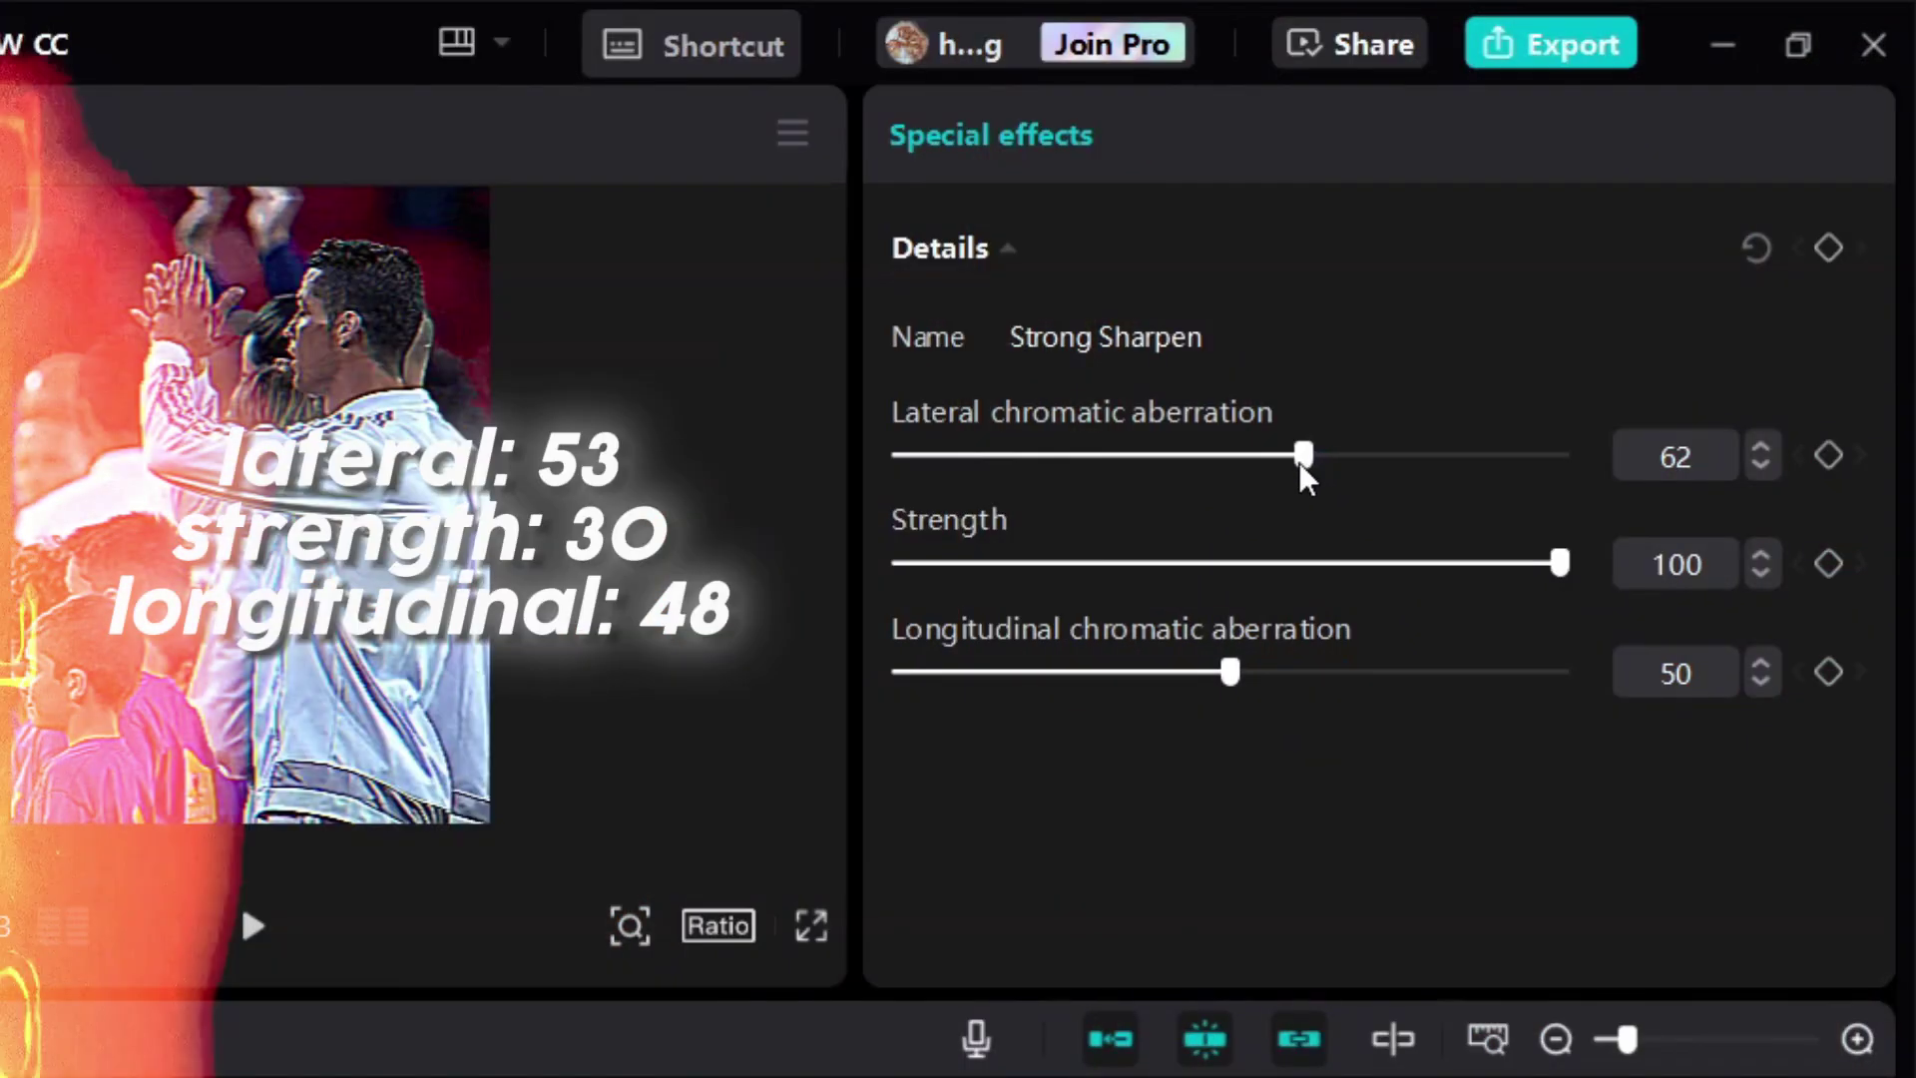
Set Strong Sharpen to lateral 53, strength 30 and longitudinal 48.
{"action": "mouse_move", "coordinate": [1302, 456]}
{"action": "left_mouse_down"}
{"action": "mouse_move", "coordinate": [1193, 455]}
{"action": "mouse_move", "coordinate": [1247, 456]}
{"action": "left_mouse_up"}
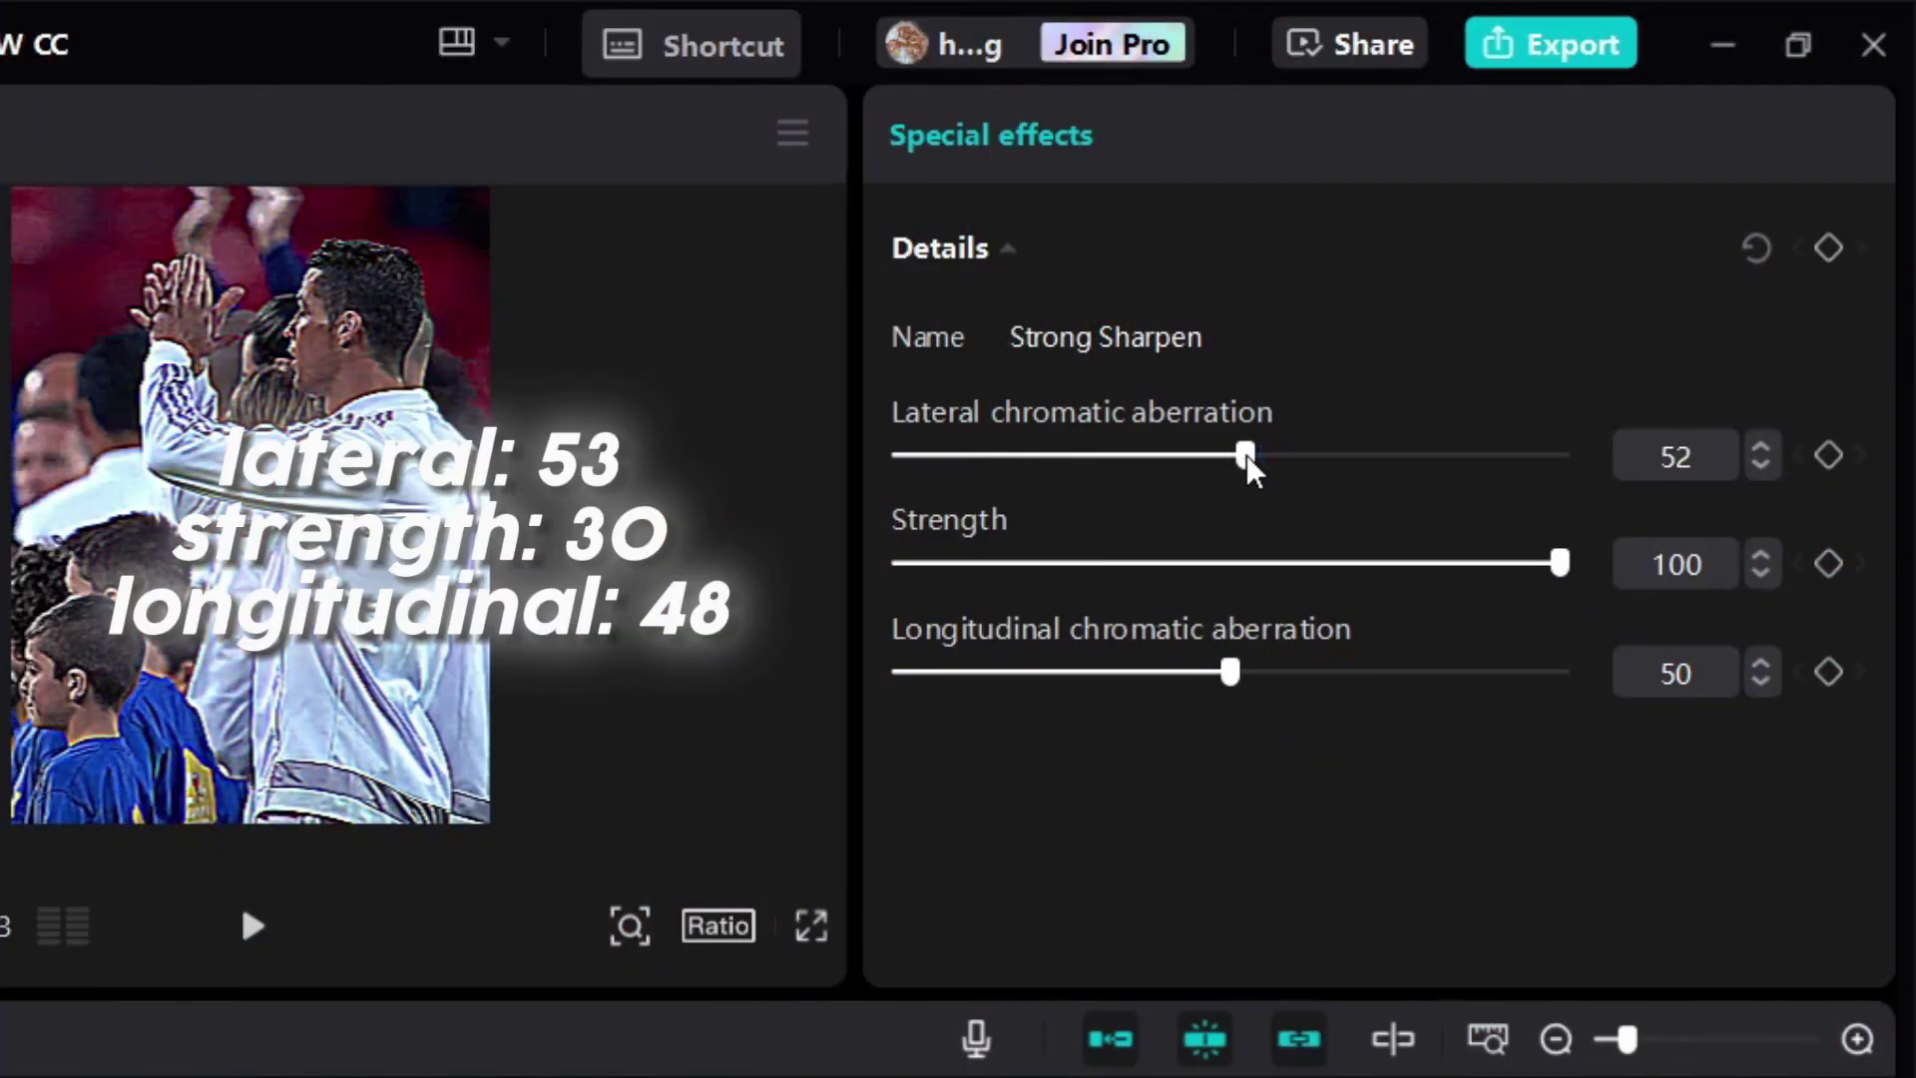
{"action": "left_click", "coordinate": [1281, 564]}
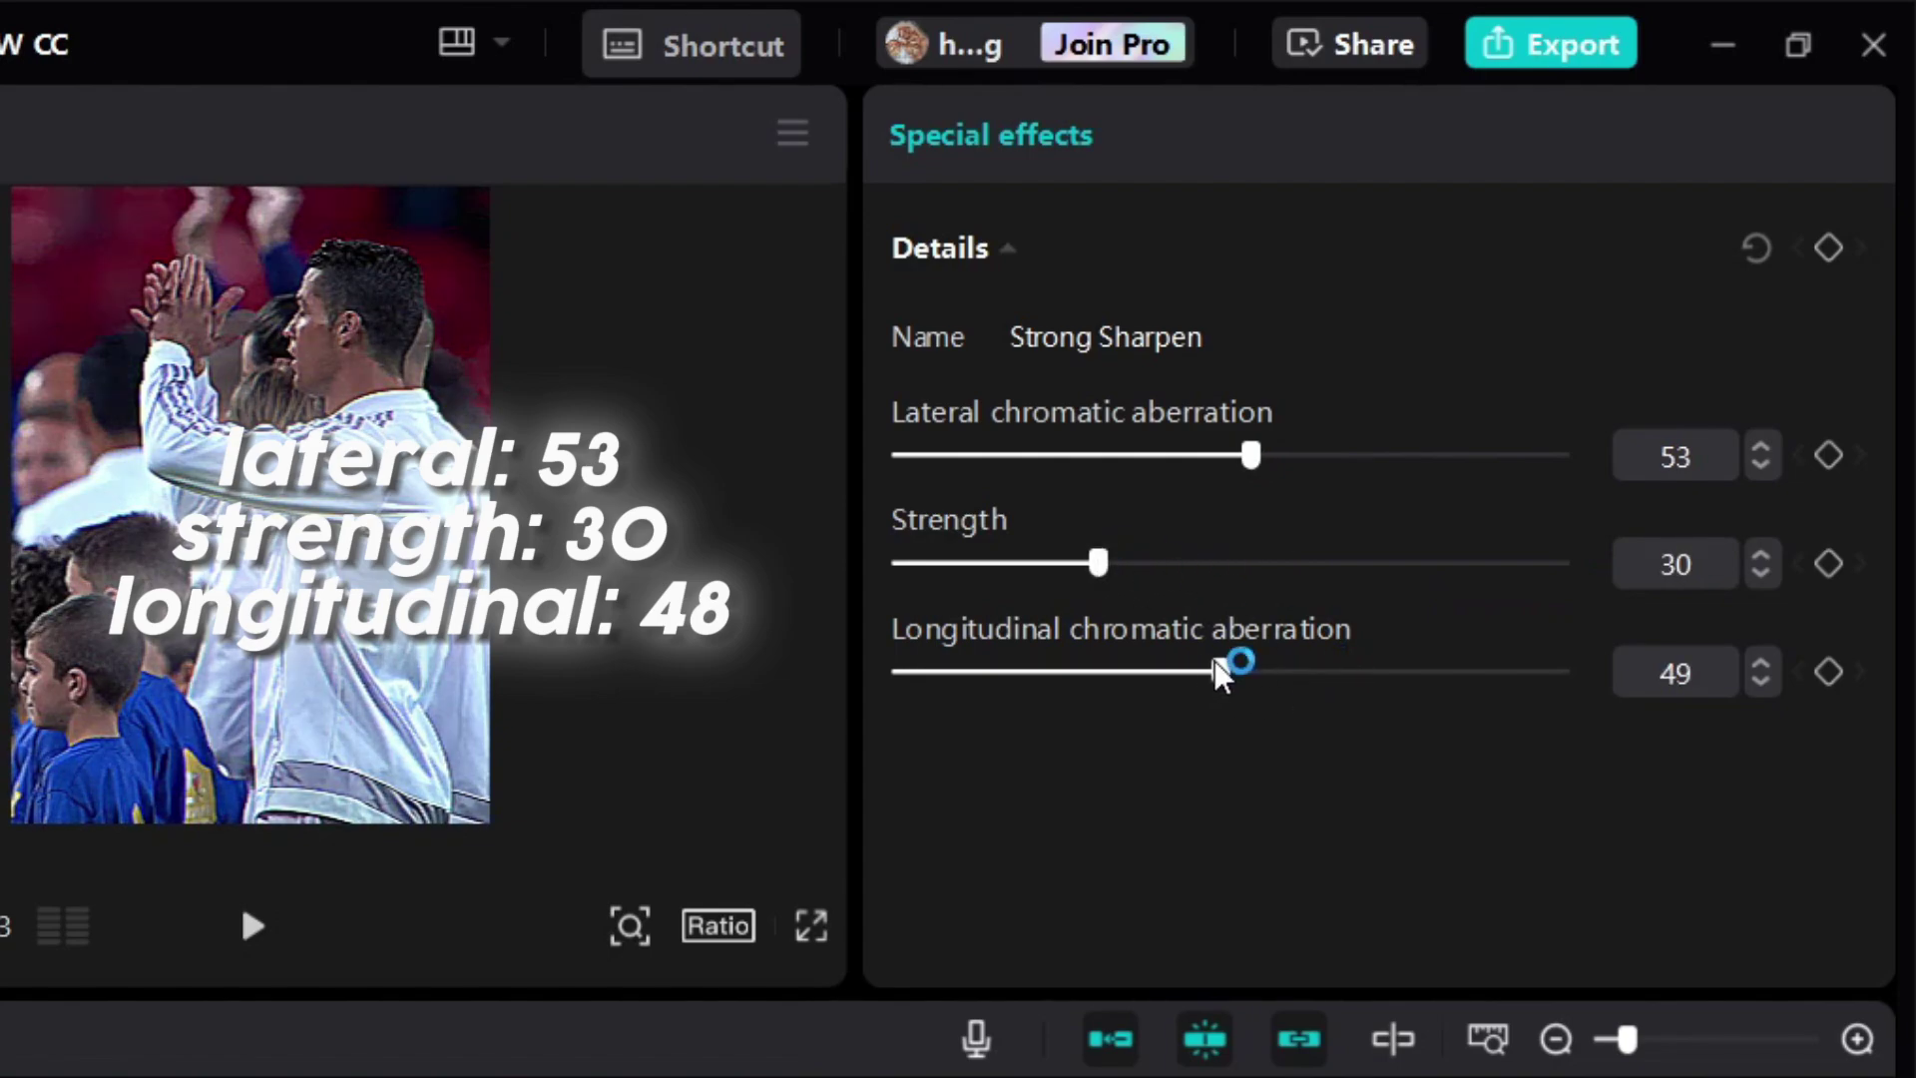
{"action": "left_click_drag", "start_coordinate": [1219, 673], "coordinate": [1212, 667]}
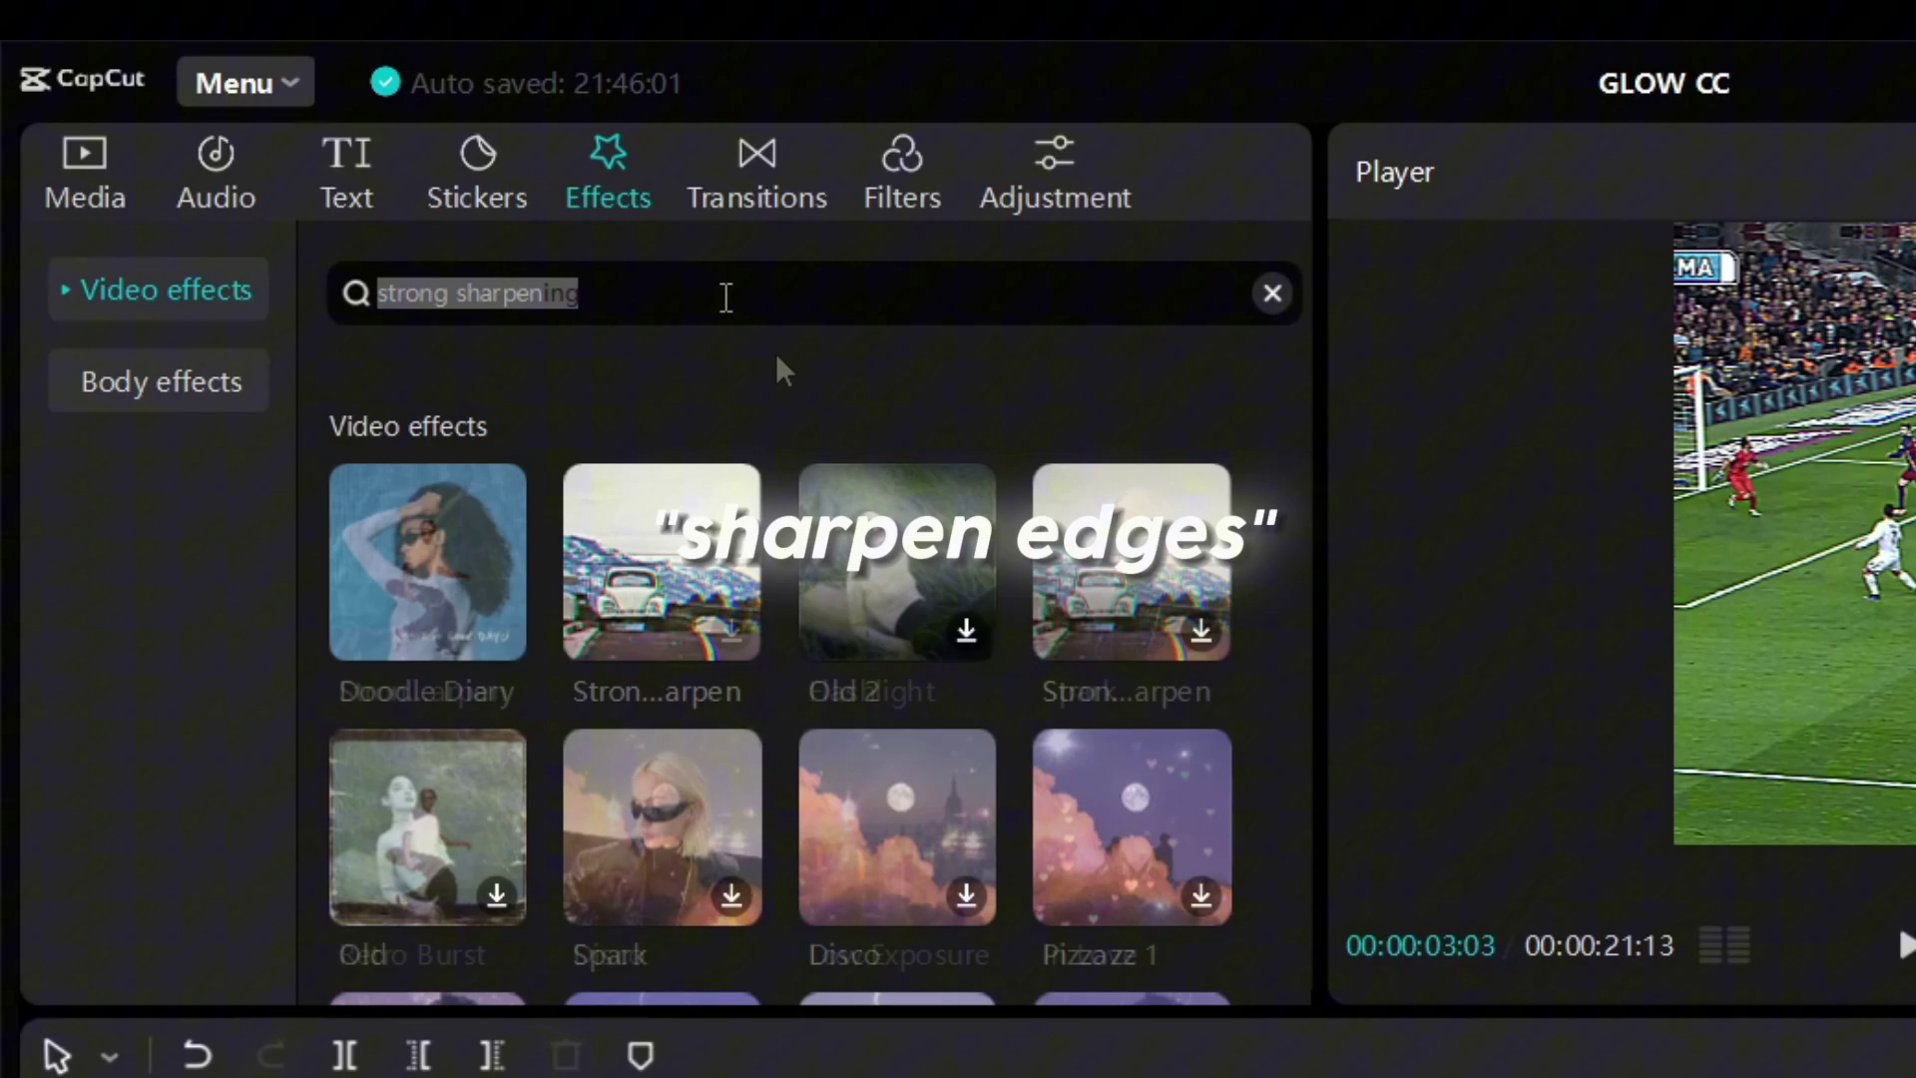
{"action": "type", "text": "sharpen edges"}
Add a full-length Sharpen Edges effect with blur 0, filters 0 and size 65.
{"action": "key", "text": "Return"}
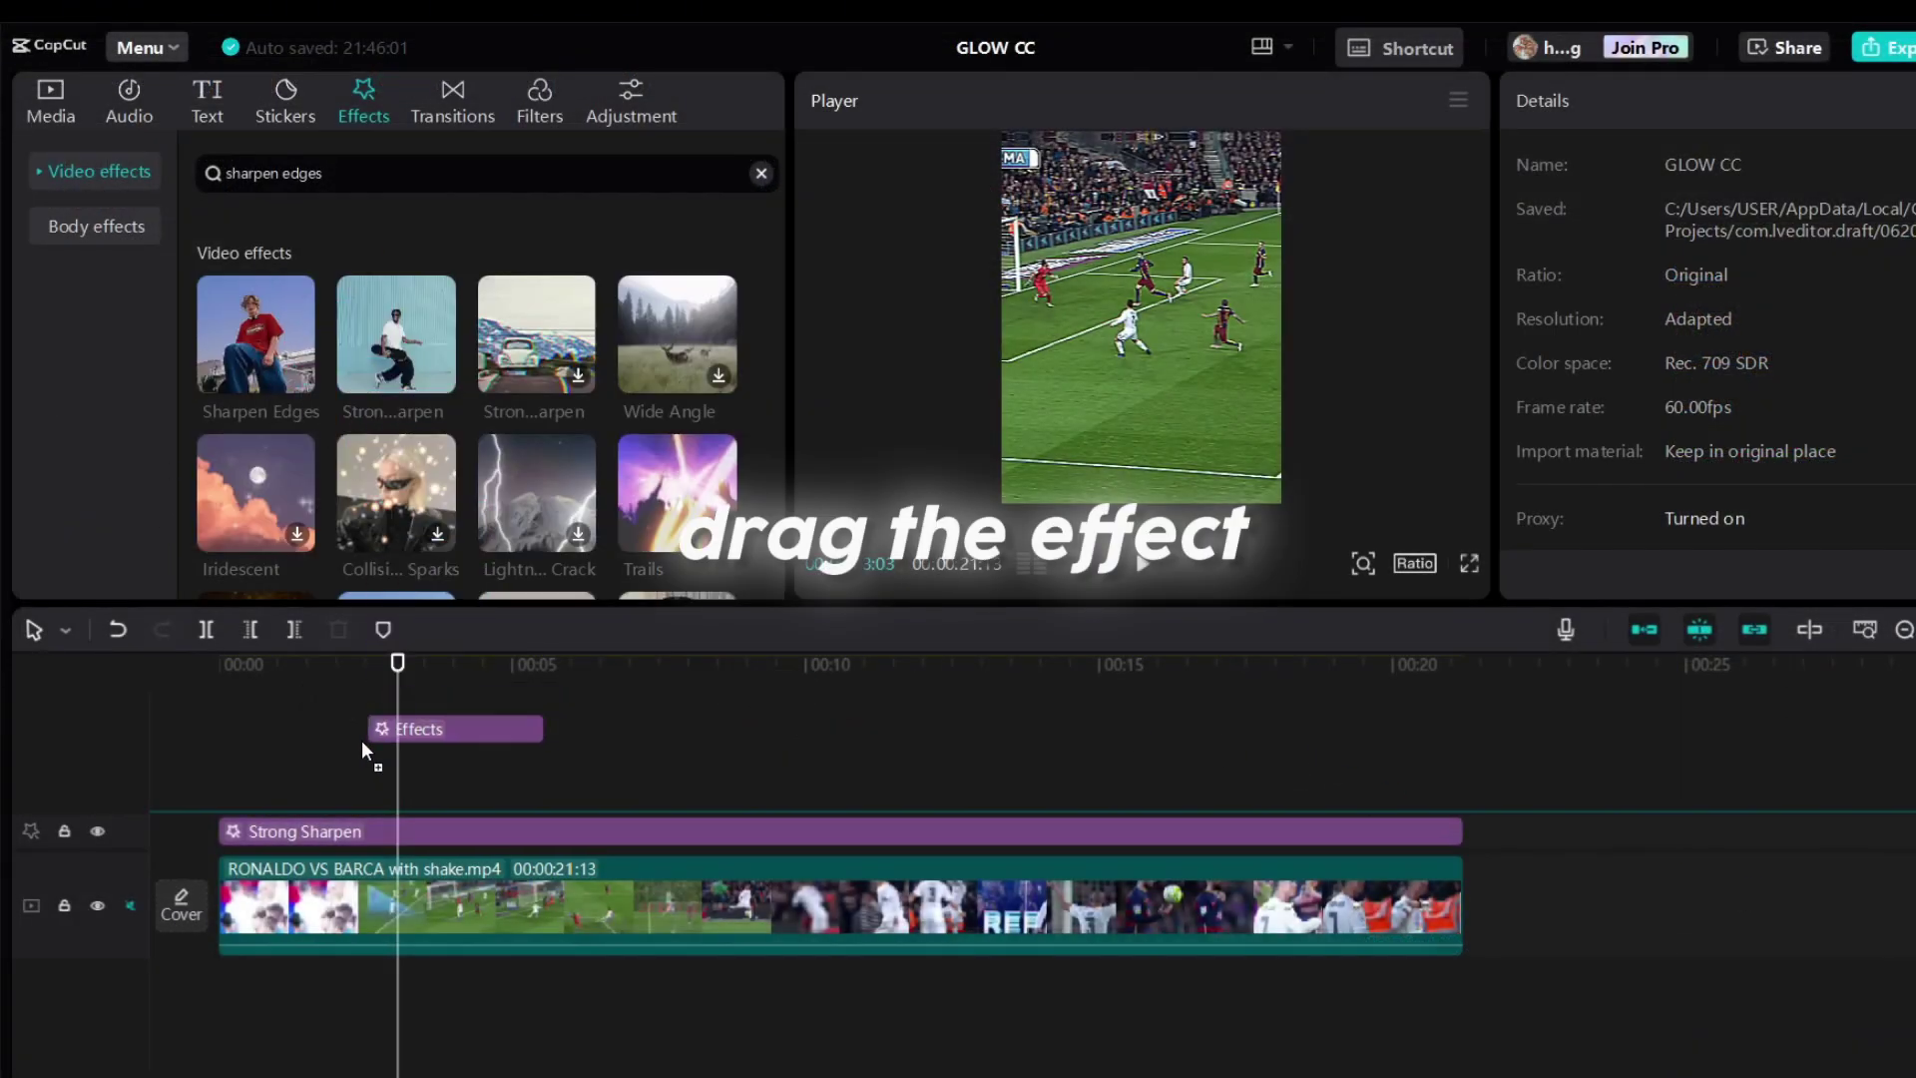
{"action": "left_click_drag", "start_coordinate": [198, 810], "coordinate": [210, 808]}
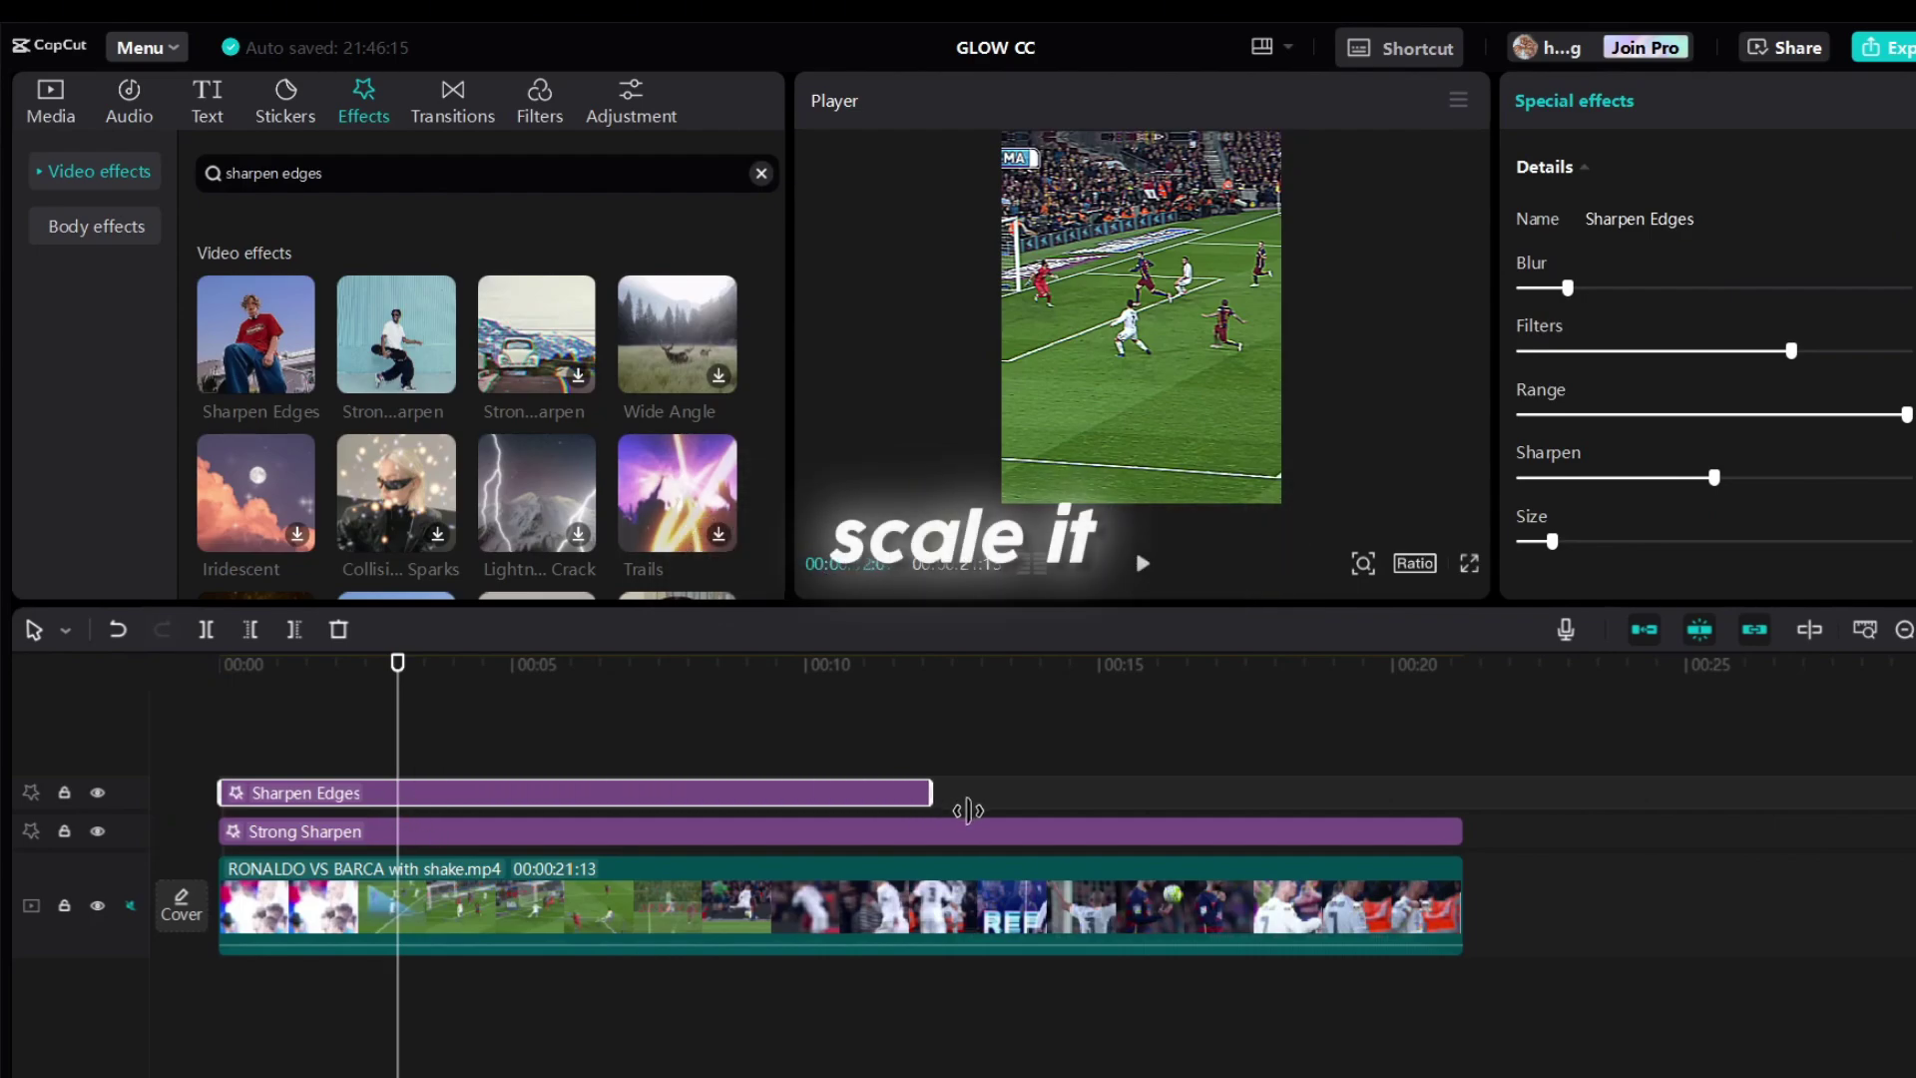
{"action": "left_click_drag", "start_coordinate": [931, 793], "coordinate": [1515, 838]}
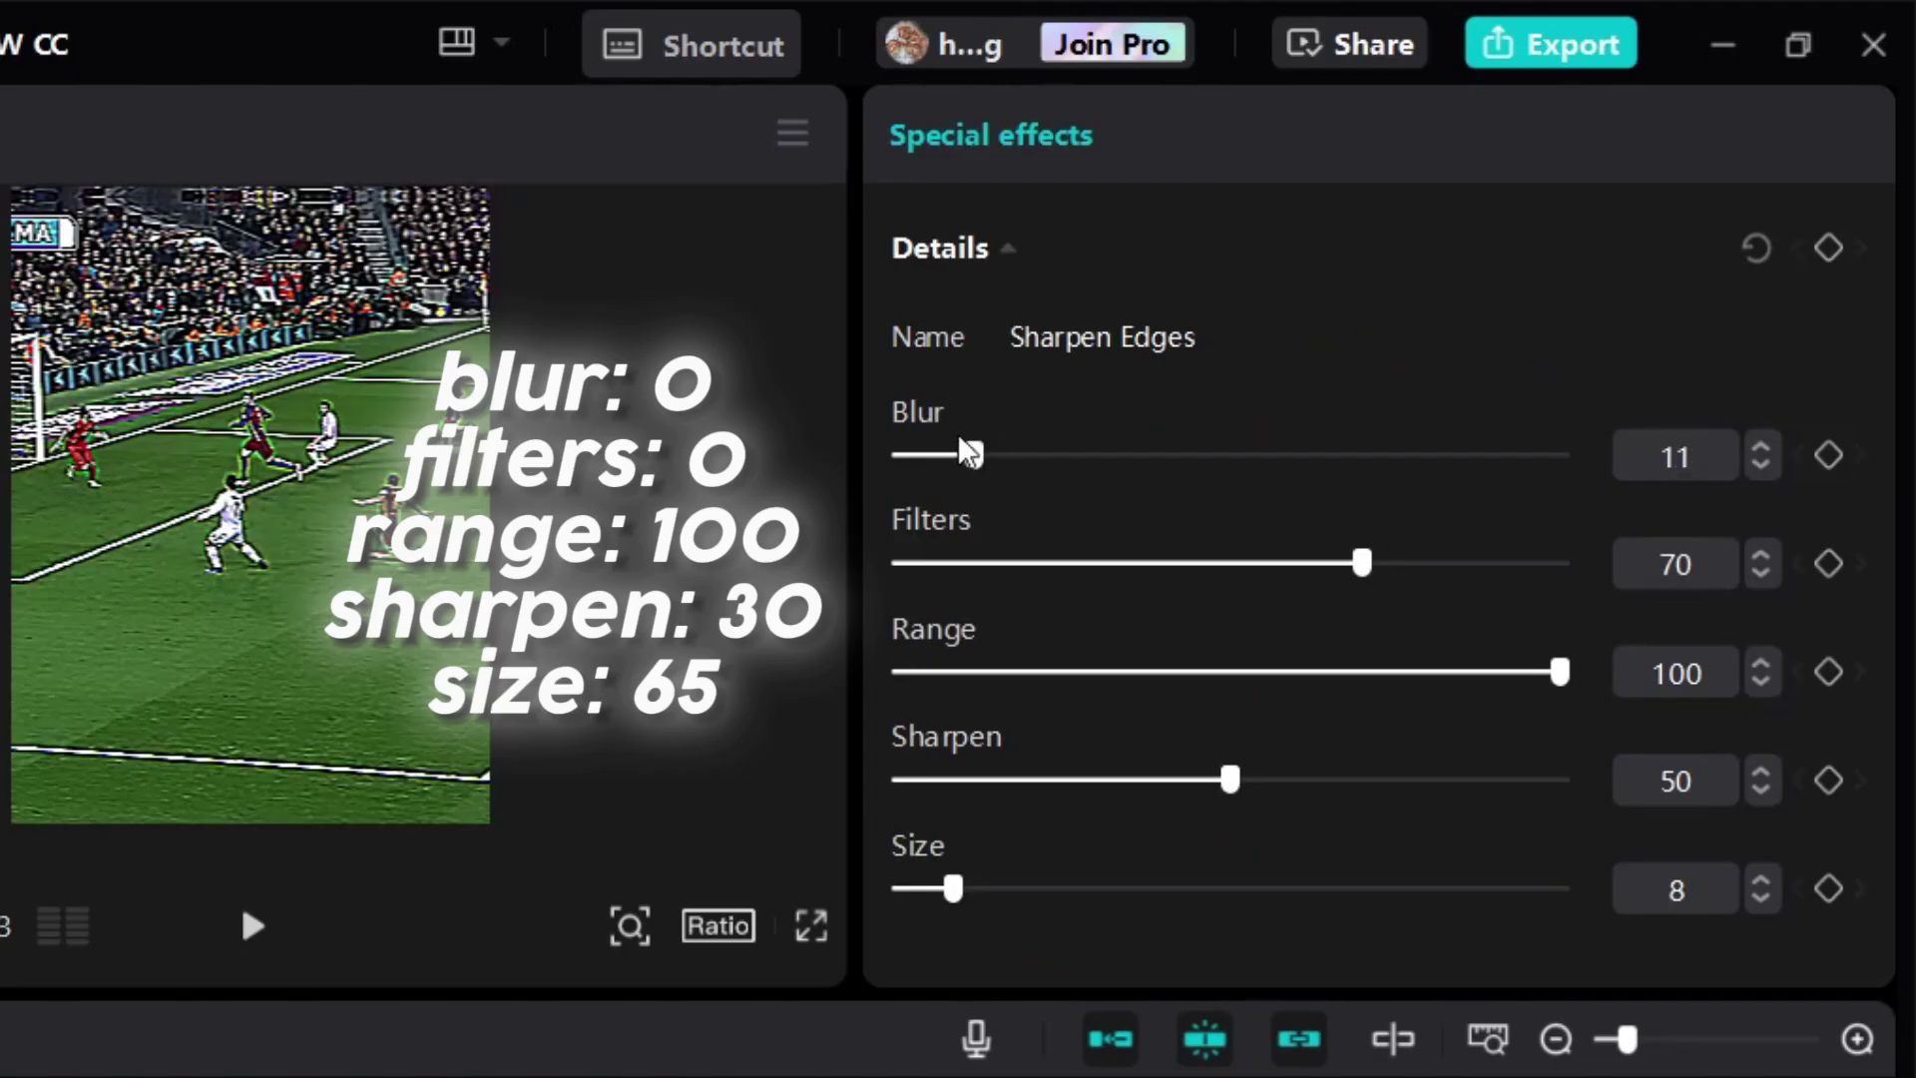
{"action": "left_click_drag", "start_coordinate": [1567, 287], "coordinate": [1516, 288]}
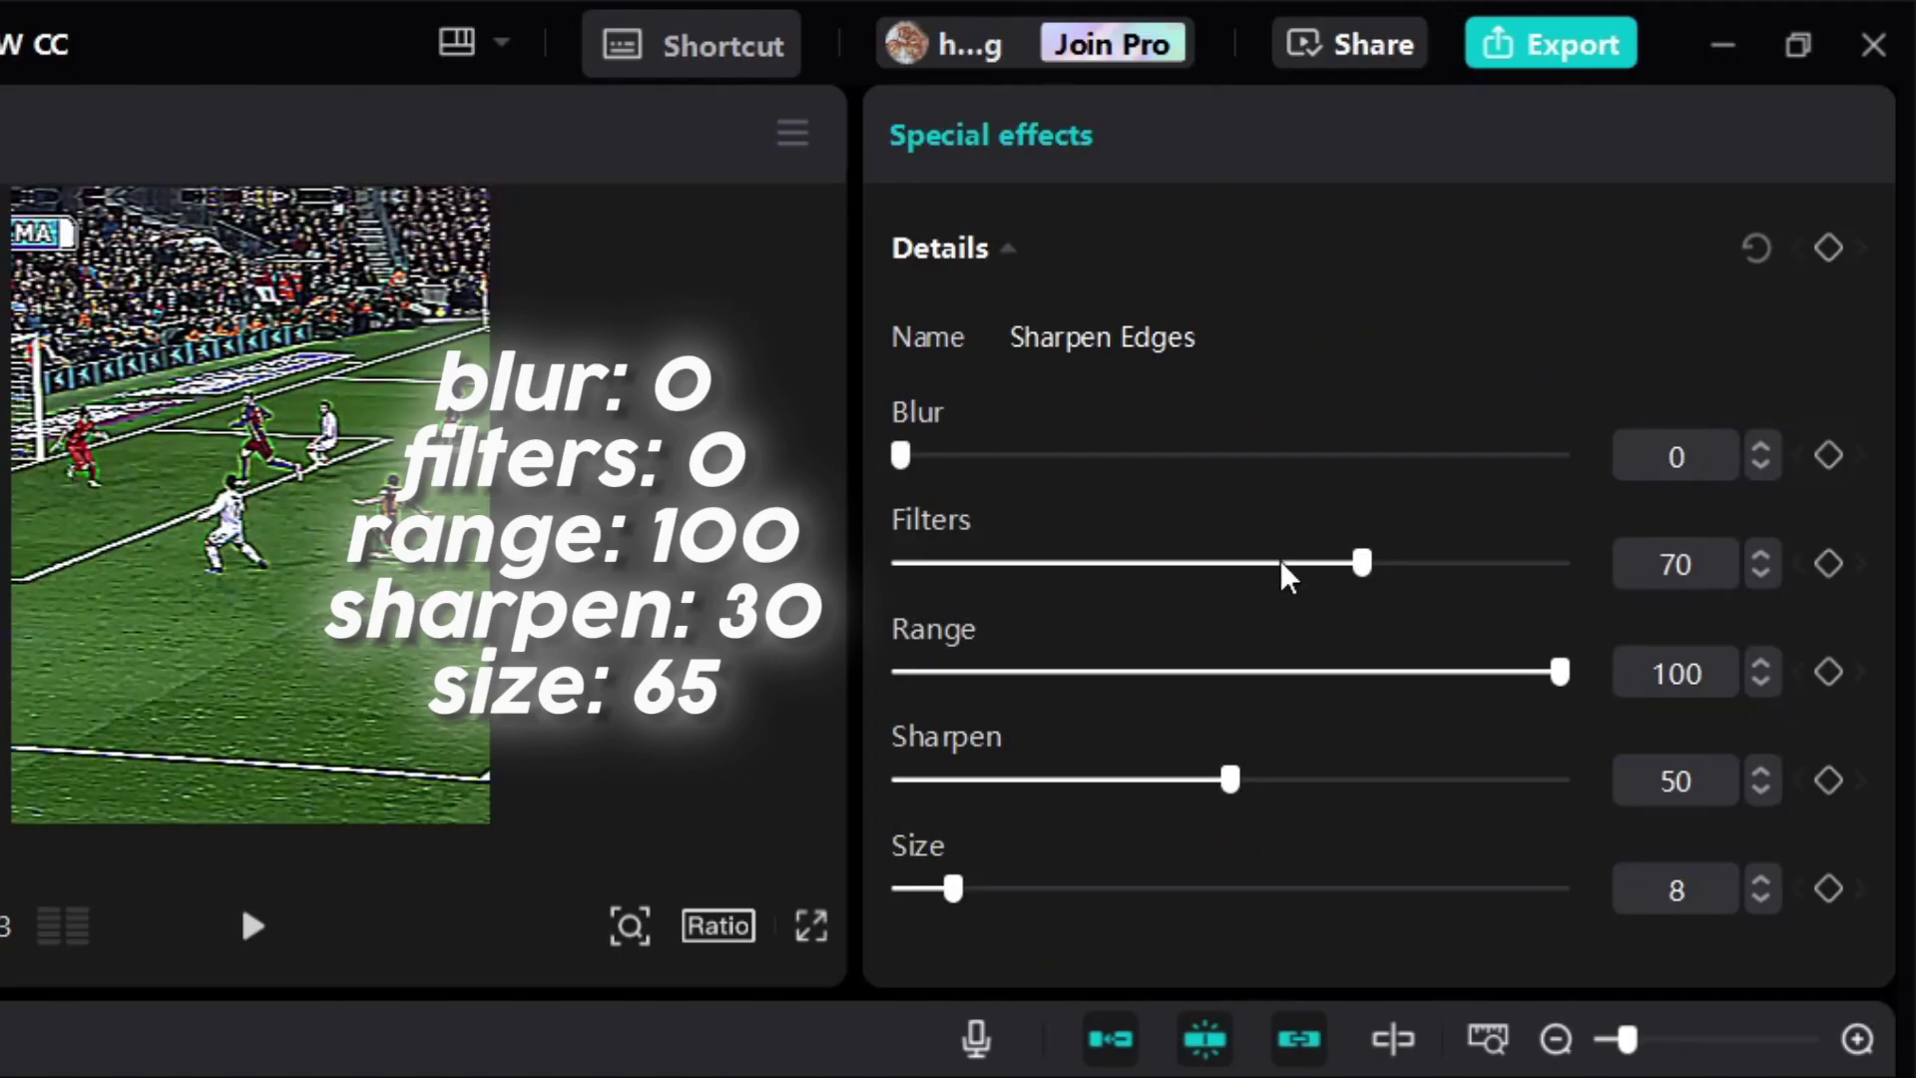
{"action": "left_click_drag", "start_coordinate": [1787, 351], "coordinate": [1521, 354]}
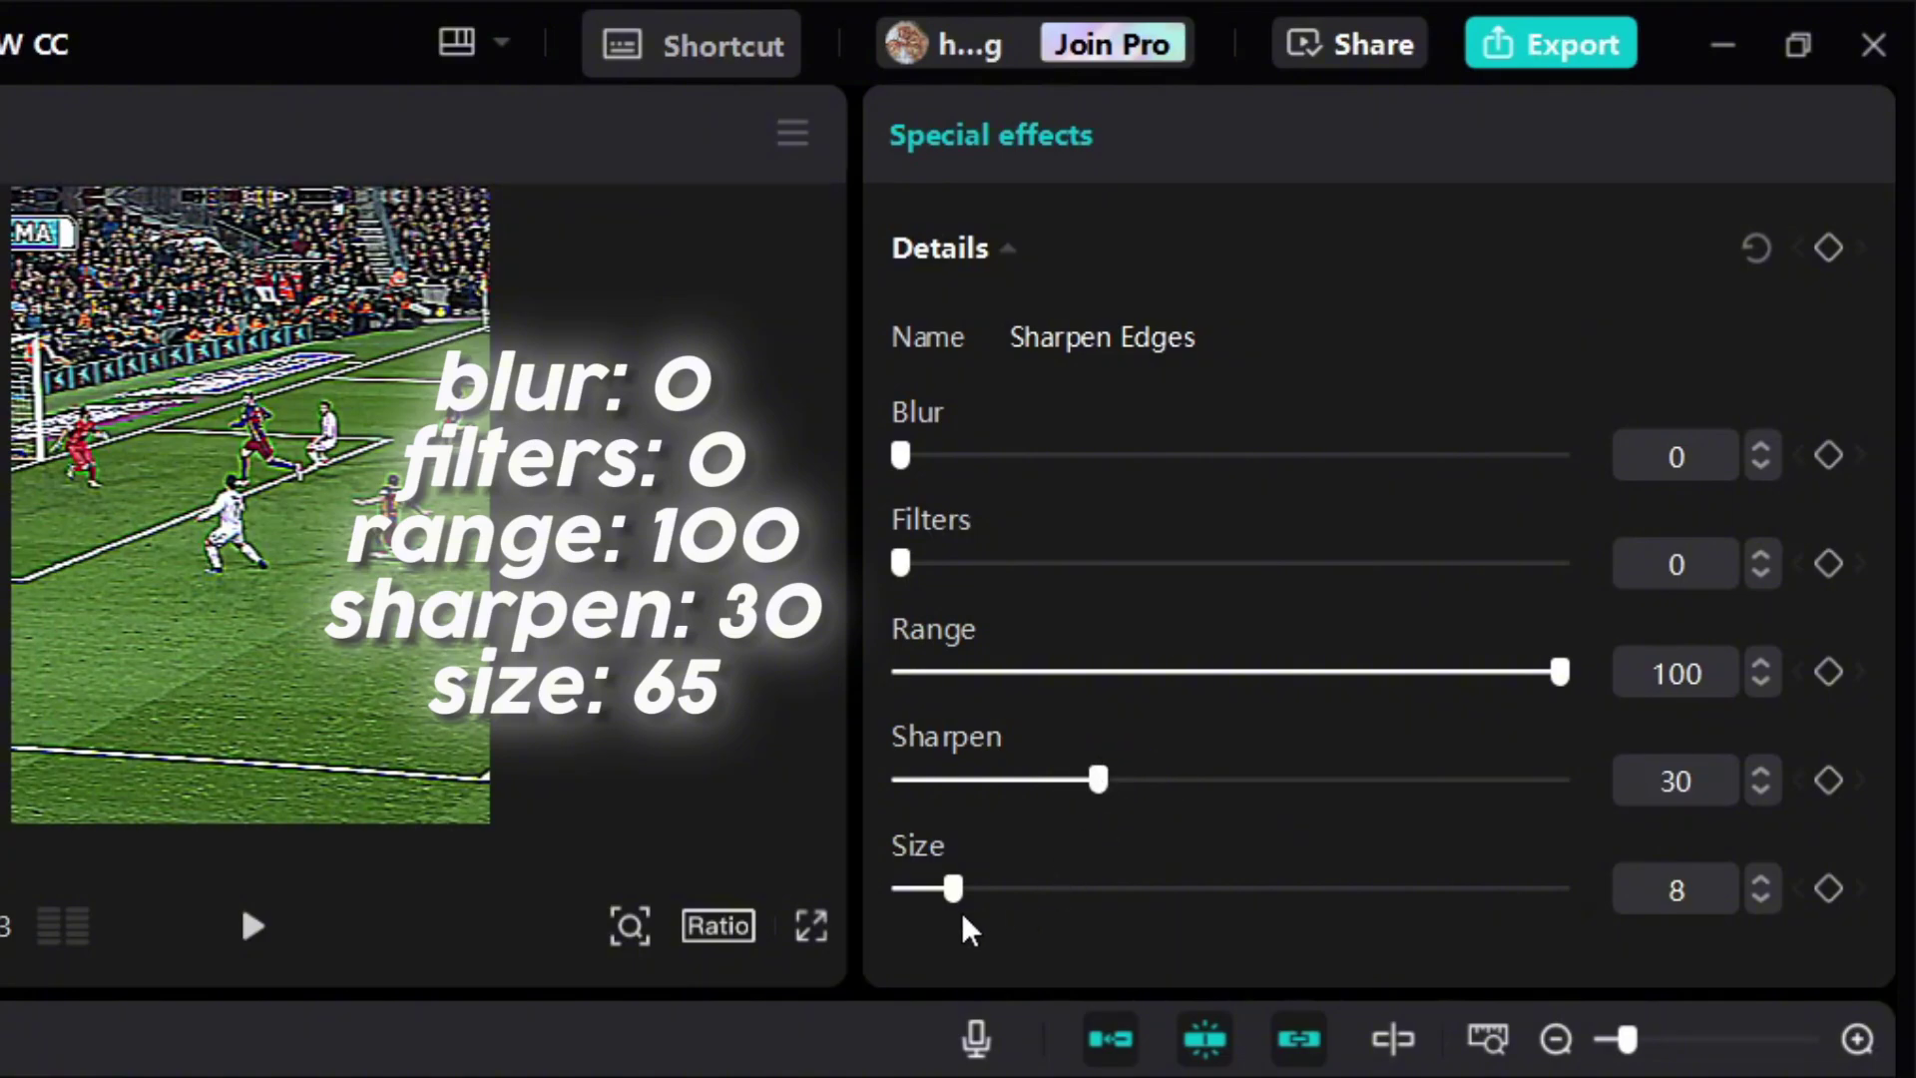
{"action": "left_click_drag", "start_coordinate": [1040, 887], "coordinate": [1326, 886]}
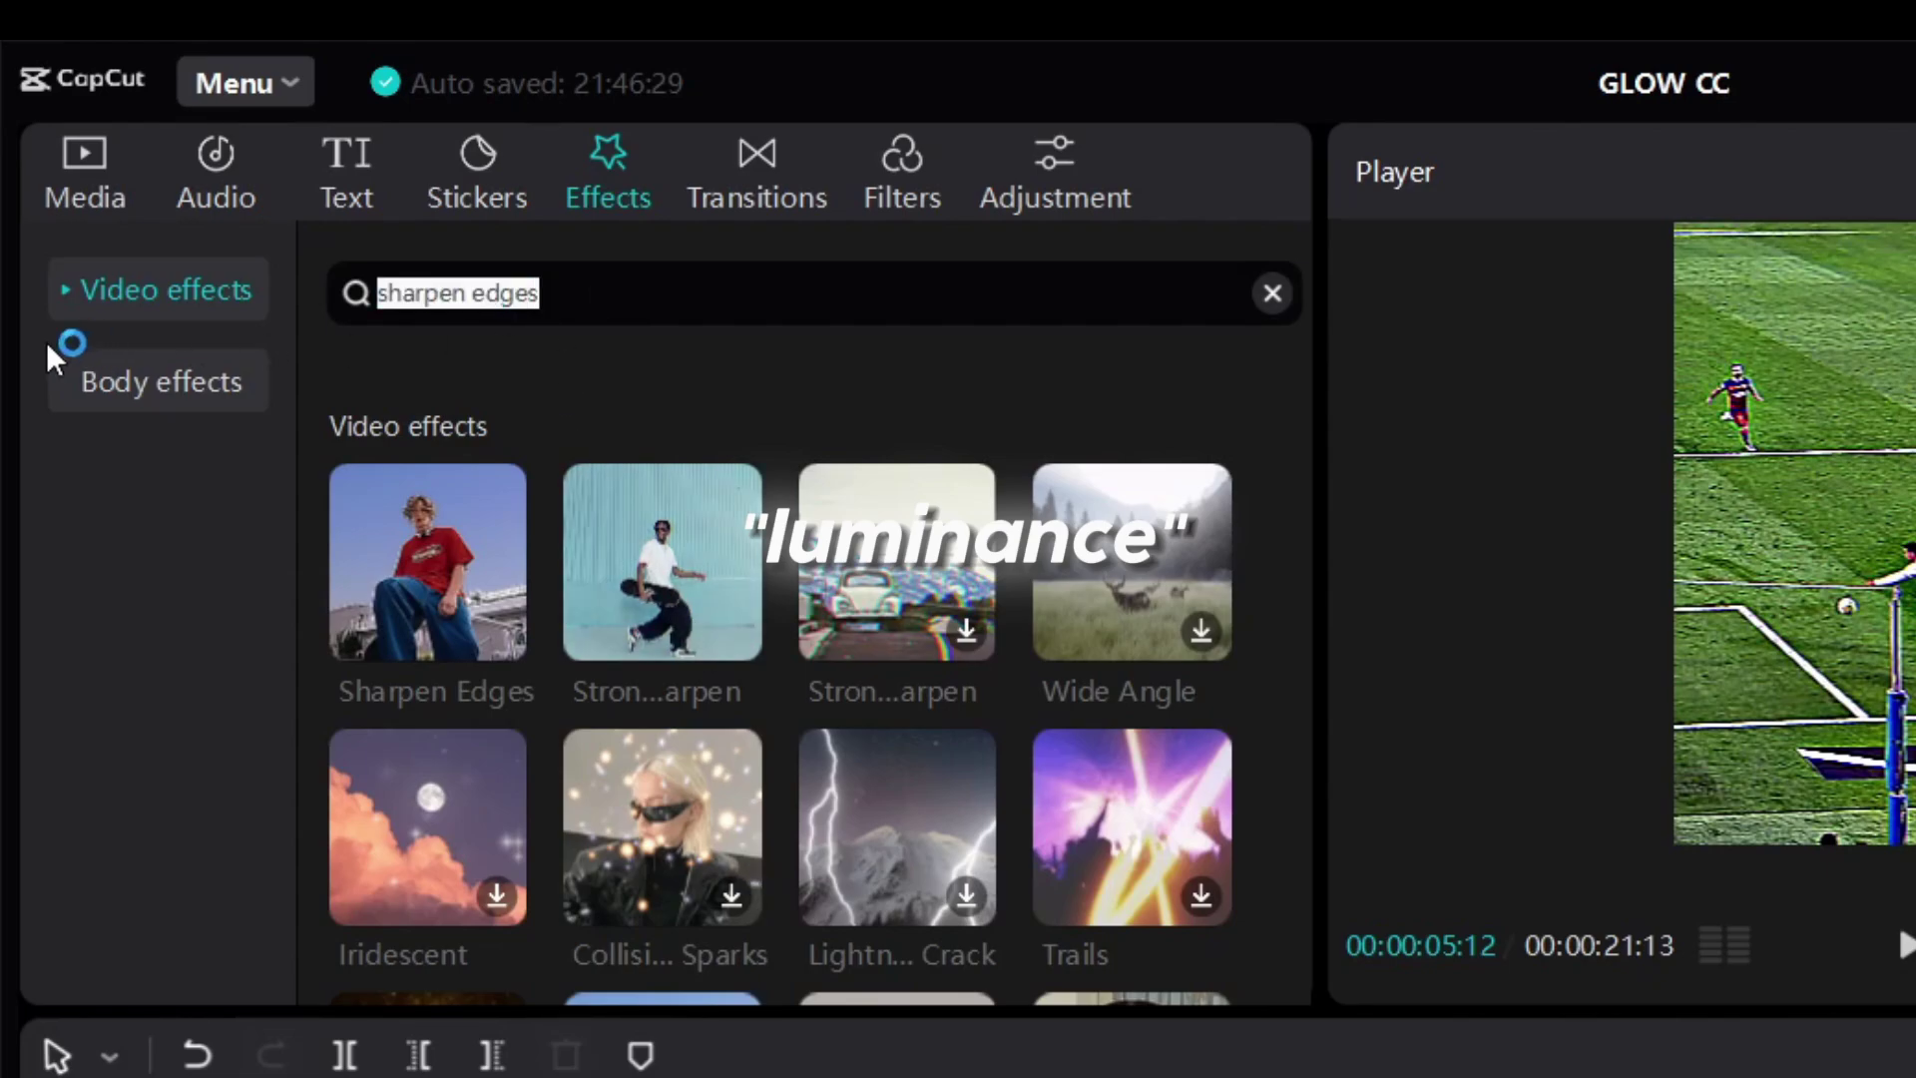
{"action": "type", "text": "luminanc"}
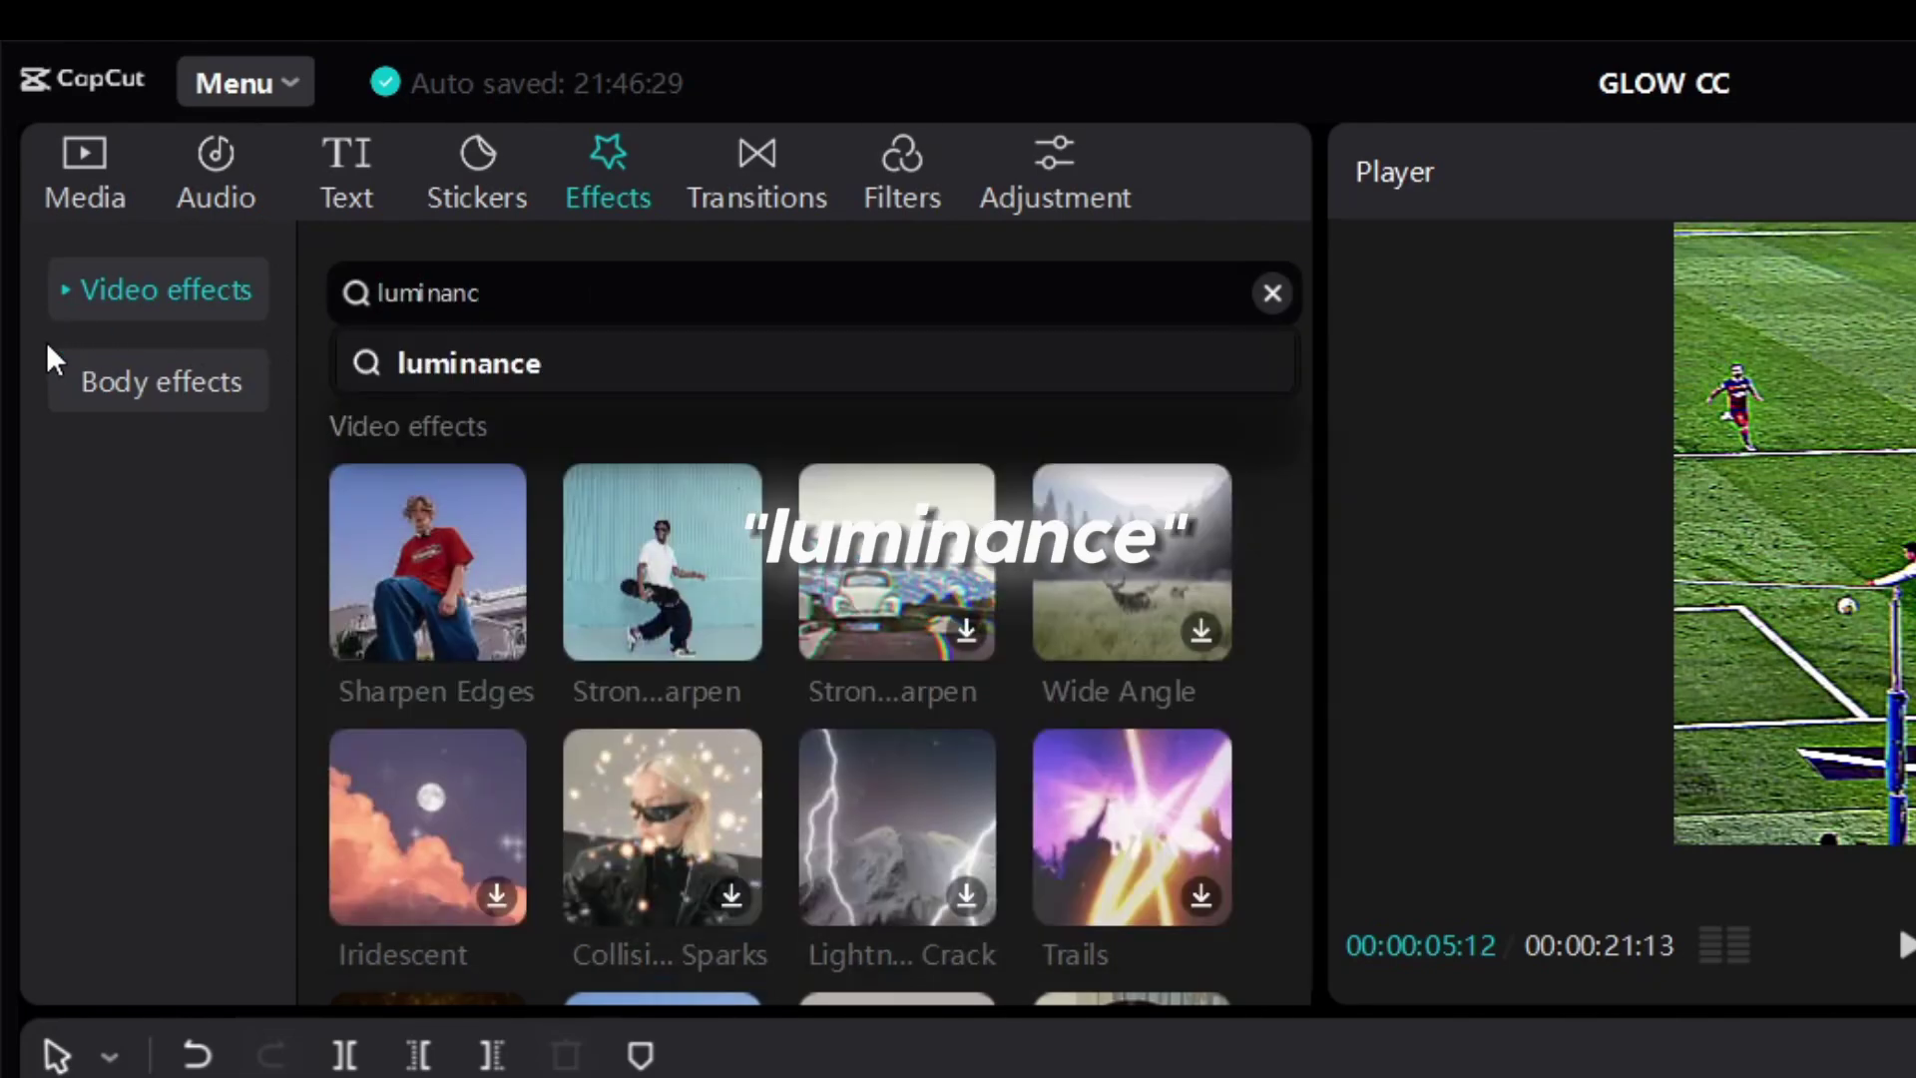
{"action": "type", "text": "e"}
Add a full-length Luminance effect with strength 21 and rotate 100.
{"action": "key", "text": "Return"}
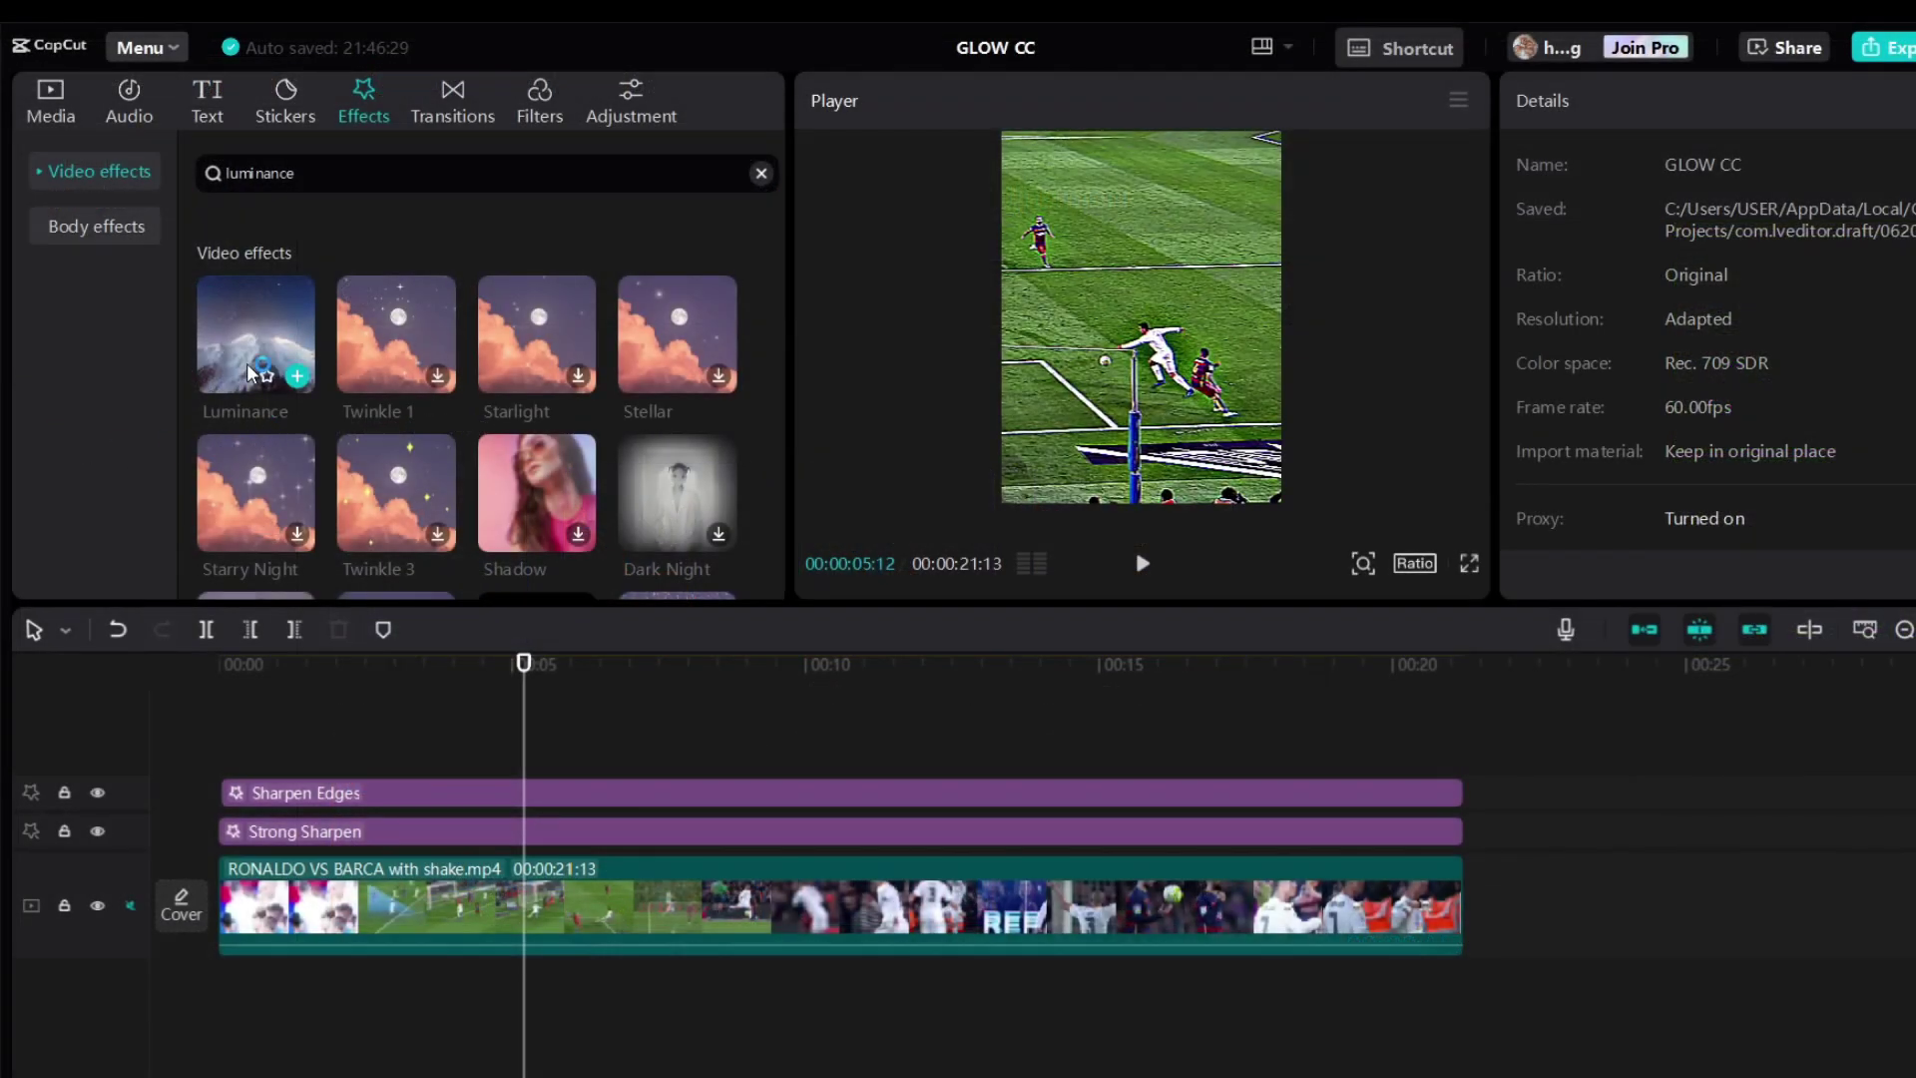
{"action": "left_click_drag", "start_coordinate": [255, 332], "coordinate": [438, 764]}
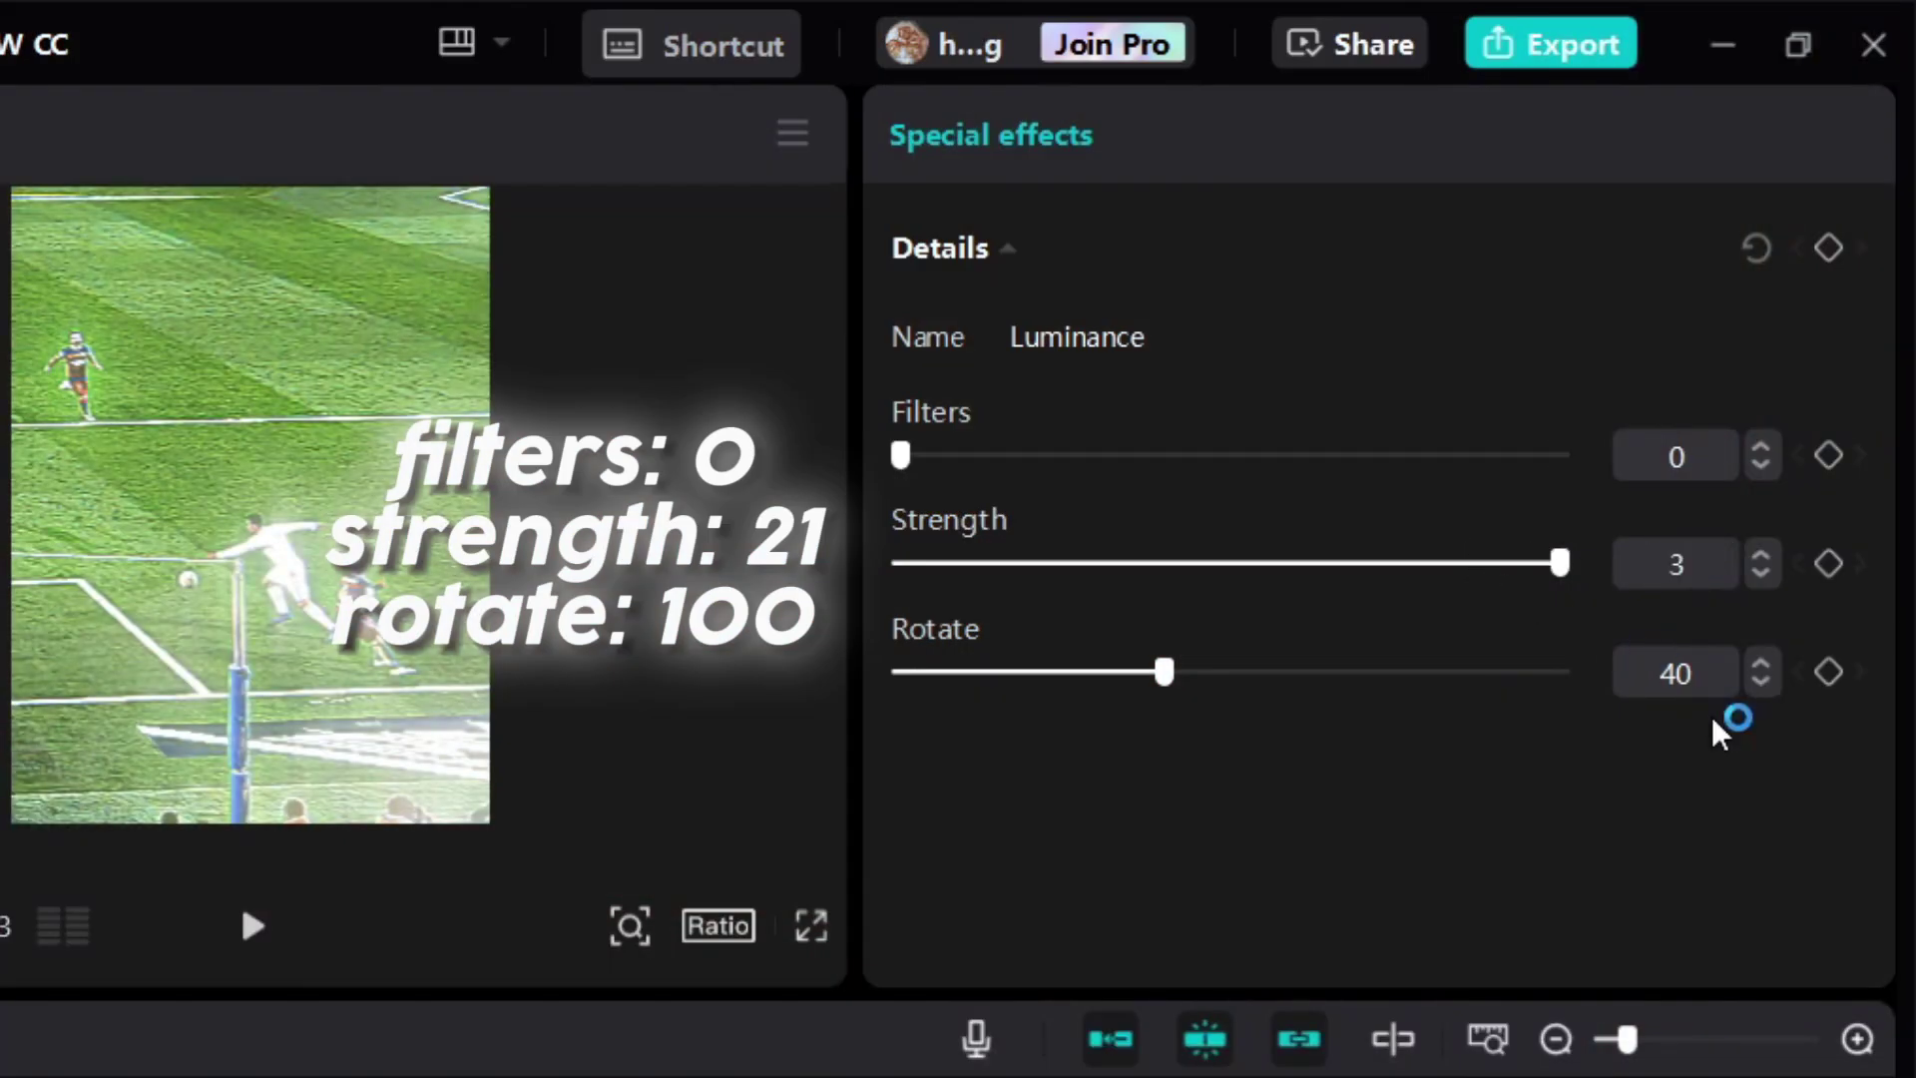
{"action": "type", "text": "21"}
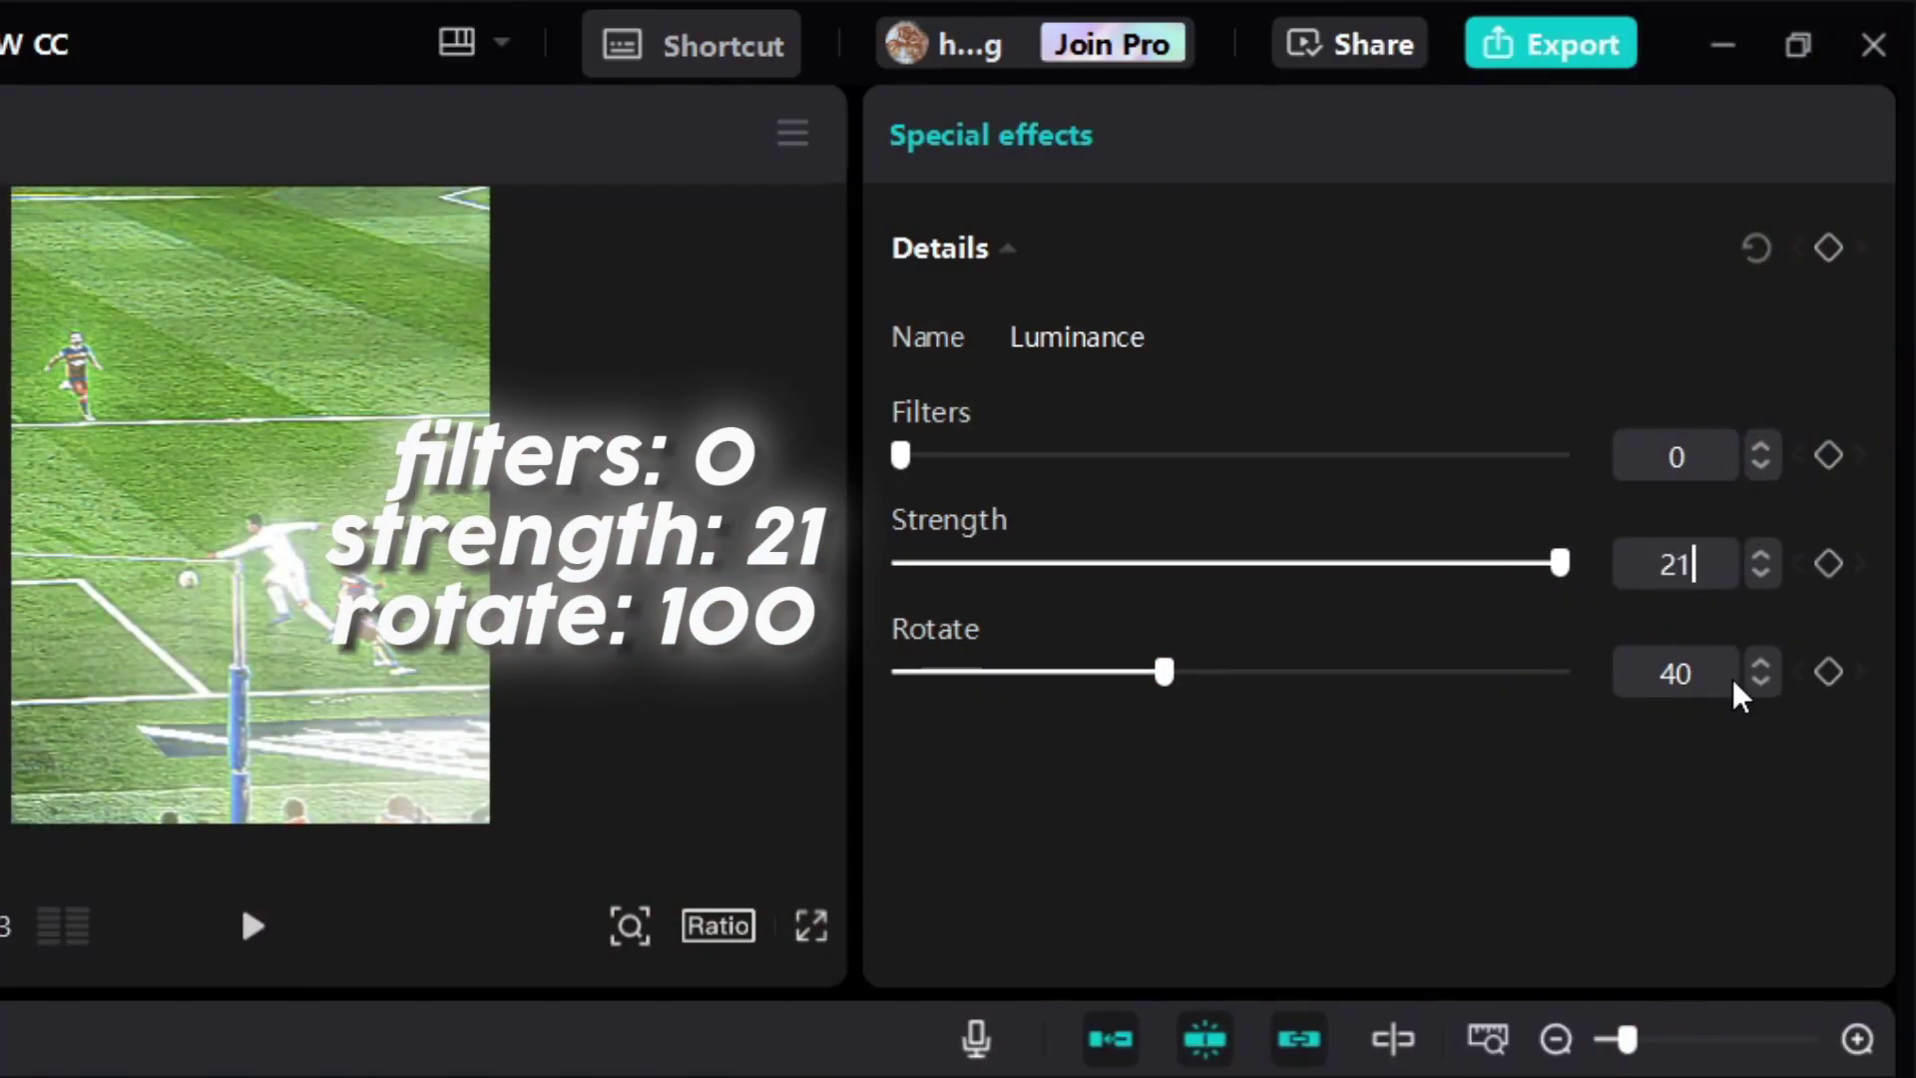
{"action": "key", "text": "Tab"}
{"action": "type", "text": "100"}
{"action": "key", "text": "Return"}
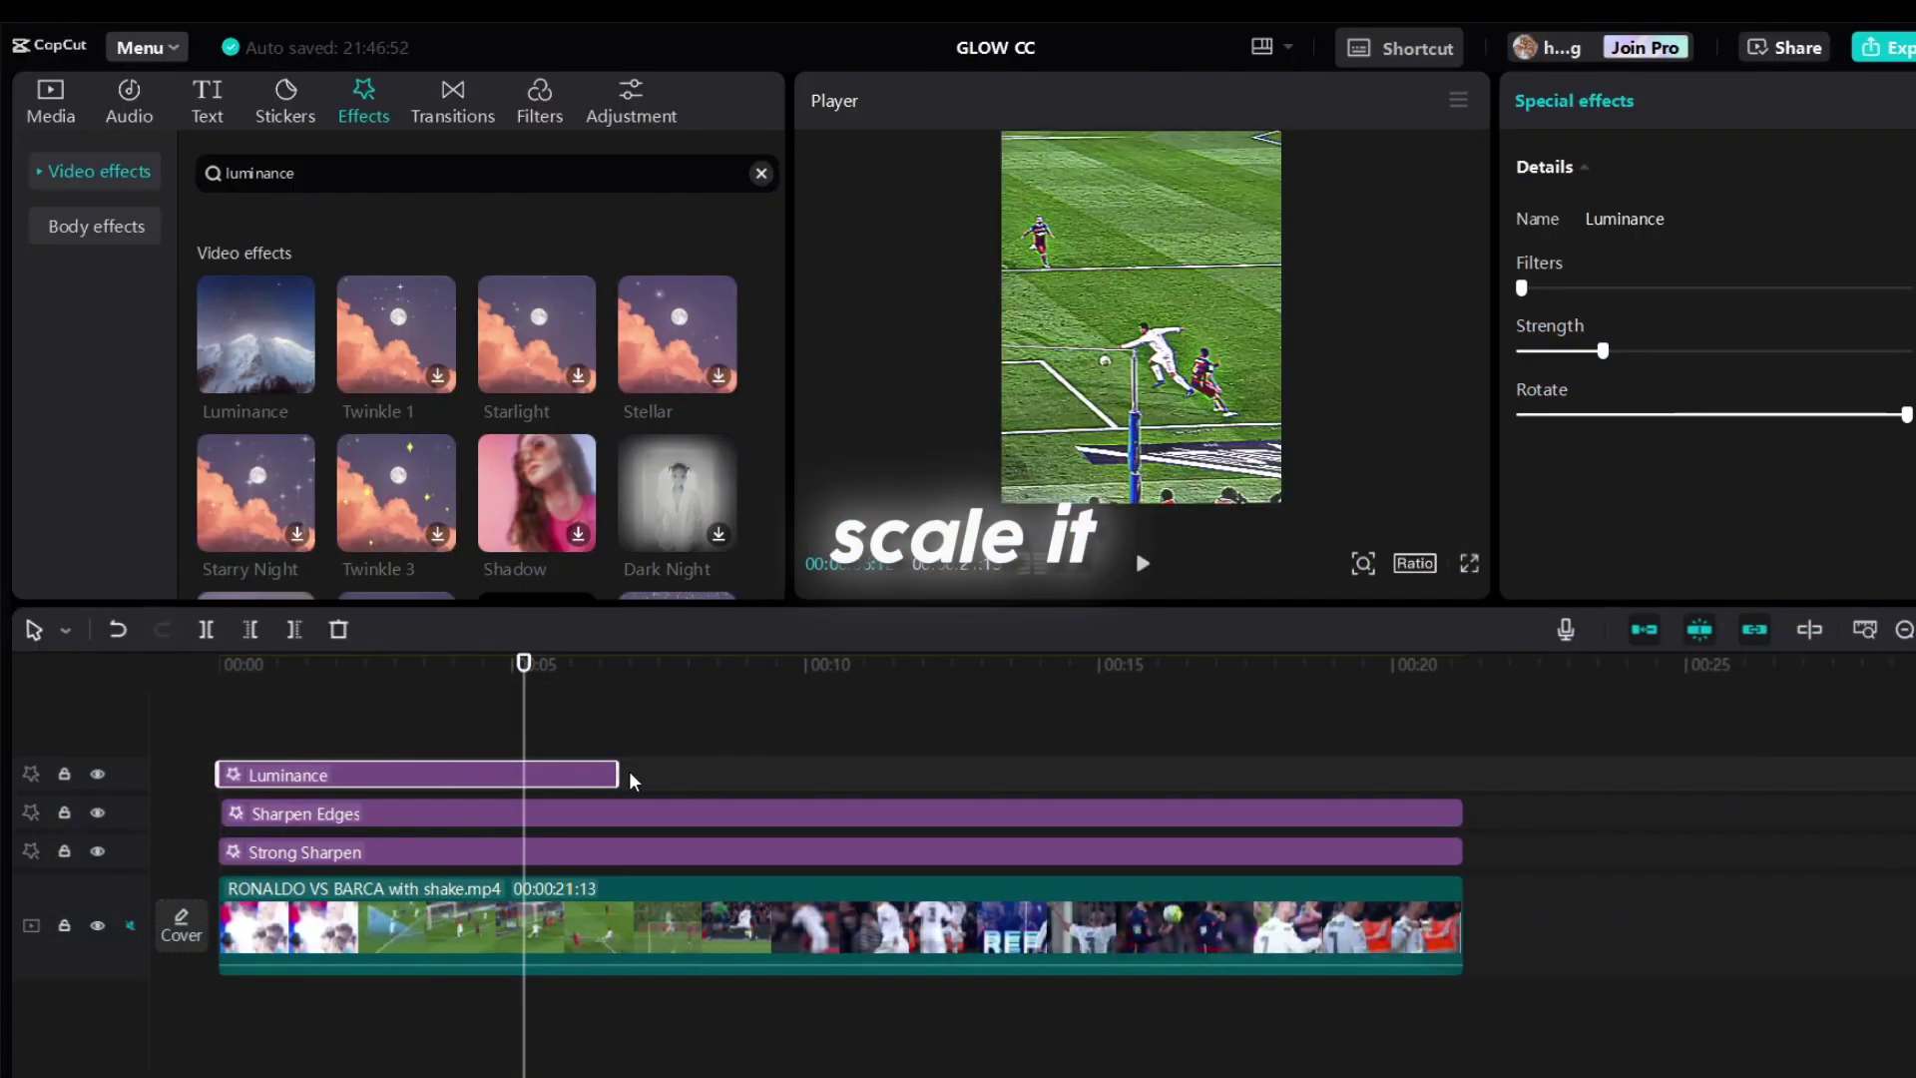
{"action": "left_click_drag", "start_coordinate": [630, 780], "coordinate": [1461, 775]}
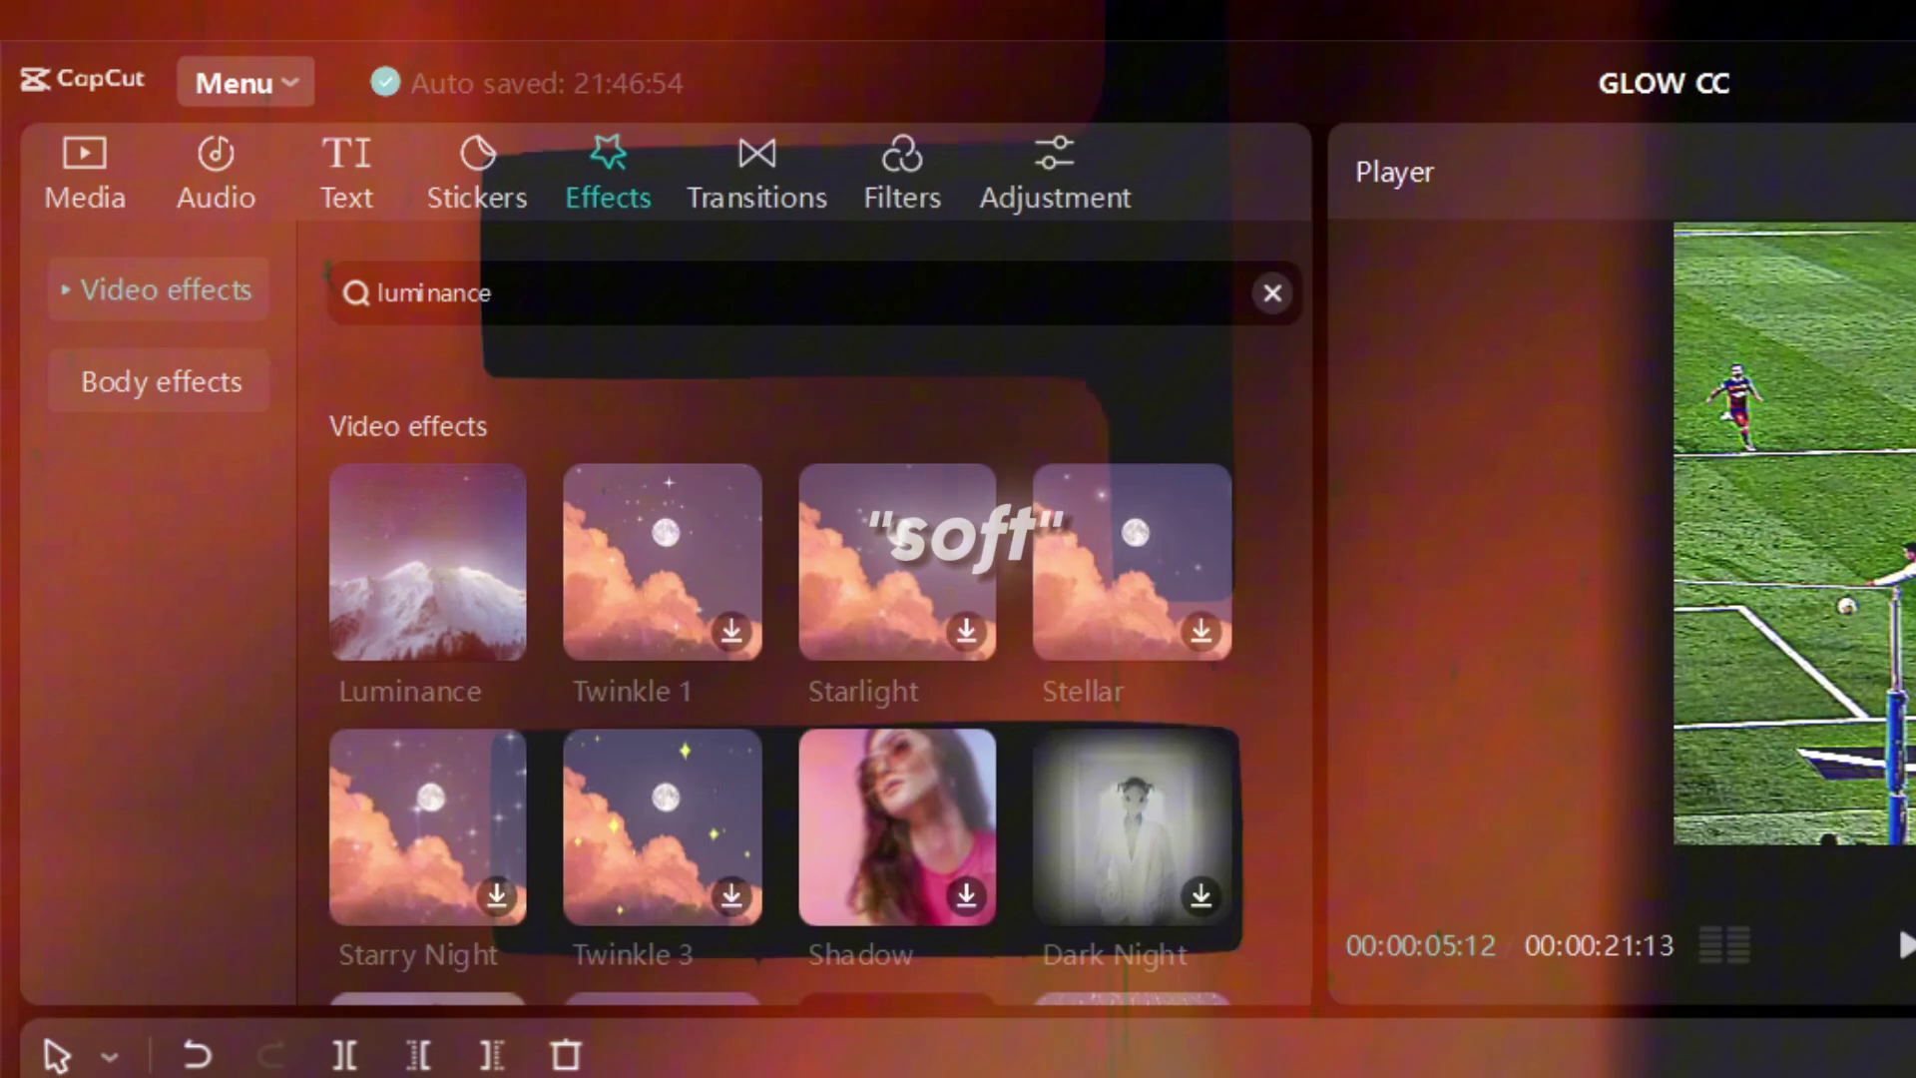
{"action": "type", "text": "soft"}
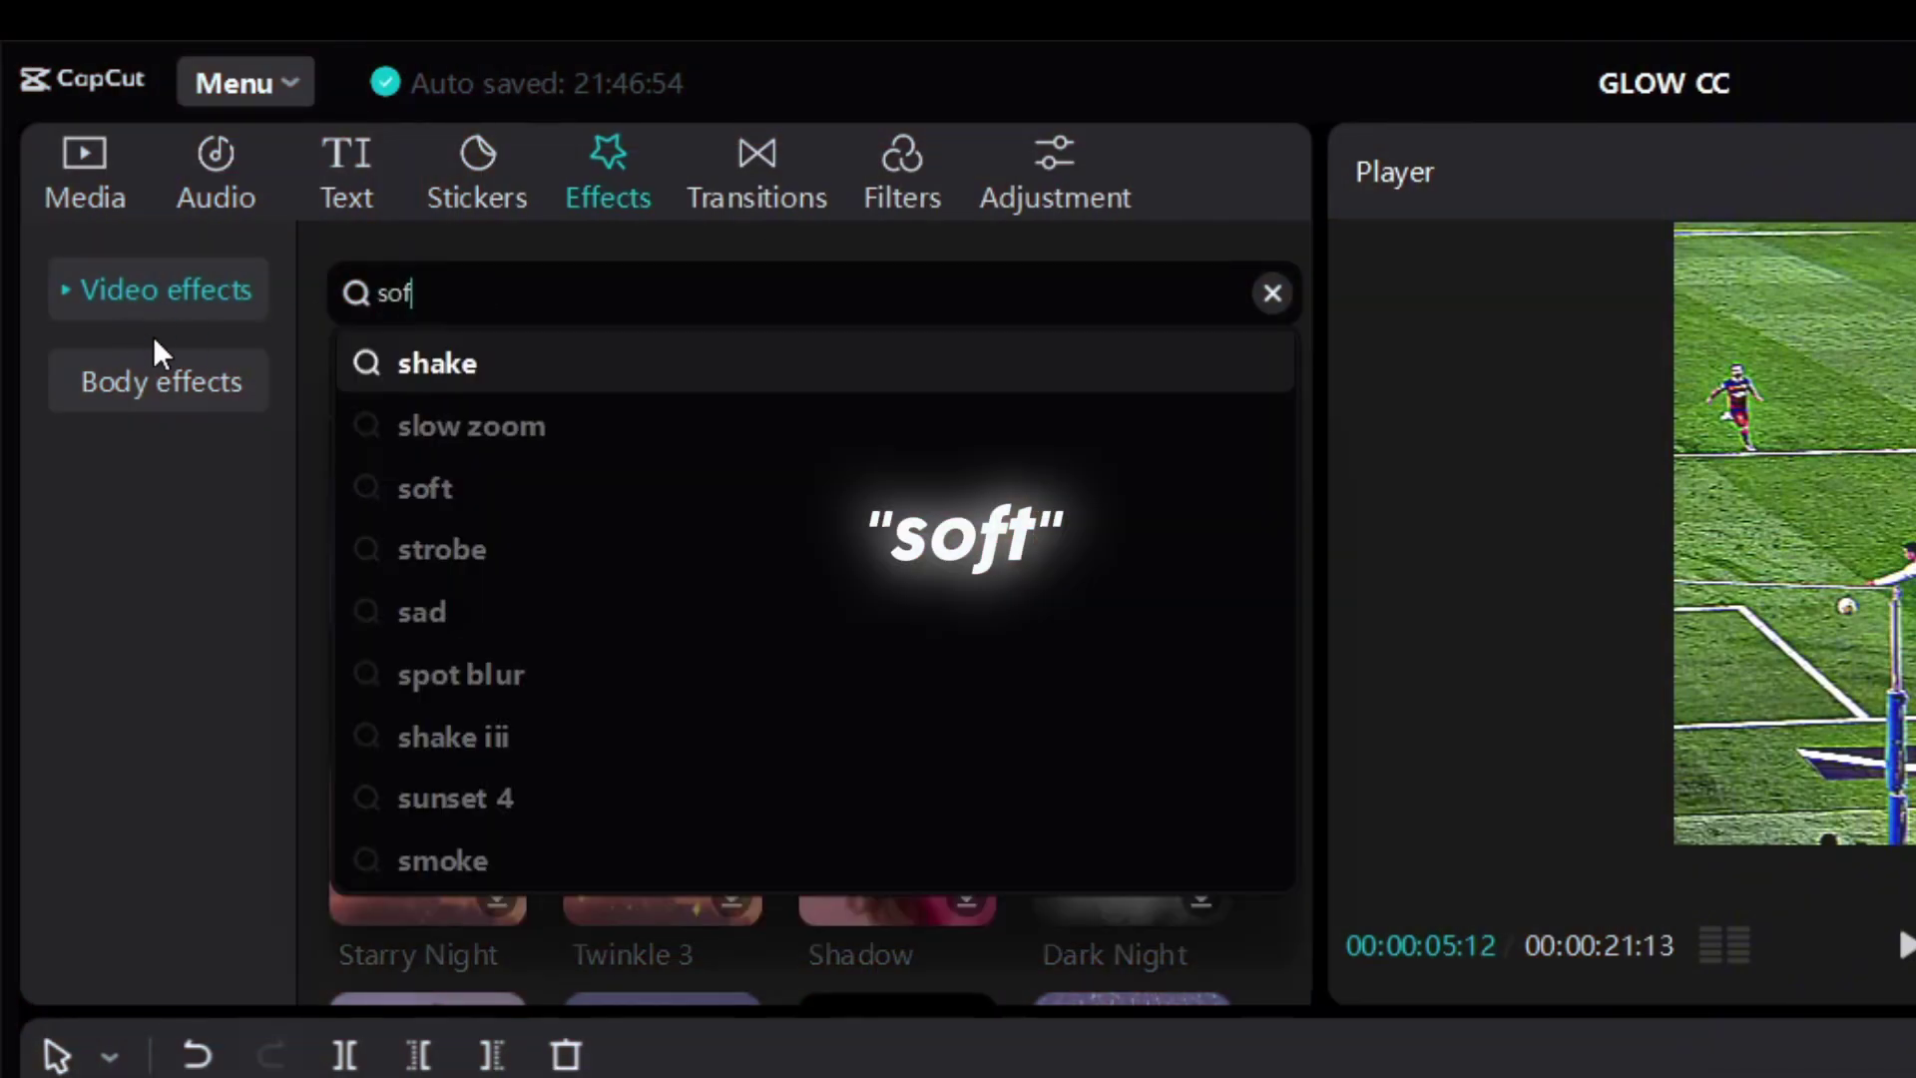
Add a full-length Soft effect with soft light lowered to 30.
{"action": "key", "text": "Return"}
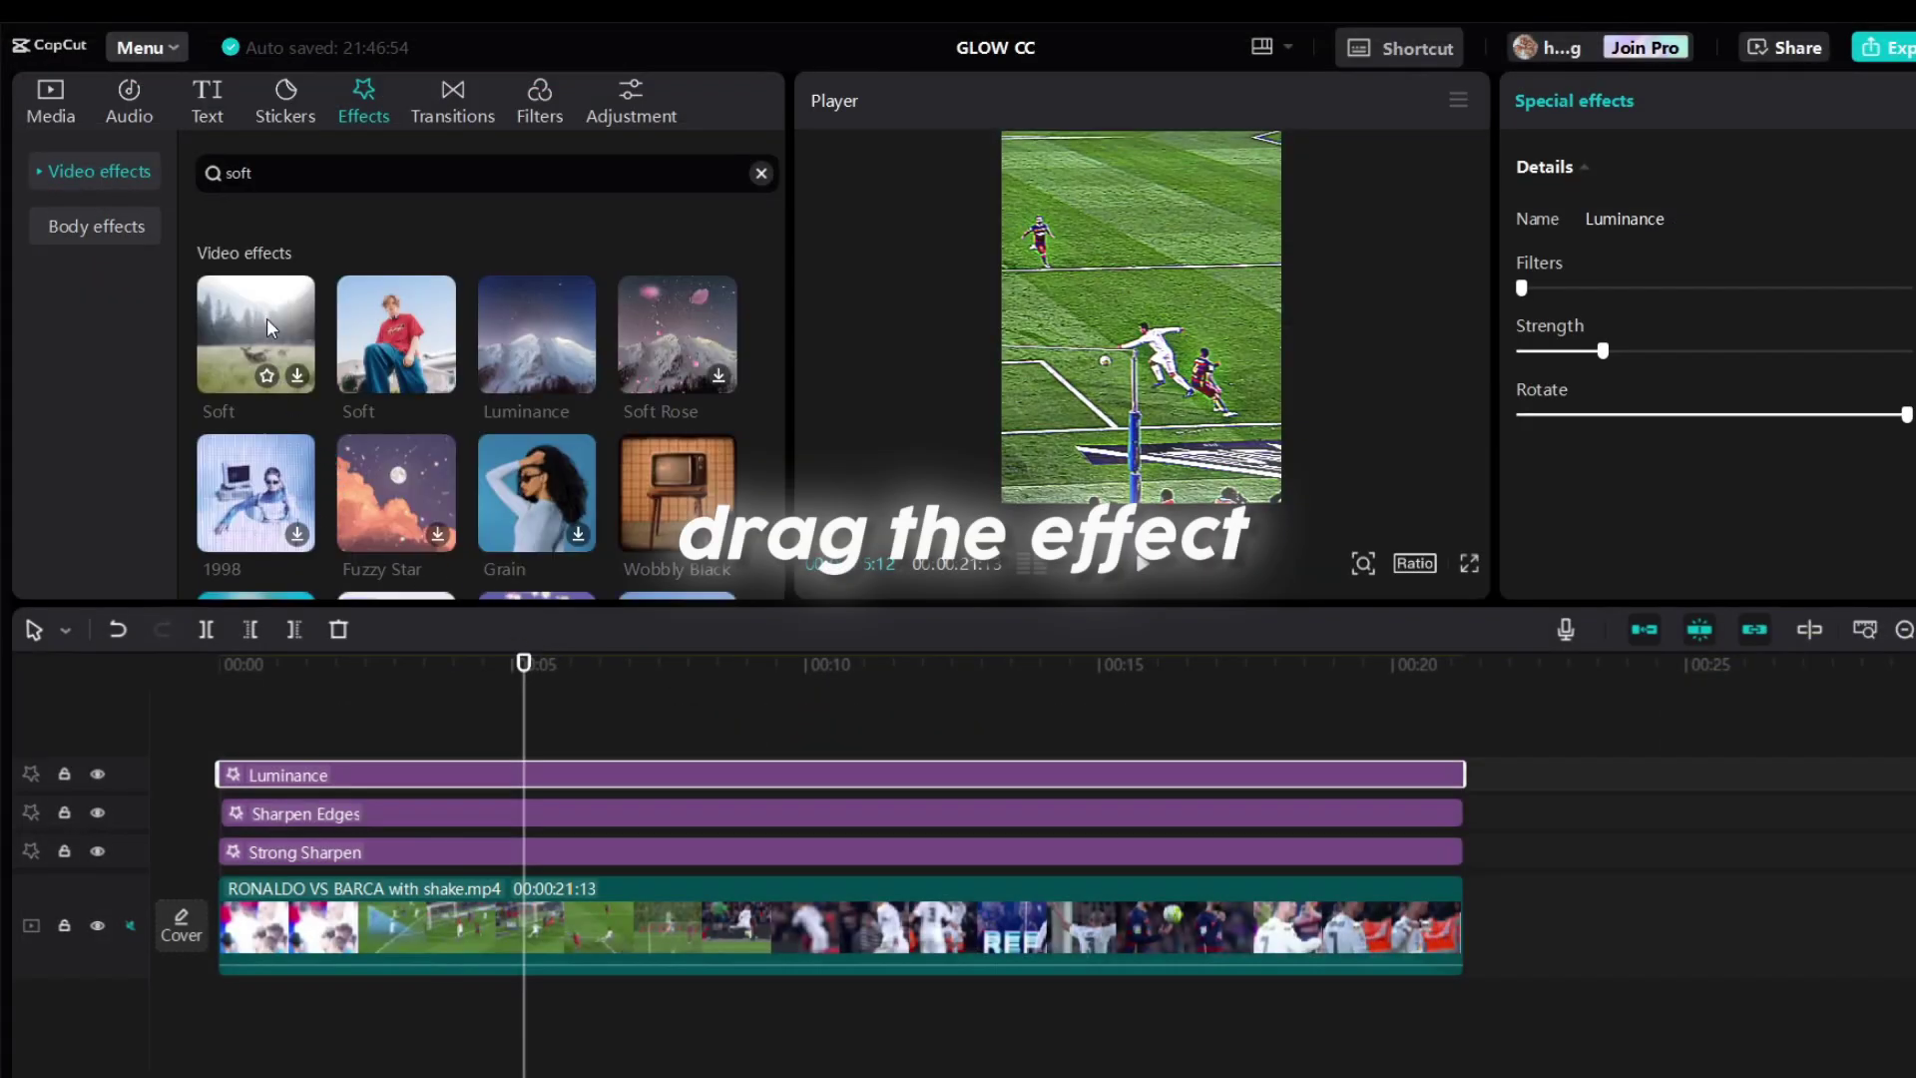
{"action": "left_click_drag", "start_coordinate": [266, 318], "coordinate": [448, 726]}
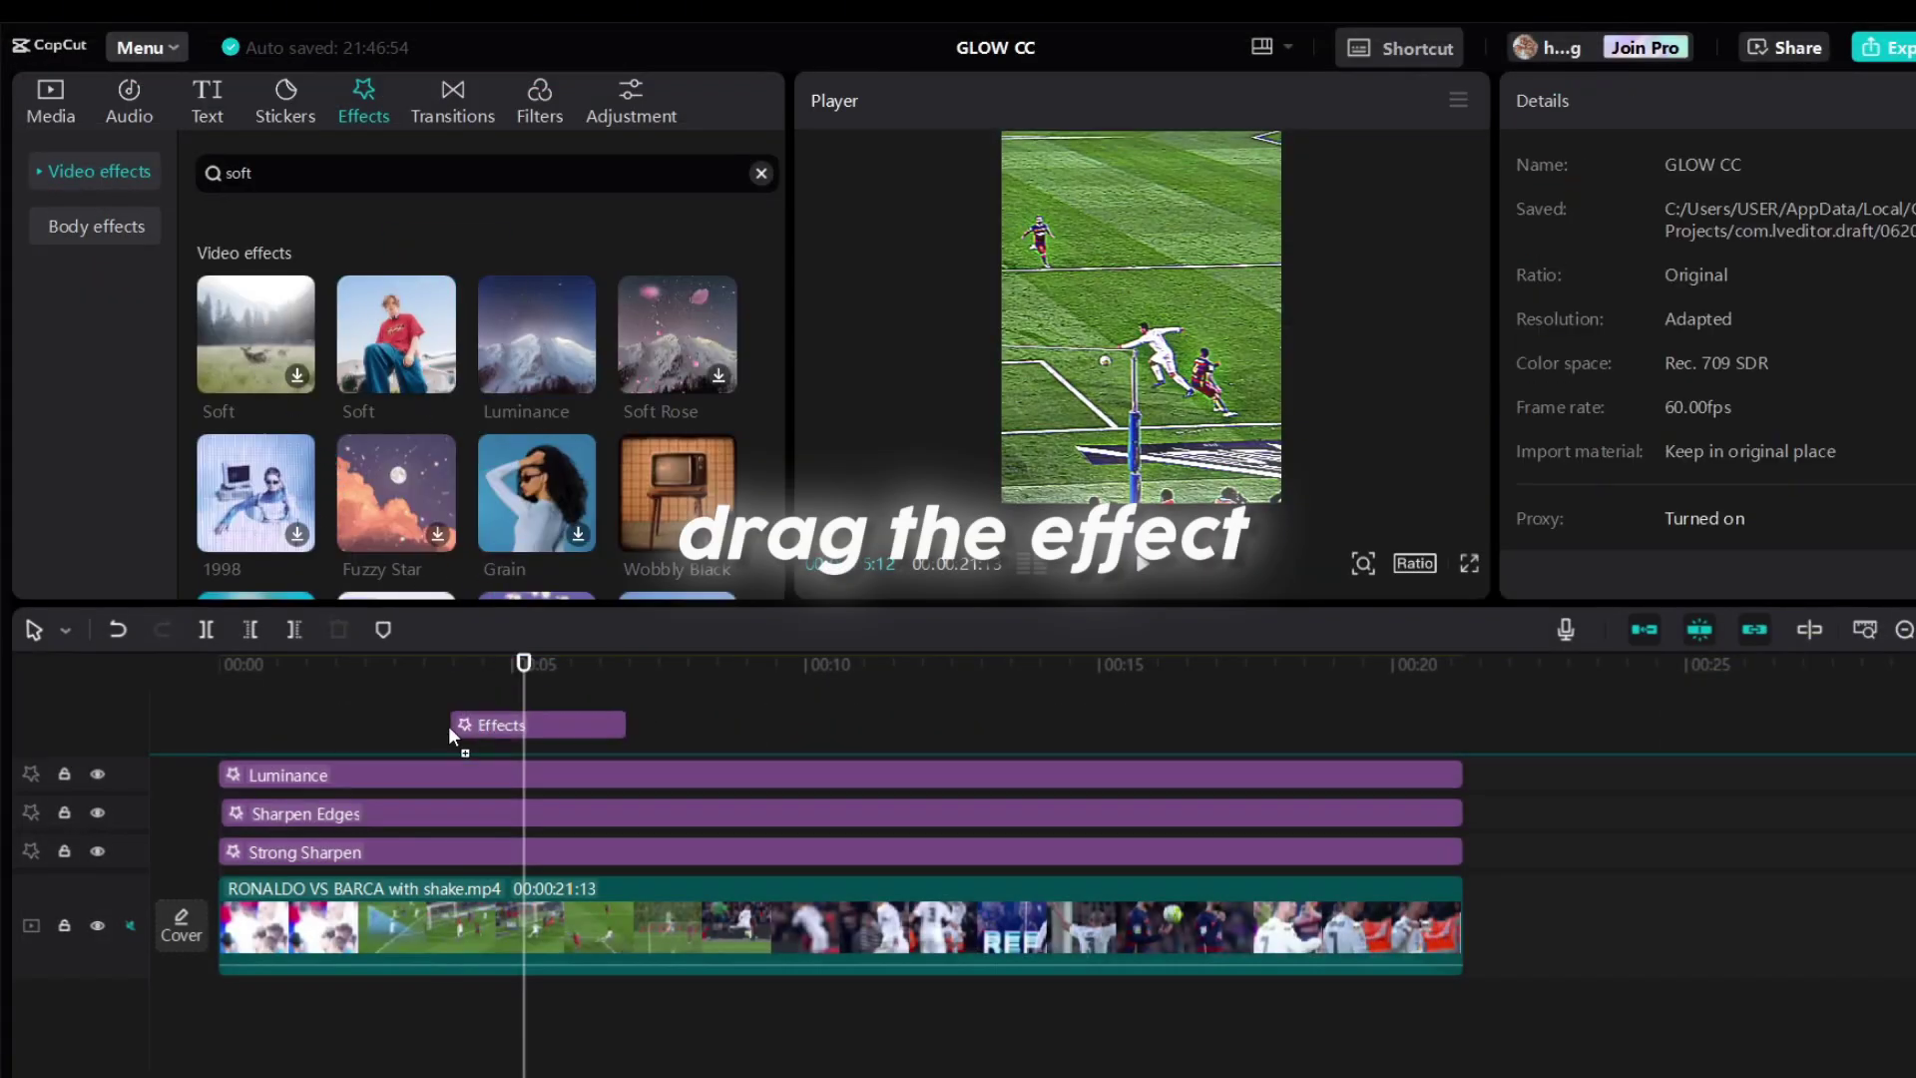
{"action": "left_click_drag", "start_coordinate": [236, 736], "coordinate": [235, 735]}
{"action": "left_click_drag", "start_coordinate": [402, 774], "coordinate": [1440, 801]}
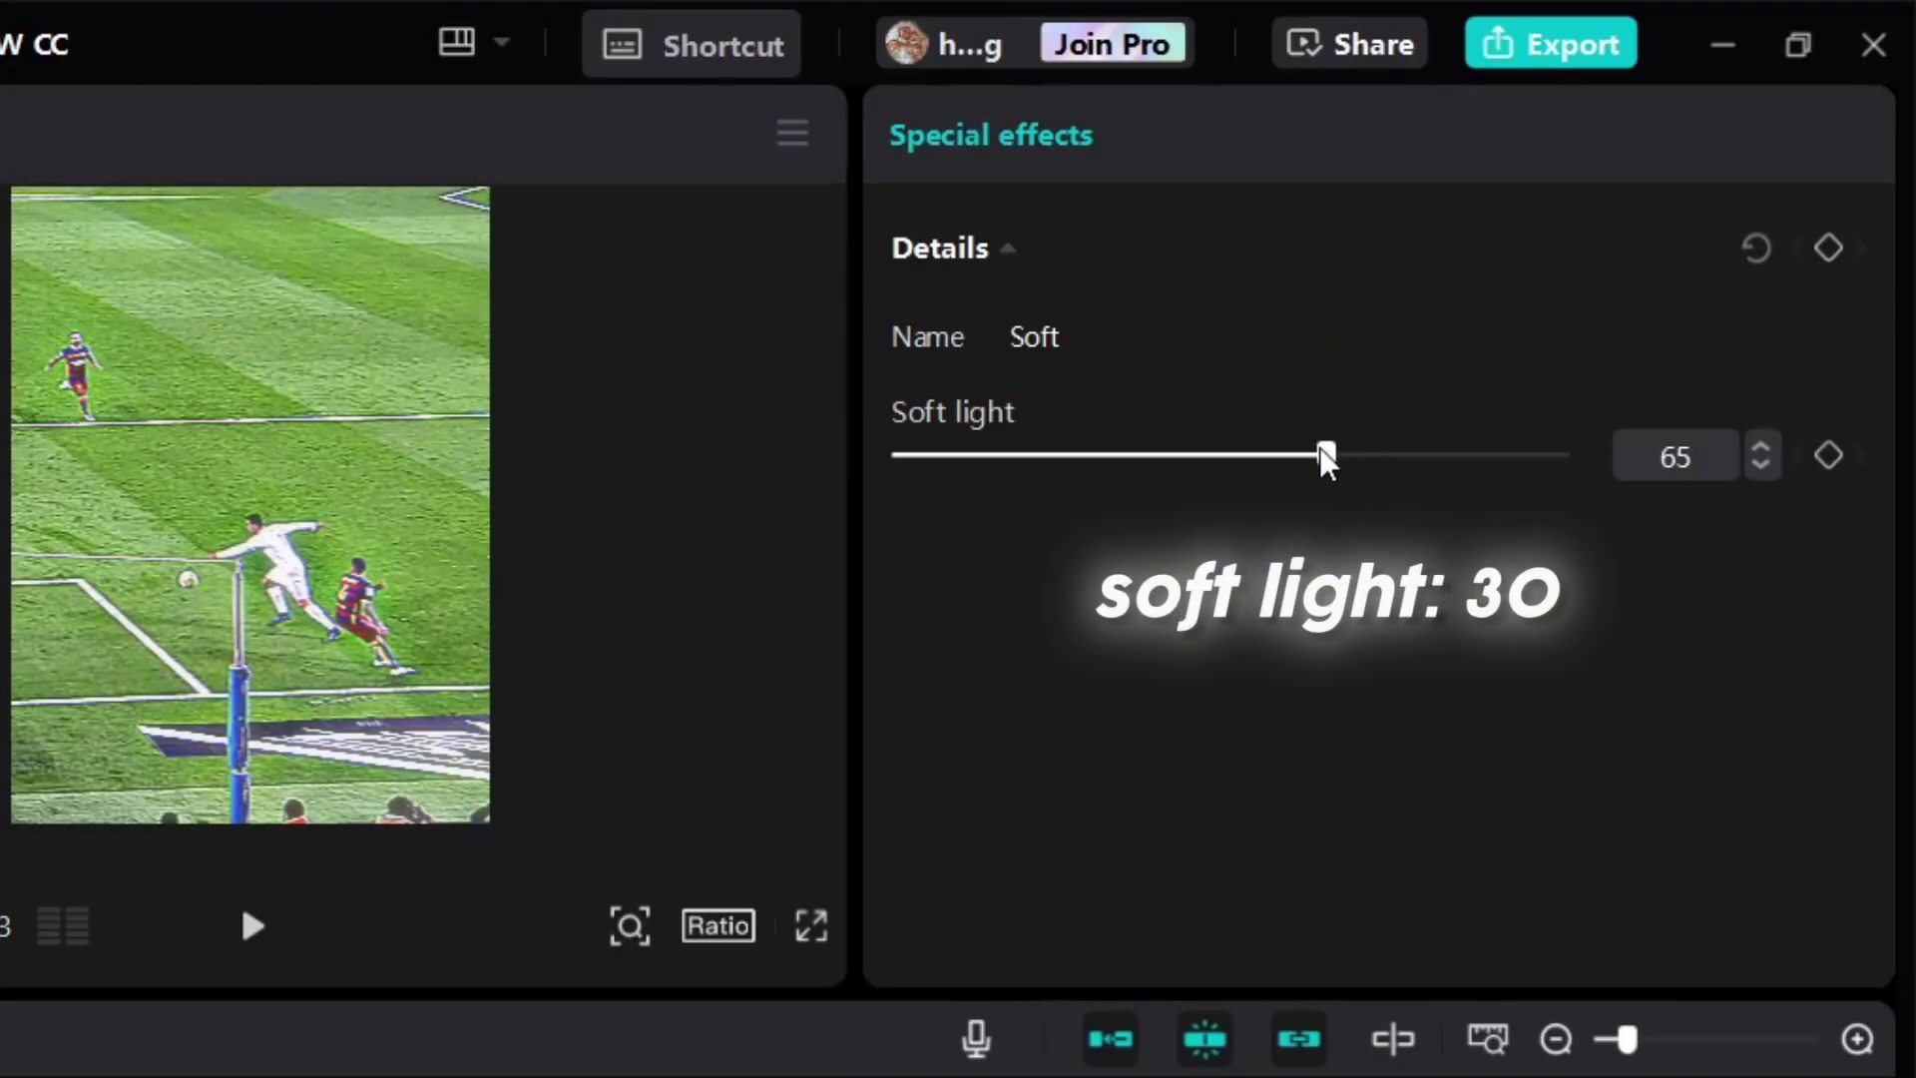
{"action": "left_click_drag", "start_coordinate": [1323, 460], "coordinate": [1213, 464]}
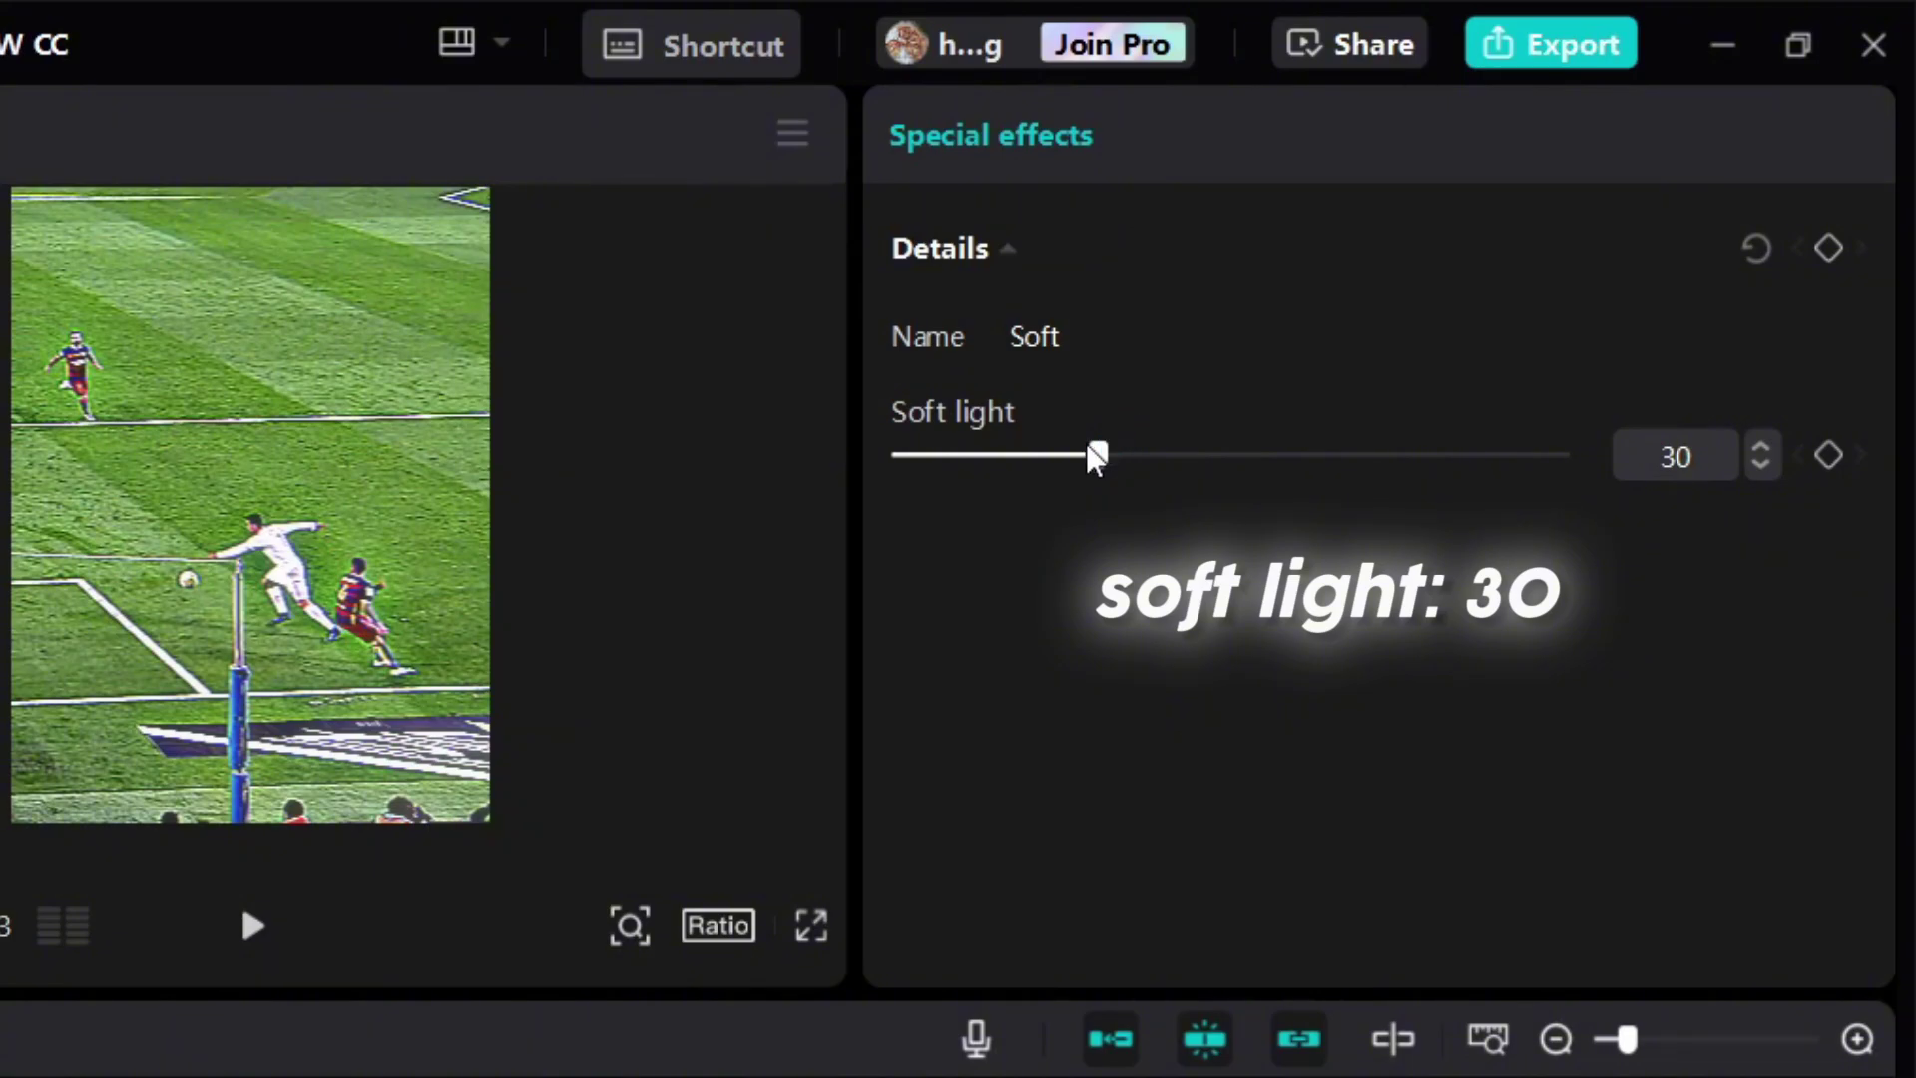
{"action": "type", "text": "not"}
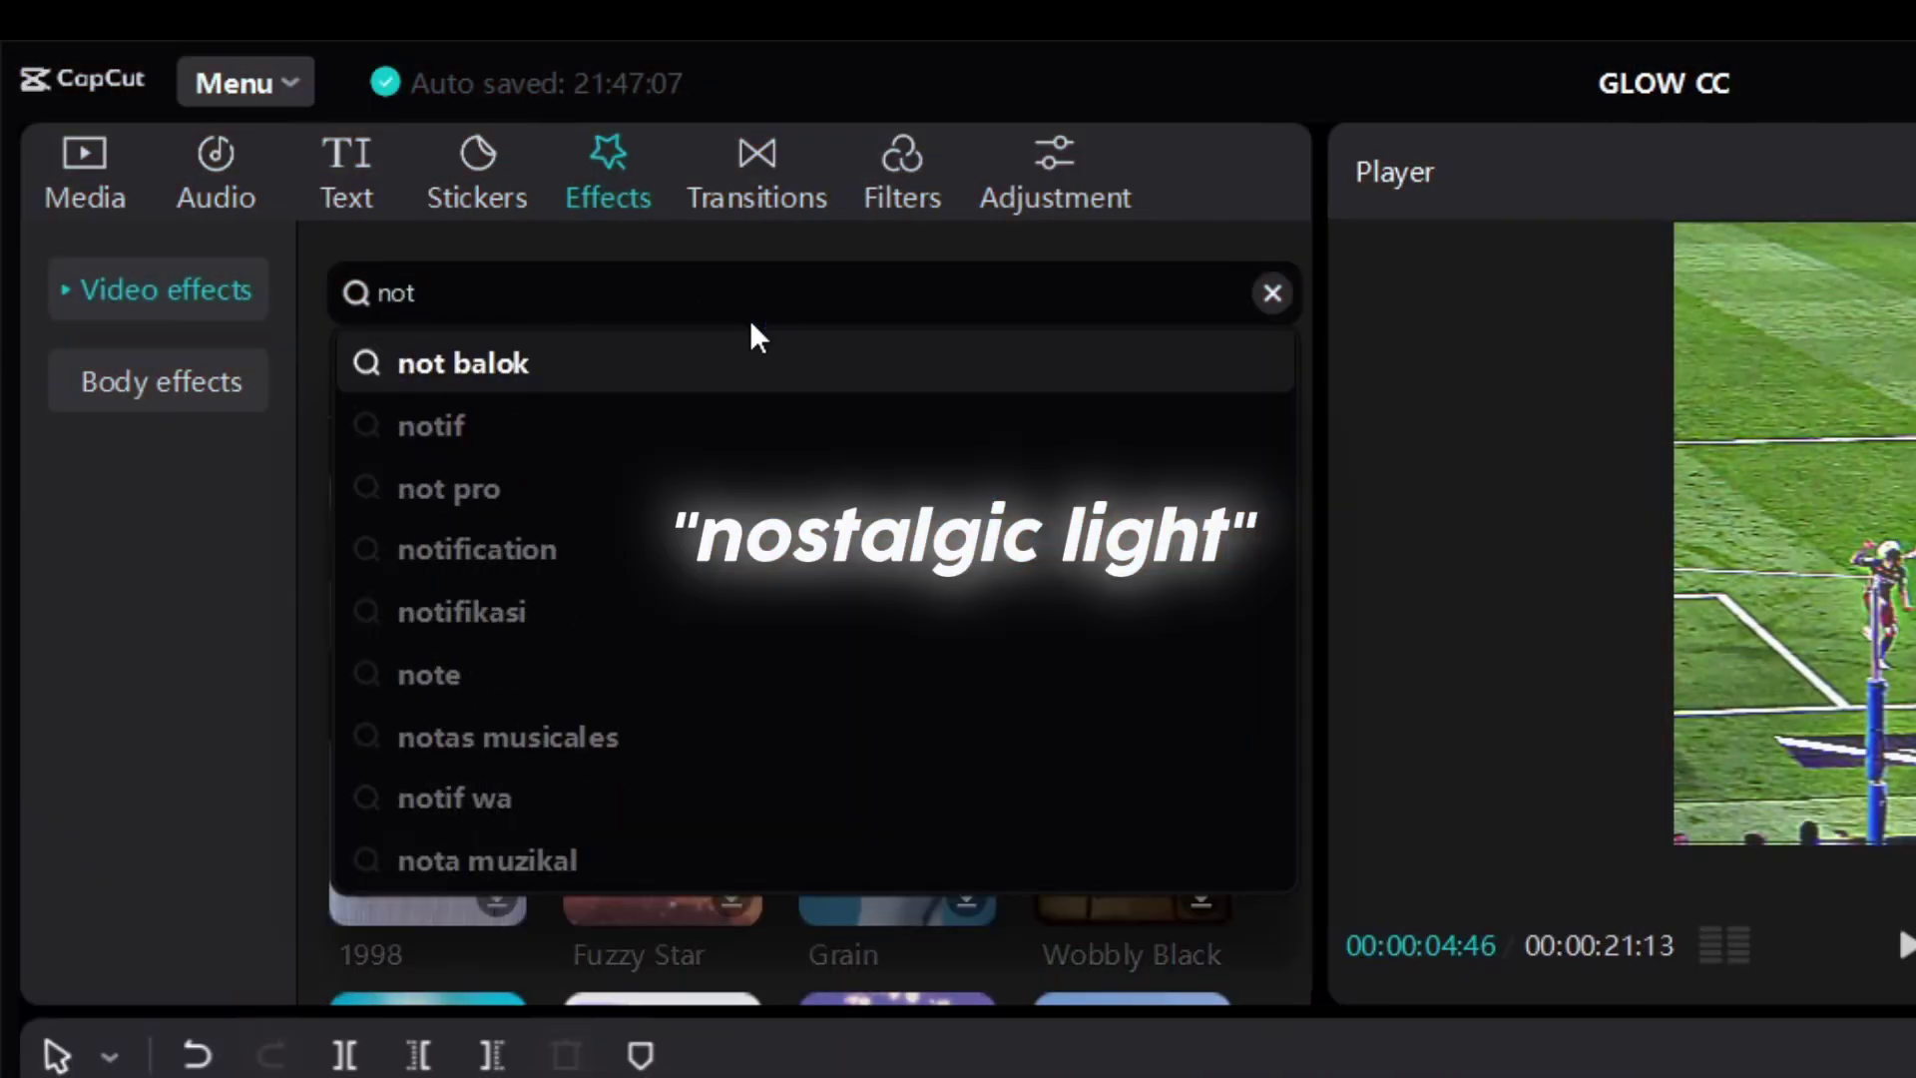
Add a full-length Nostalgic Light with Filters 0, Strength 25 and Range 100.
{"action": "key", "text": "BackSpace"}
{"action": "type", "text": "stalgic light"}
{"action": "key", "text": "Return"}
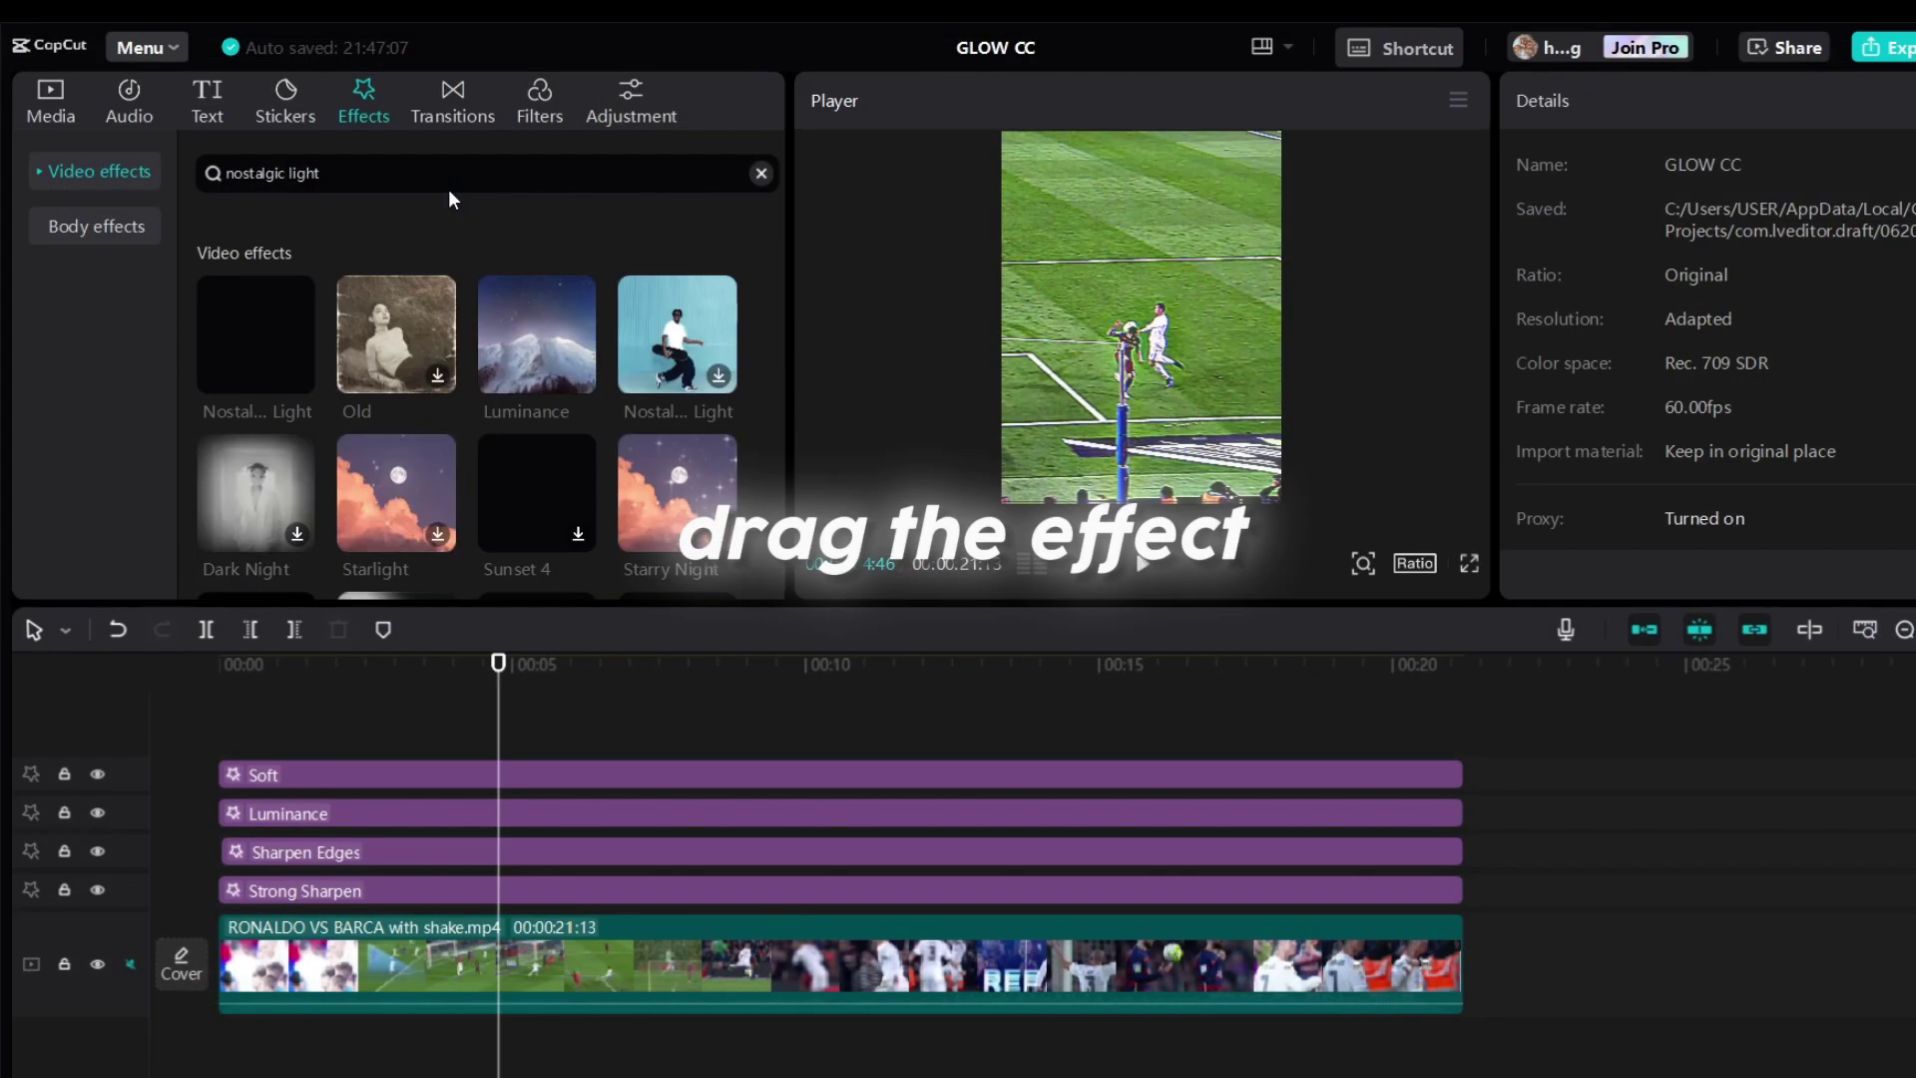
{"action": "left_click_drag", "start_coordinate": [254, 334], "coordinate": [437, 742]}
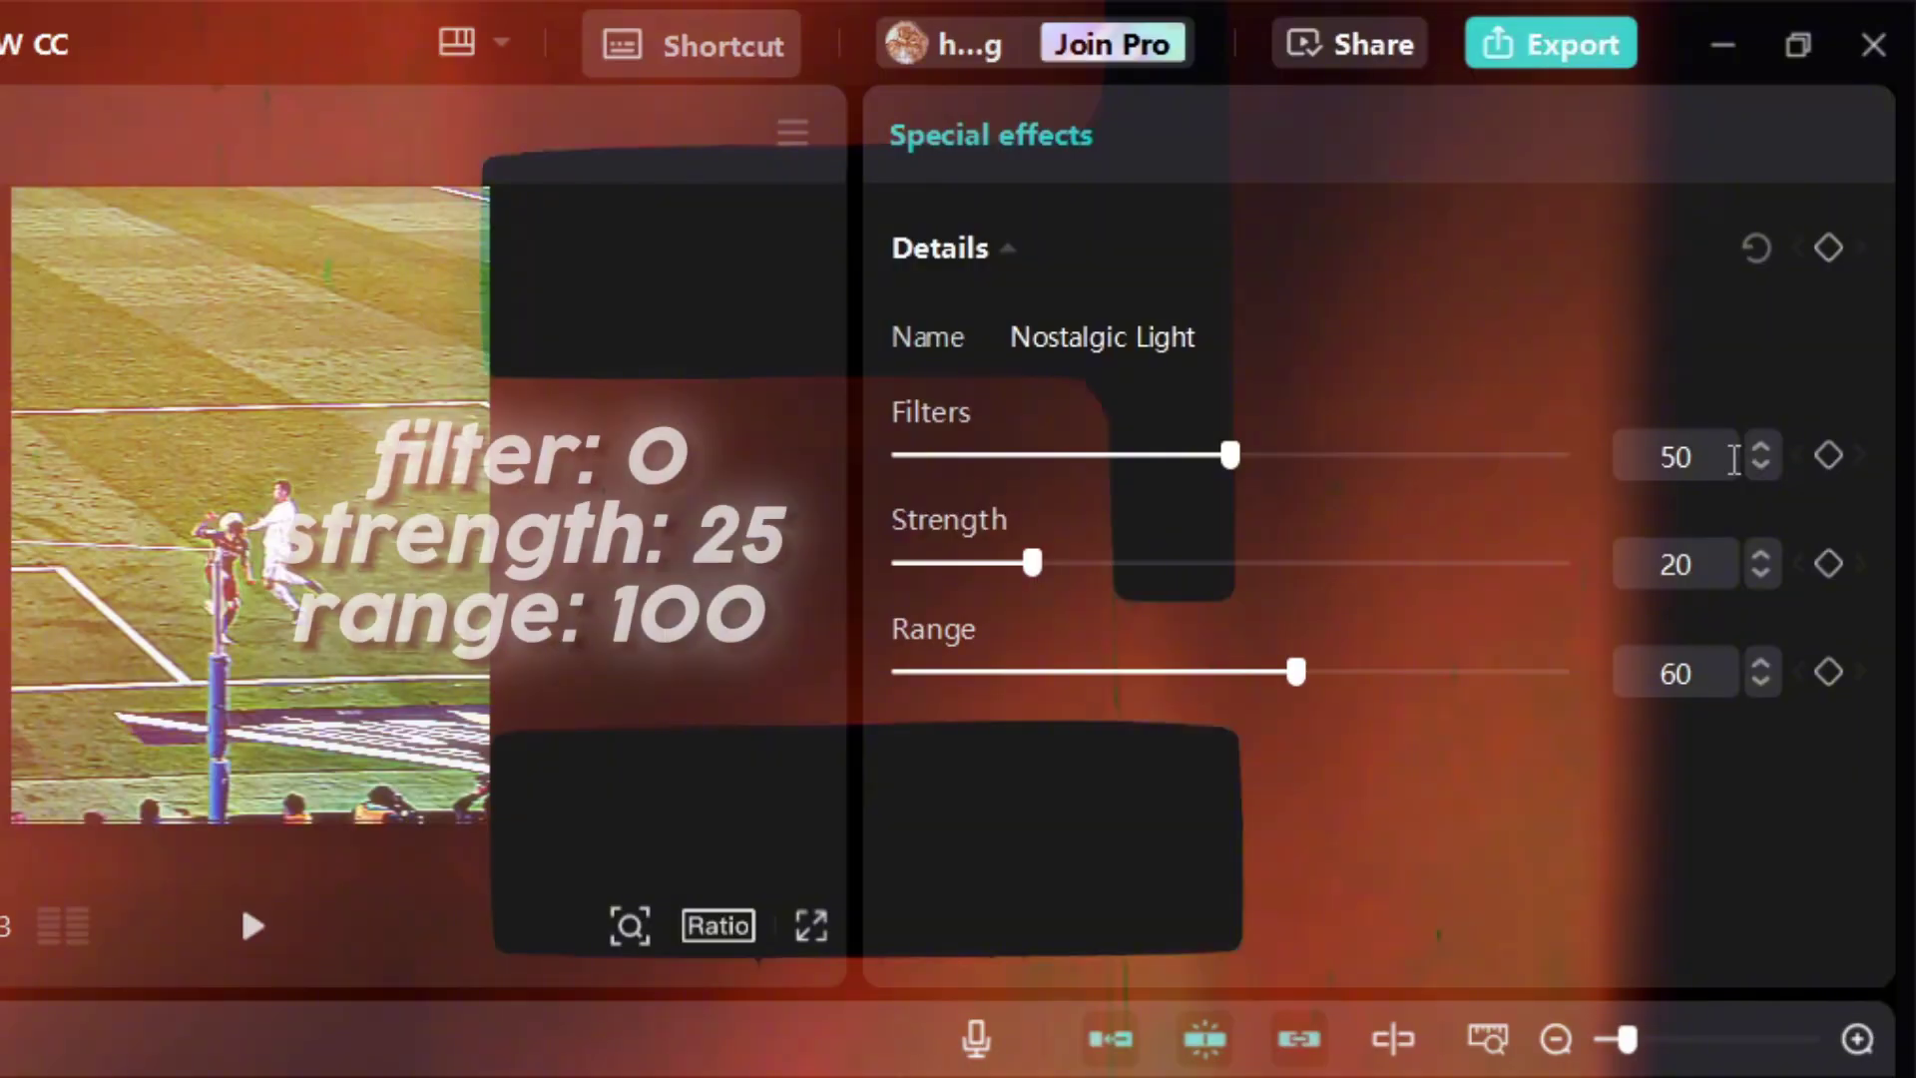
{"action": "left_click", "coordinate": [1733, 458]}
{"action": "left_click", "coordinate": [1712, 556]}
{"action": "type", "text": "25"}
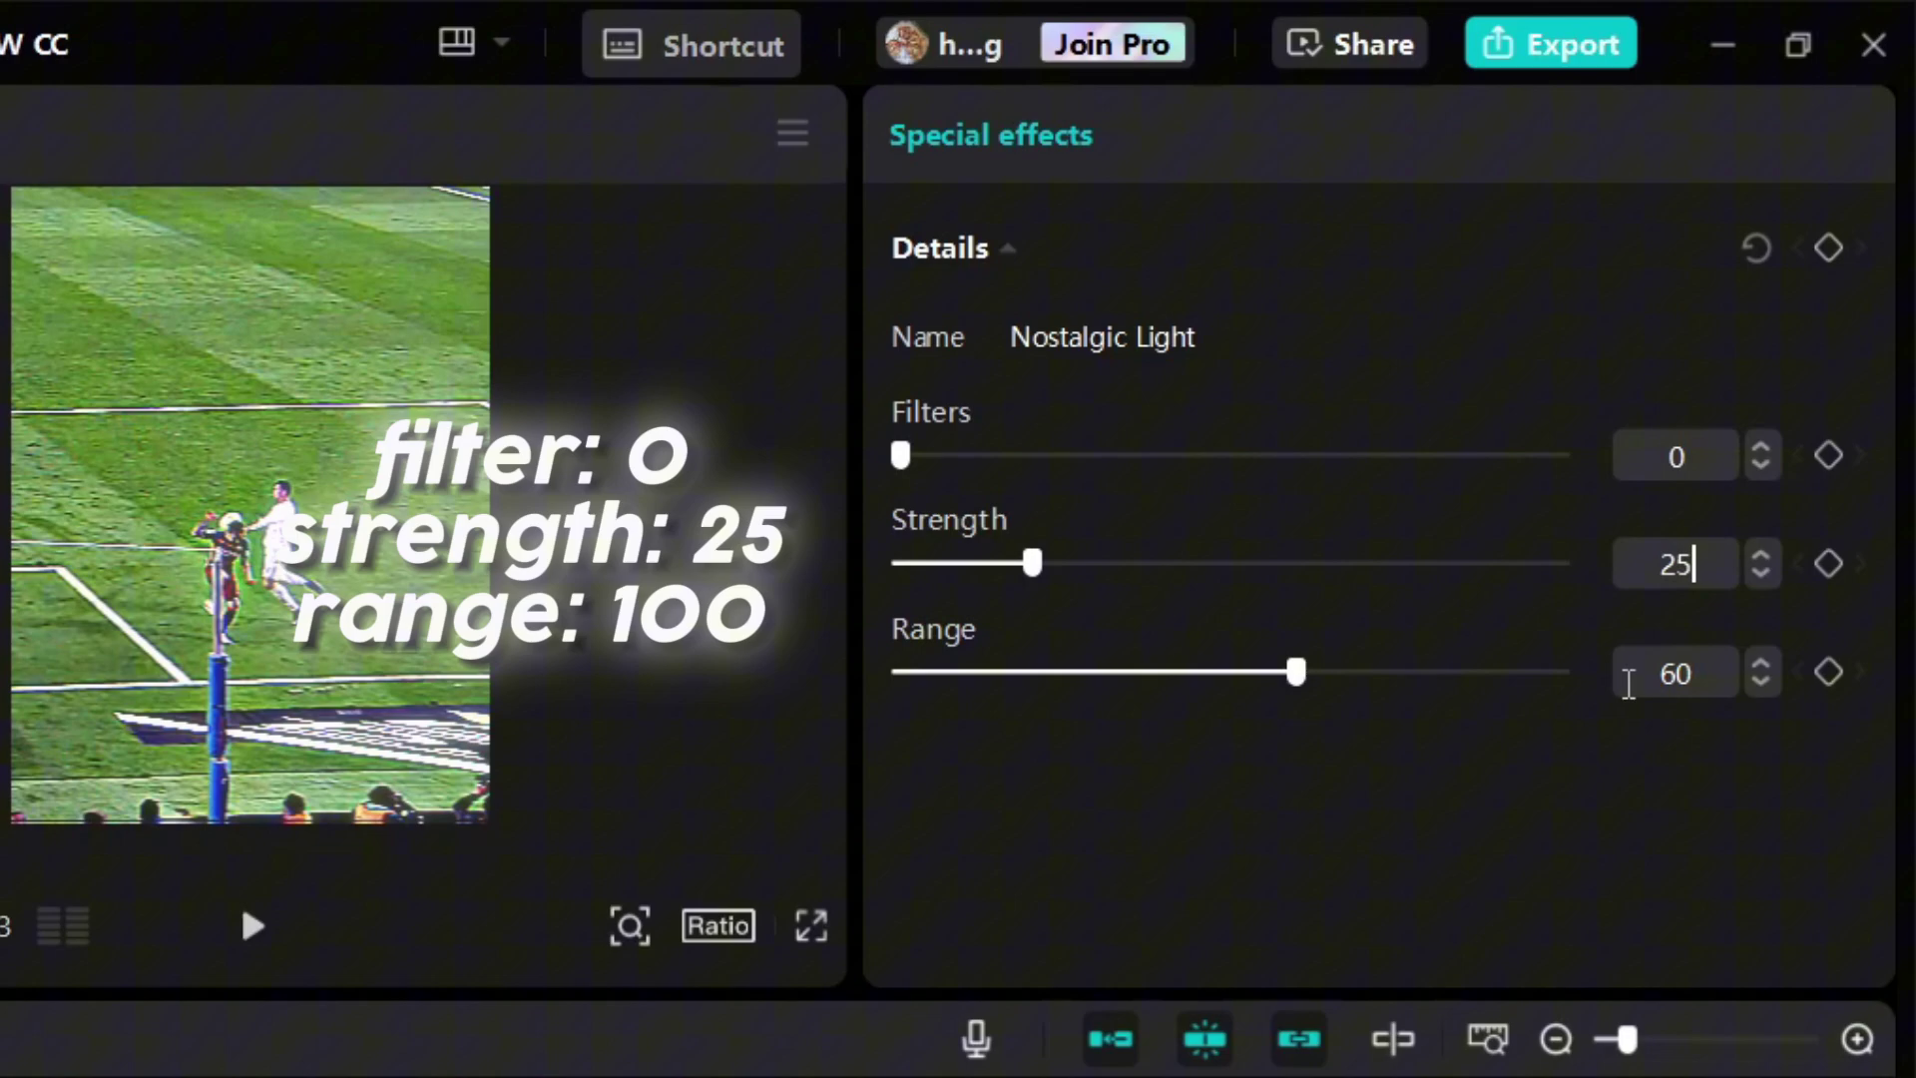
{"action": "type", "text": "00"}
{"action": "key", "text": "Return"}
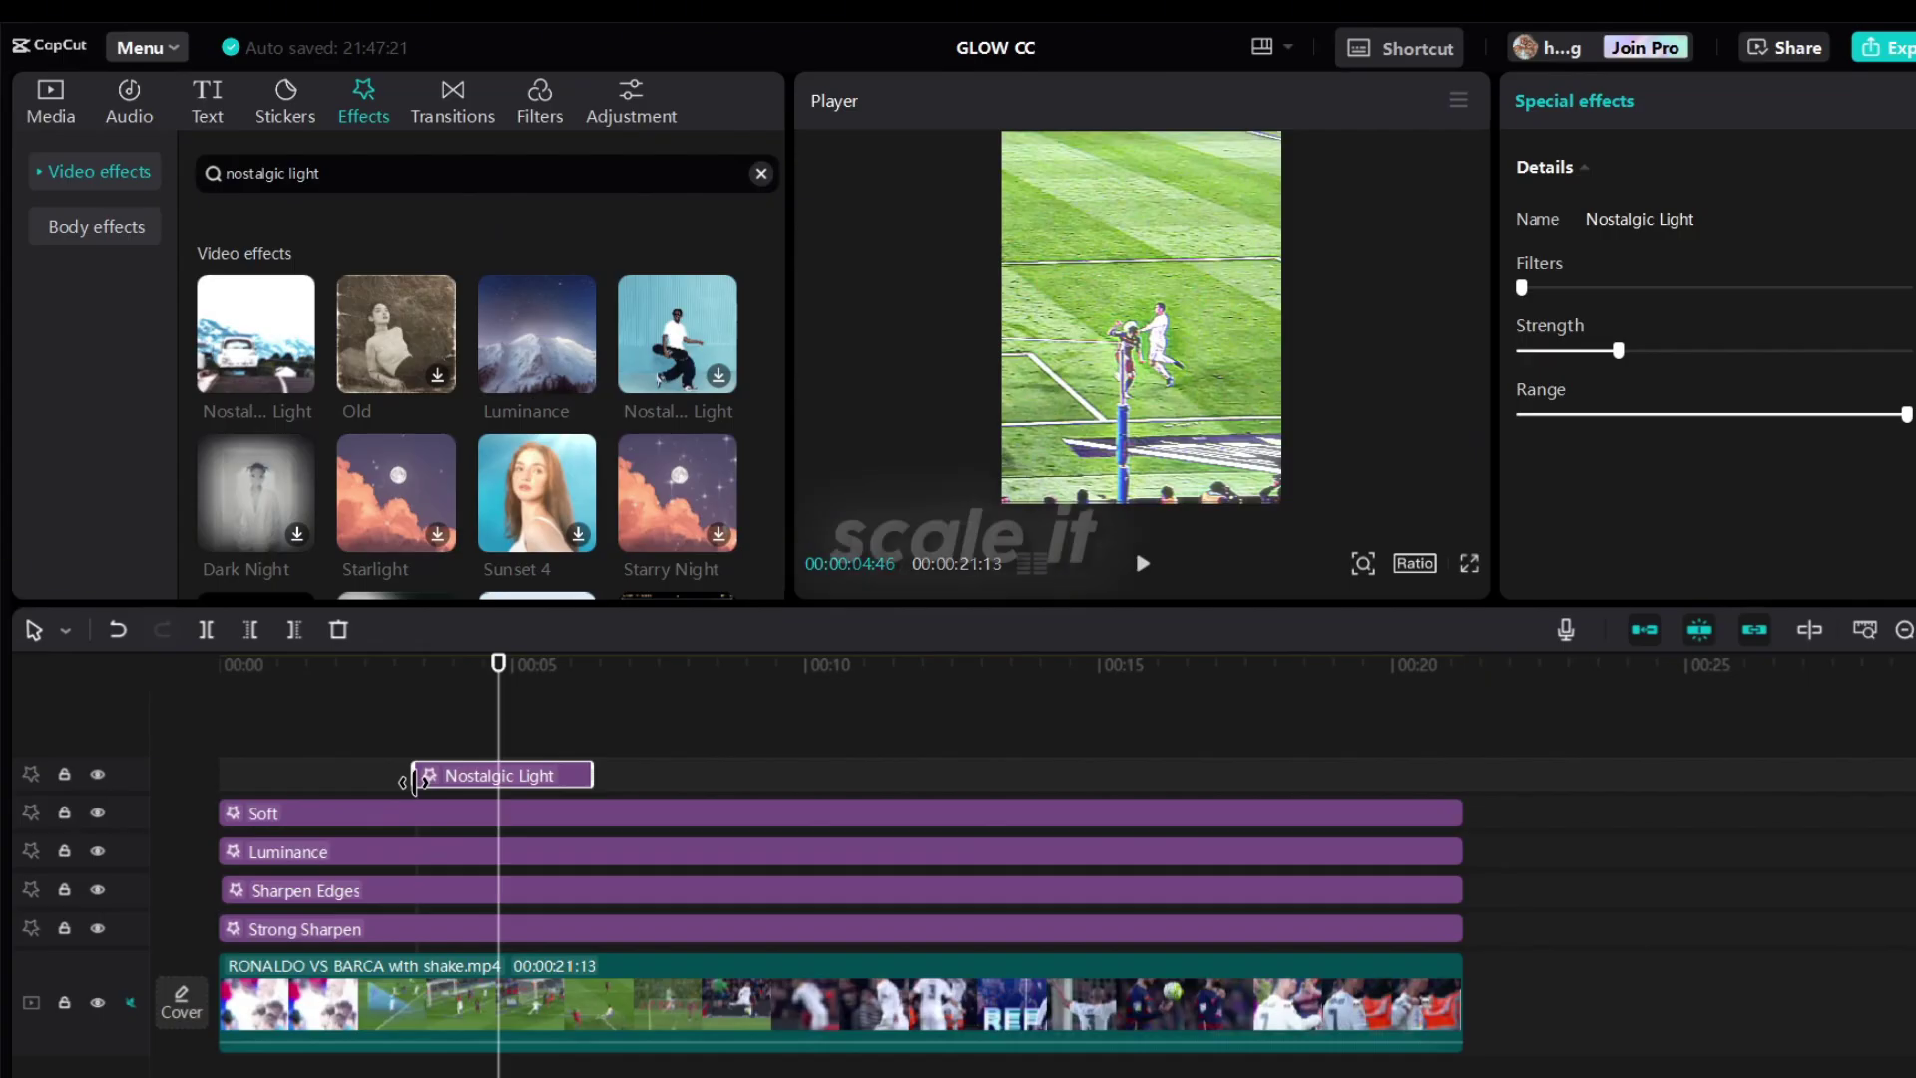
{"action": "left_click_drag", "start_coordinate": [594, 773], "coordinate": [1463, 774]}
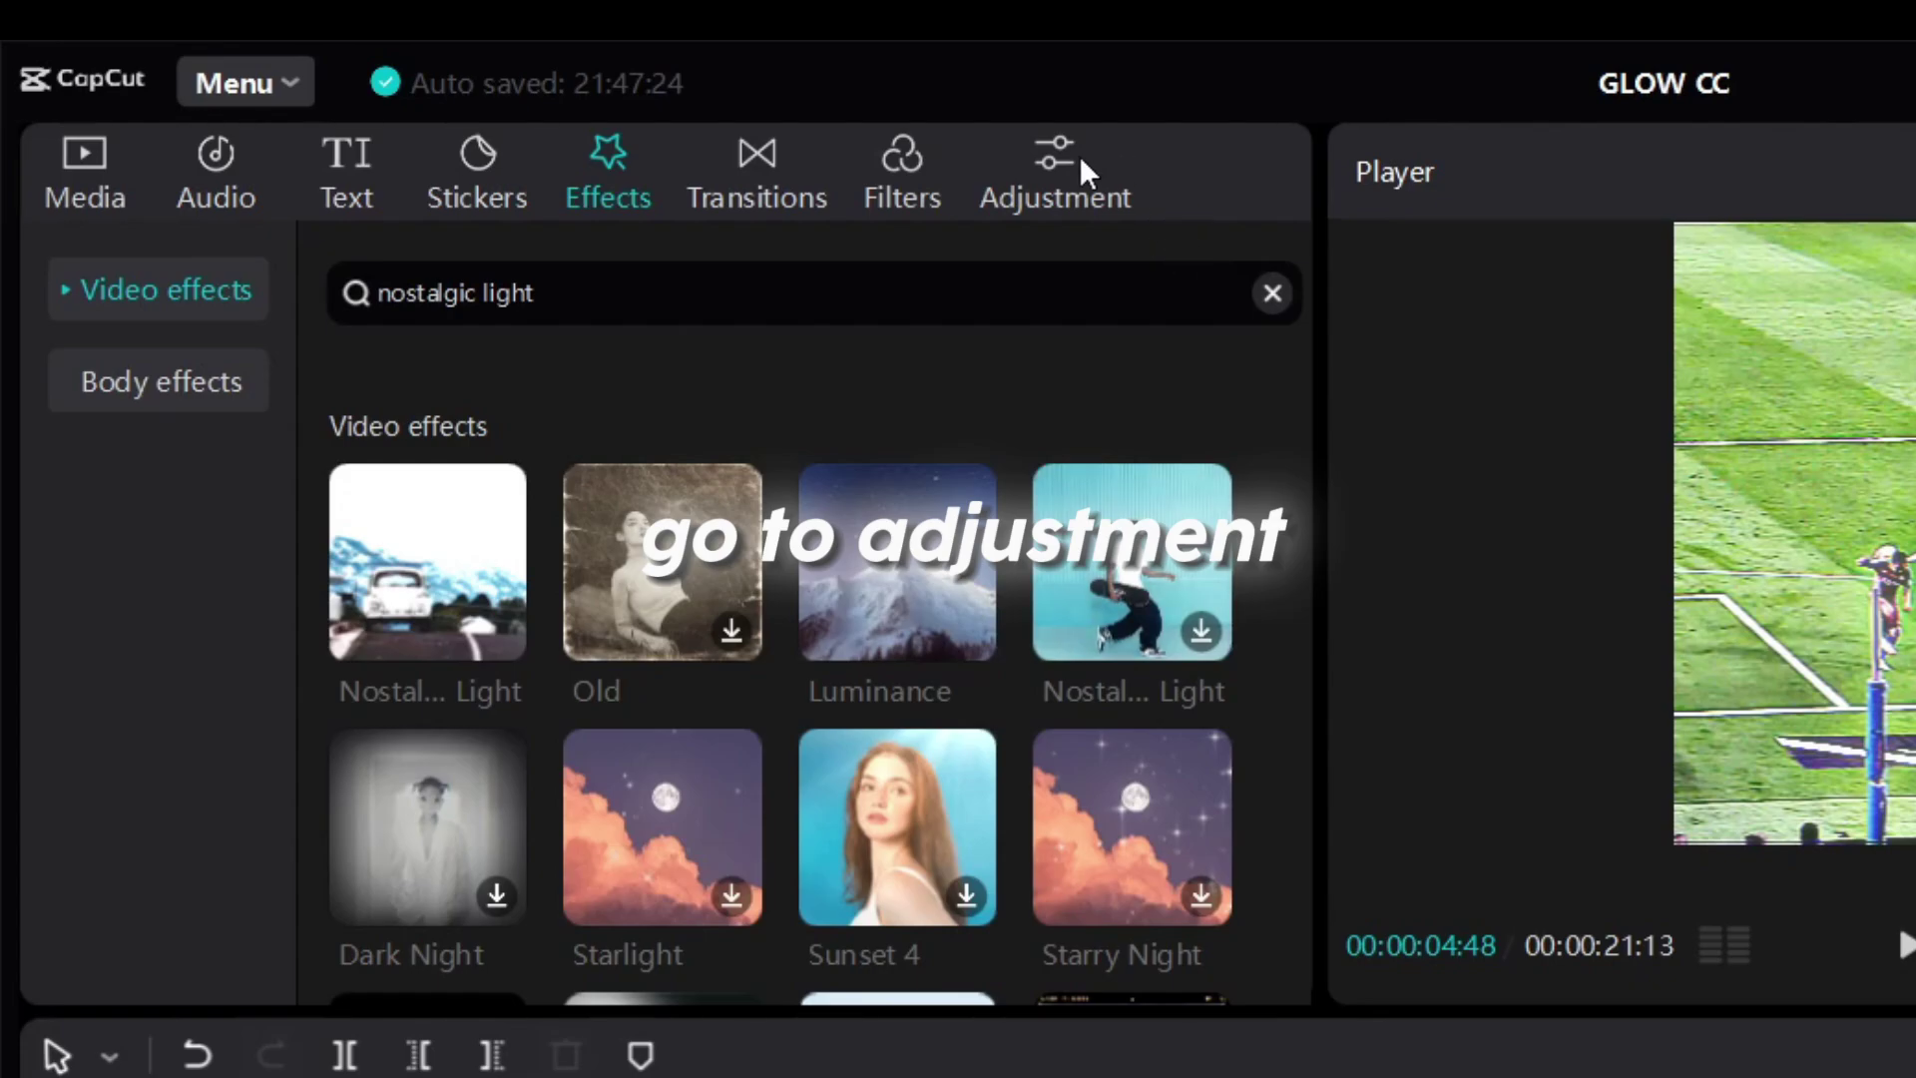
Add a full-length custom adjustment layer with temp -5, hue -20 and saturation 25.
{"action": "left_click", "coordinate": [1079, 155]}
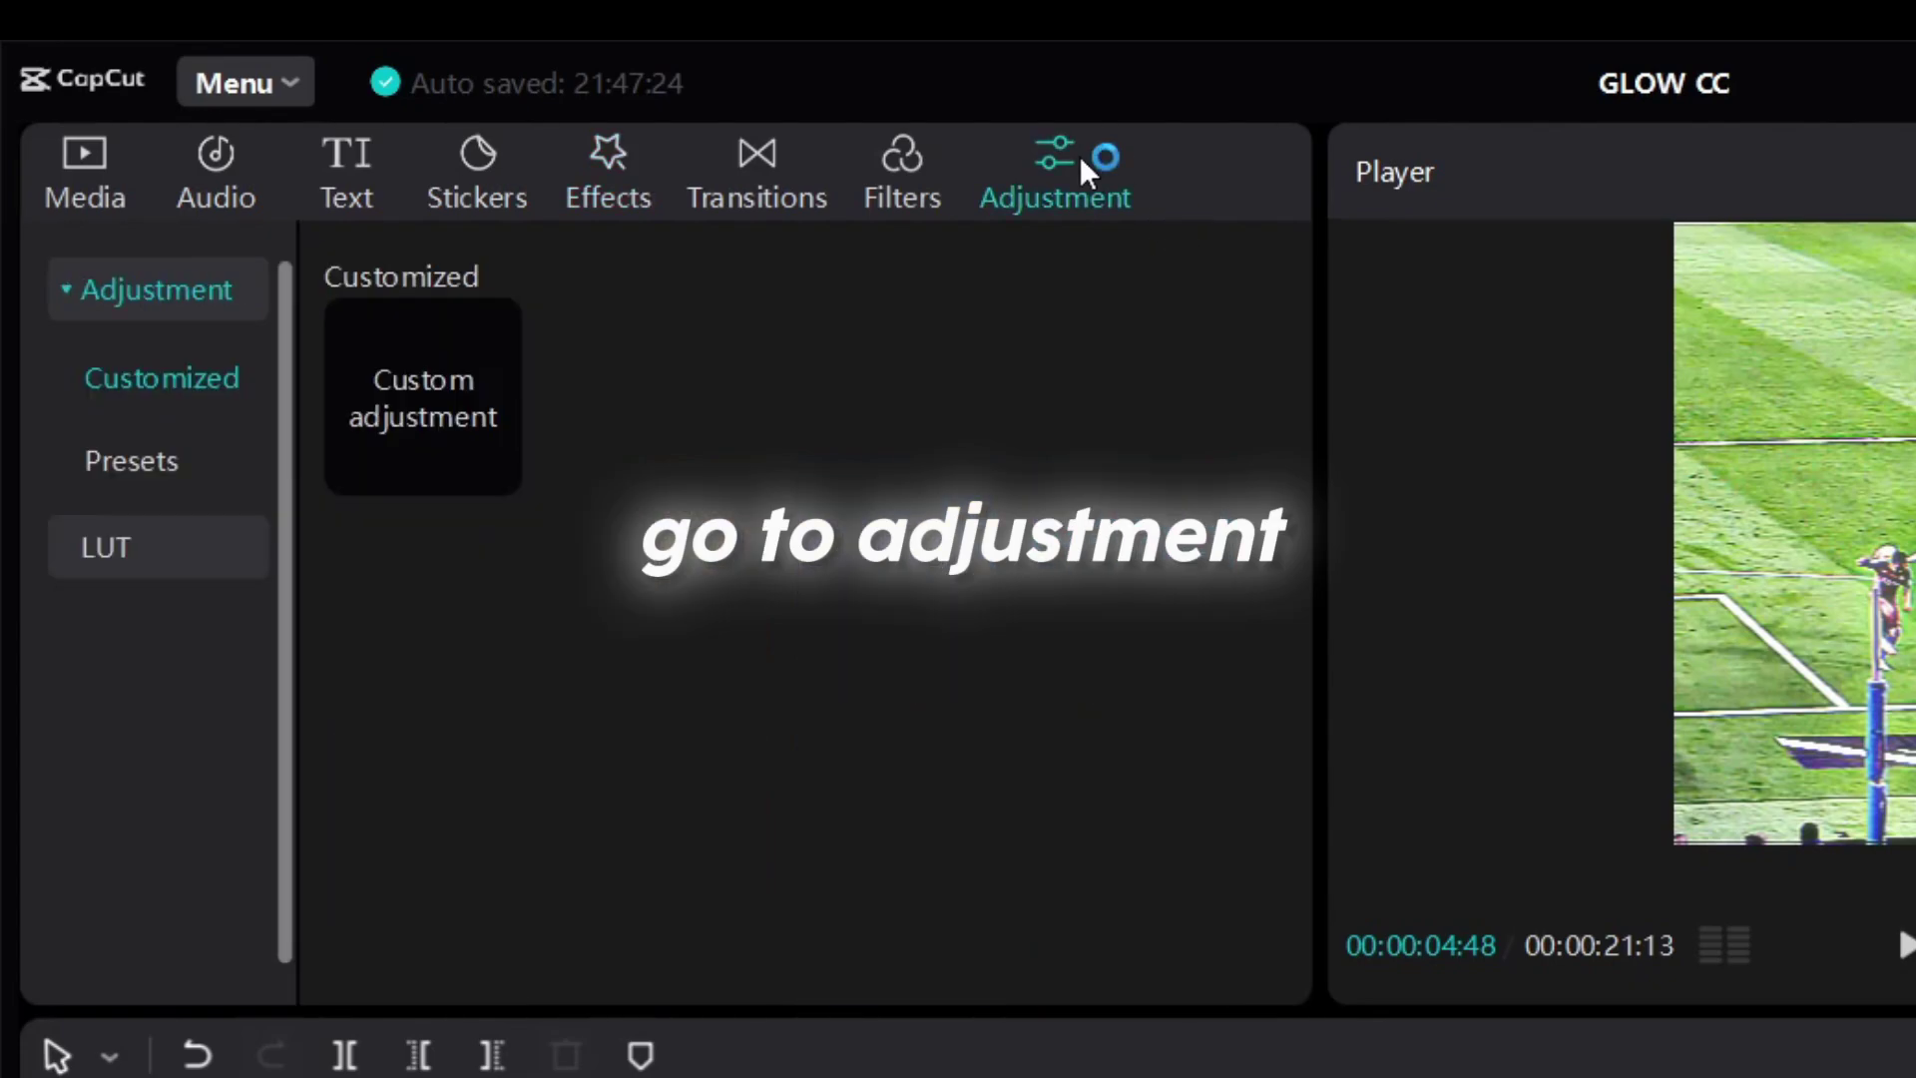
{"action": "mouse_move", "coordinate": [442, 411]}
{"action": "left_mouse_down"}
{"action": "mouse_move", "coordinate": [301, 743]}
{"action": "mouse_move", "coordinate": [217, 772]}
{"action": "left_mouse_up"}
{"action": "left_click_drag", "start_coordinate": [392, 774], "coordinate": [1460, 796]}
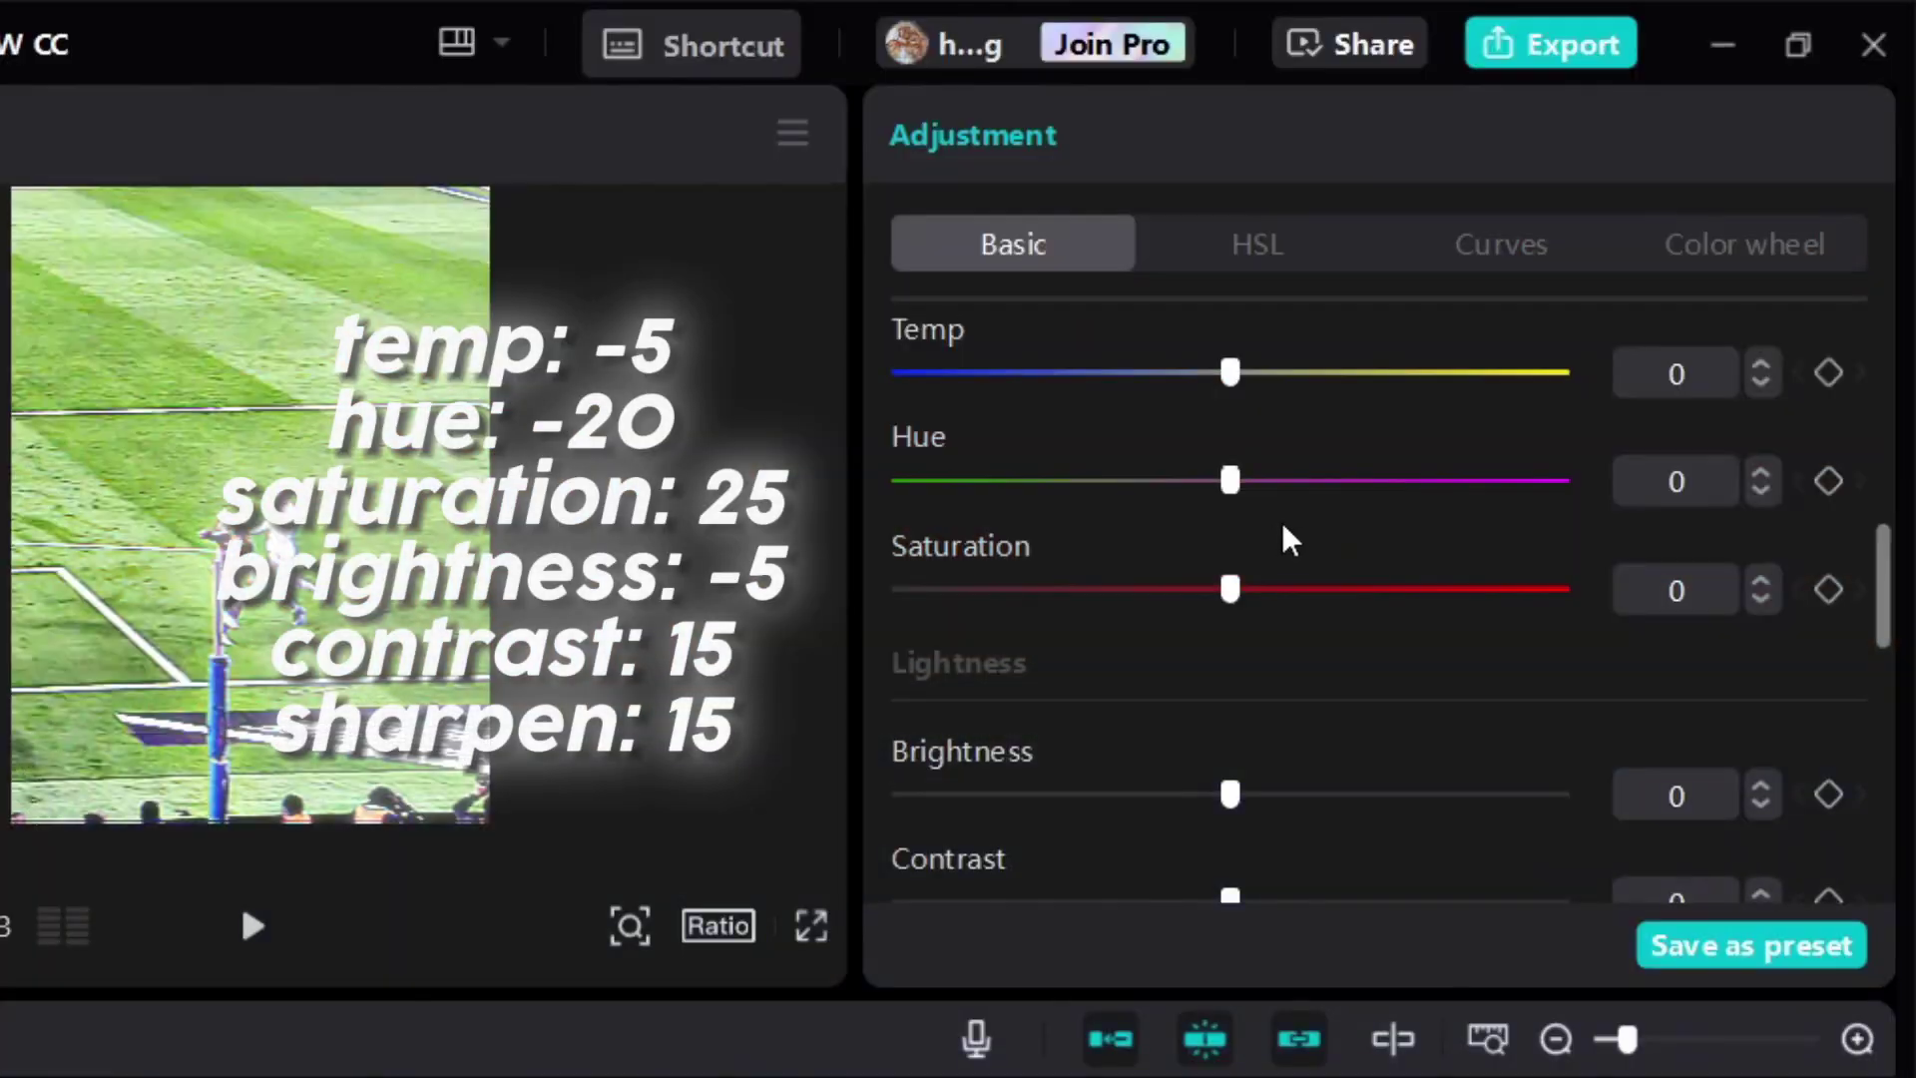
{"action": "scroll", "coordinate": [1284, 535], "scroll_direction": "up", "scroll_amount": 1}
{"action": "left_click_drag", "start_coordinate": [1230, 503], "coordinate": [1197, 504]}
{"action": "left_click_drag", "start_coordinate": [1232, 608], "coordinate": [1059, 595]}
{"action": "left_click_drag", "start_coordinate": [1230, 720], "coordinate": [1115, 721]}
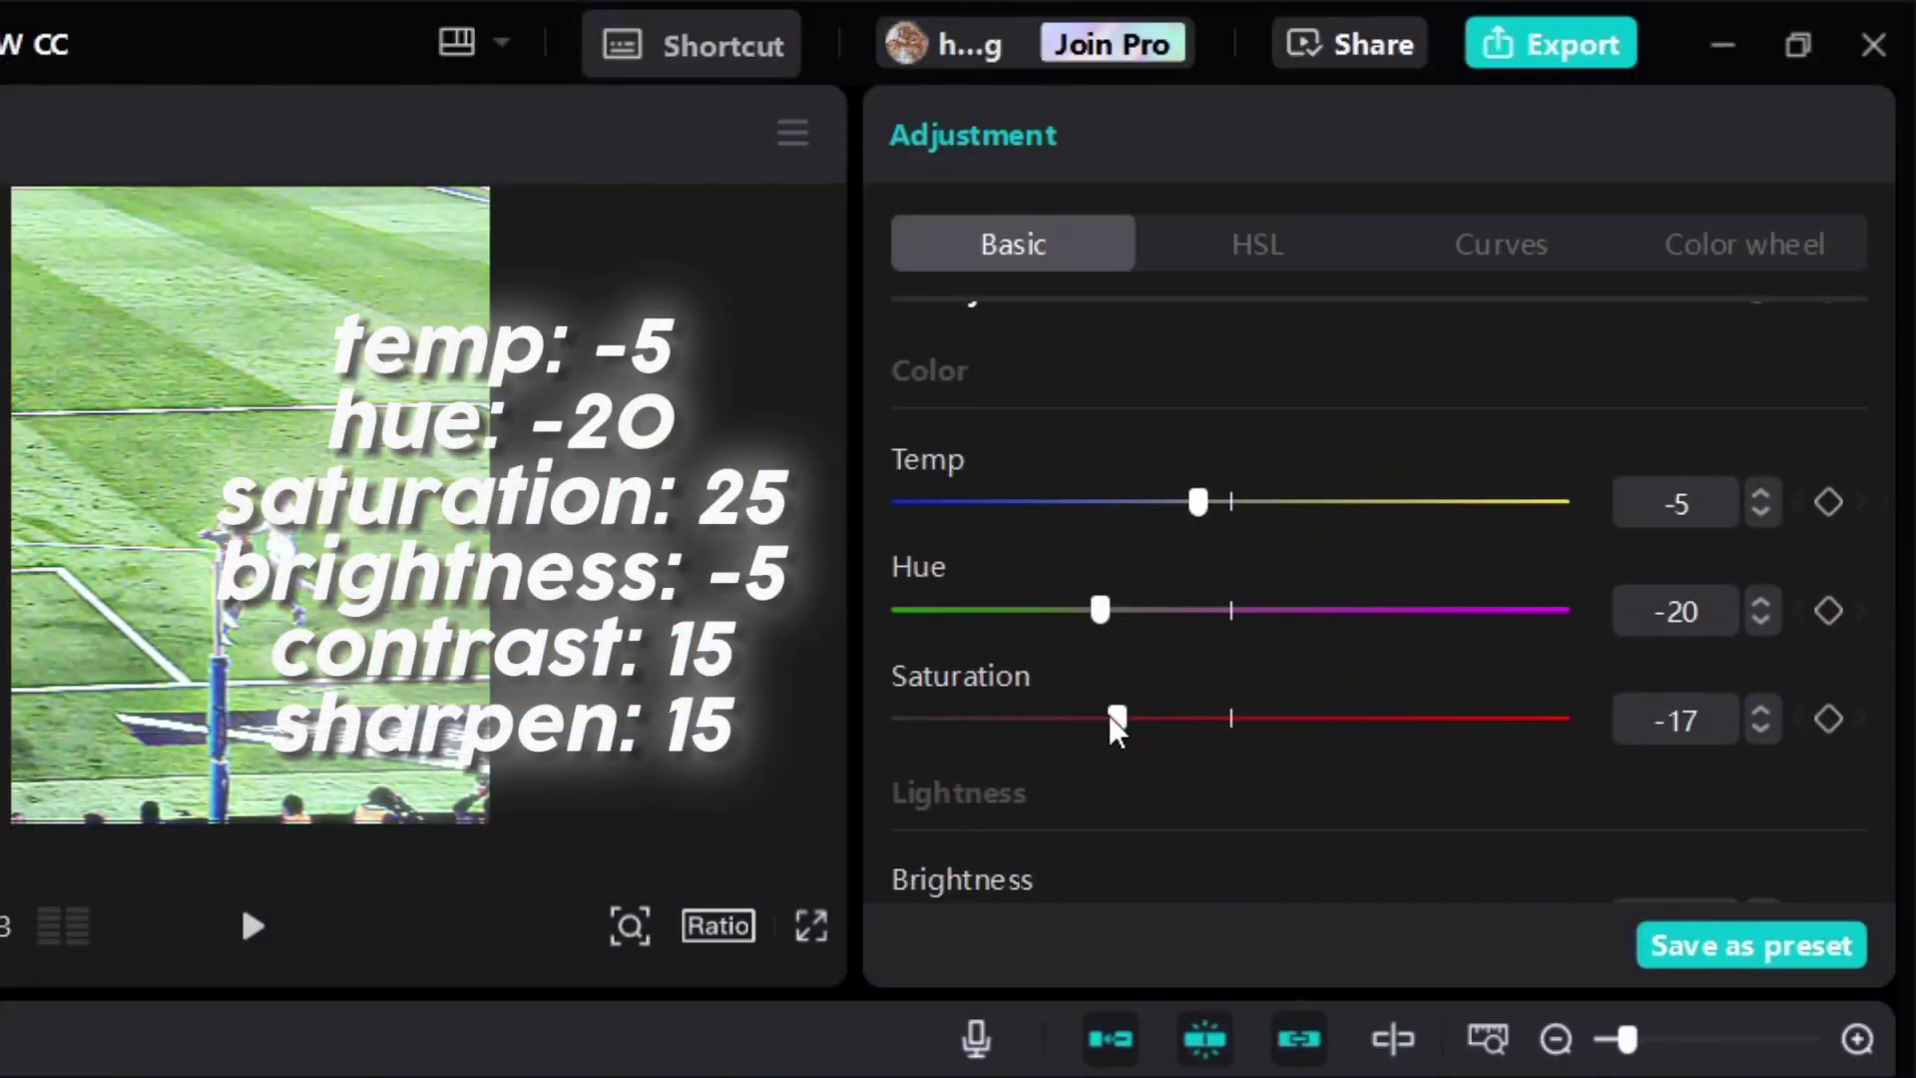
{"action": "left_click_drag", "start_coordinate": [1381, 699], "coordinate": [1393, 715]}
{"action": "scroll", "coordinate": [1220, 719], "scroll_direction": "down", "scroll_amount": 2}
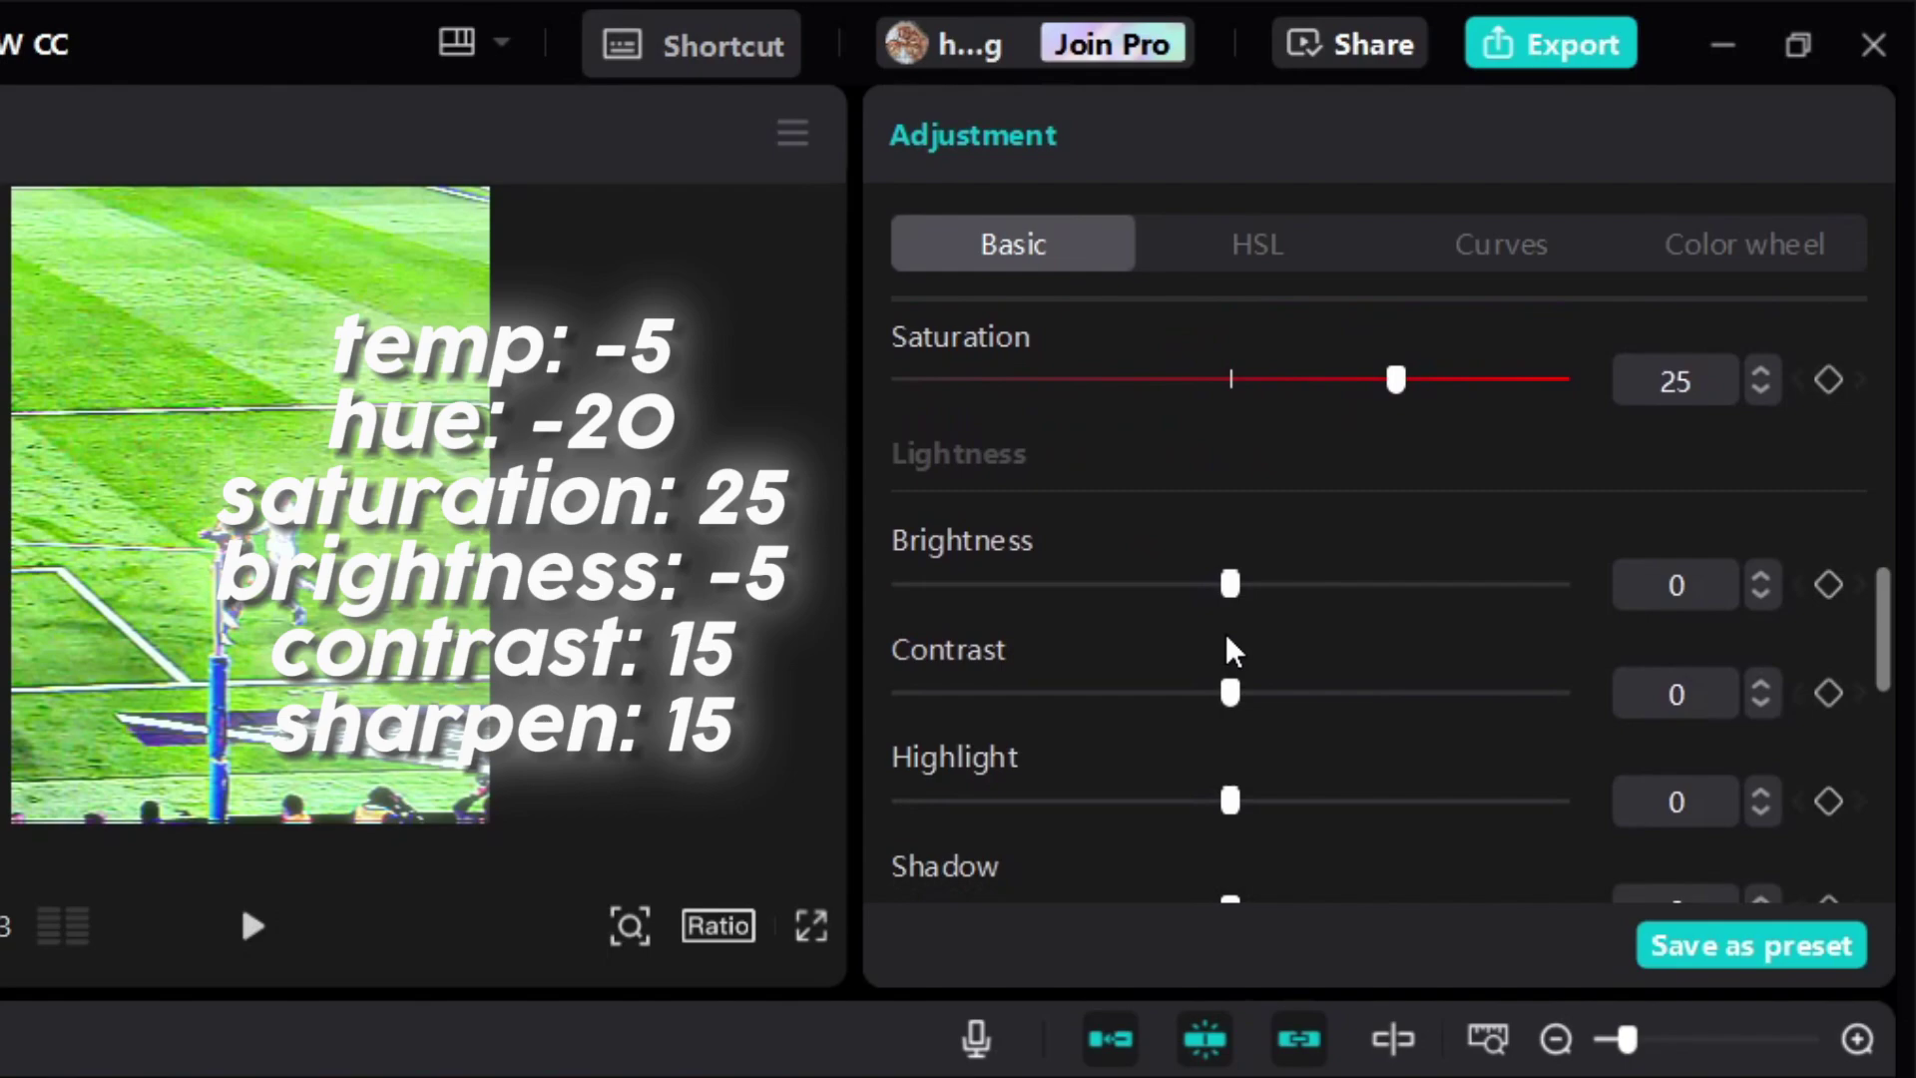
{"action": "left_click_drag", "start_coordinate": [1230, 585], "coordinate": [1194, 584]}
{"action": "left_click_drag", "start_coordinate": [1313, 688], "coordinate": [1330, 696]}
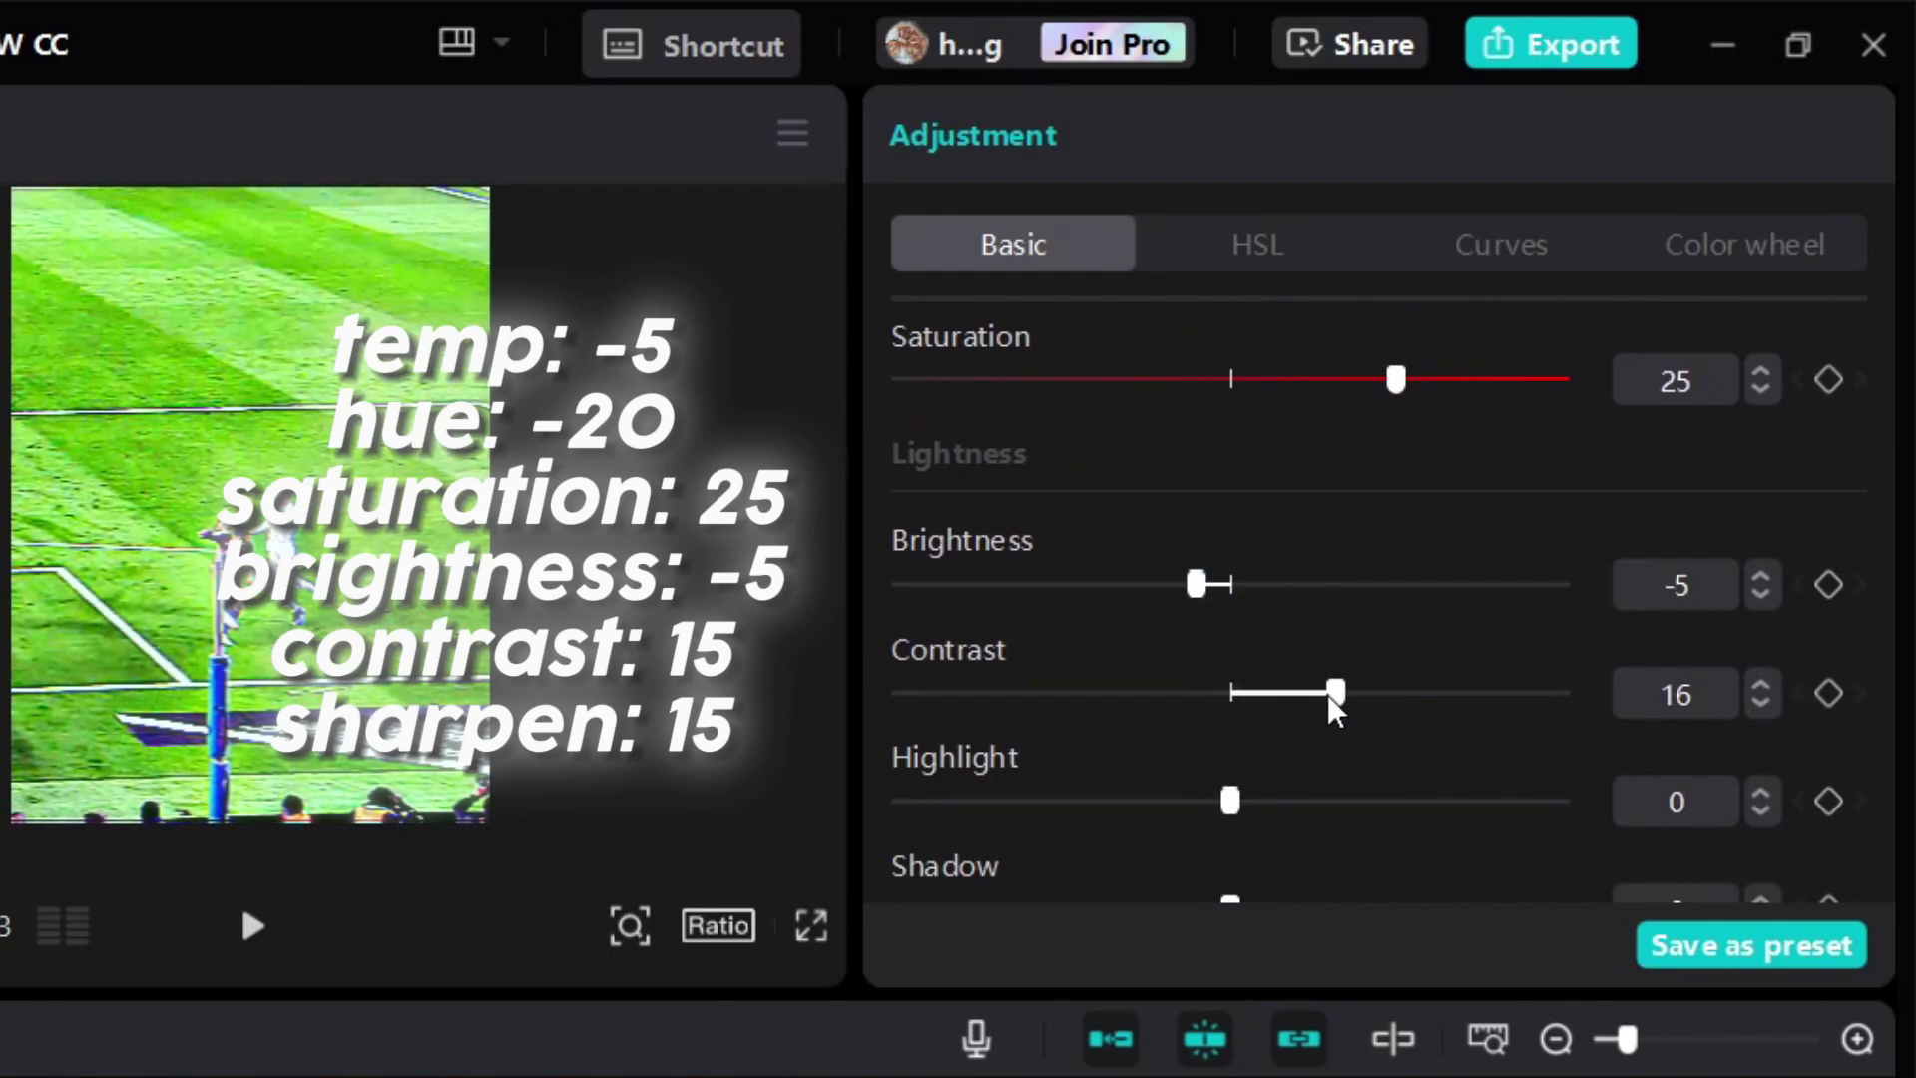
{"action": "scroll", "coordinate": [1073, 740], "scroll_direction": "down", "scroll_amount": 2}
{"action": "scroll", "coordinate": [1074, 739], "scroll_direction": "down", "scroll_amount": 3}
{"action": "left_click_drag", "start_coordinate": [900, 445], "coordinate": [973, 477]}
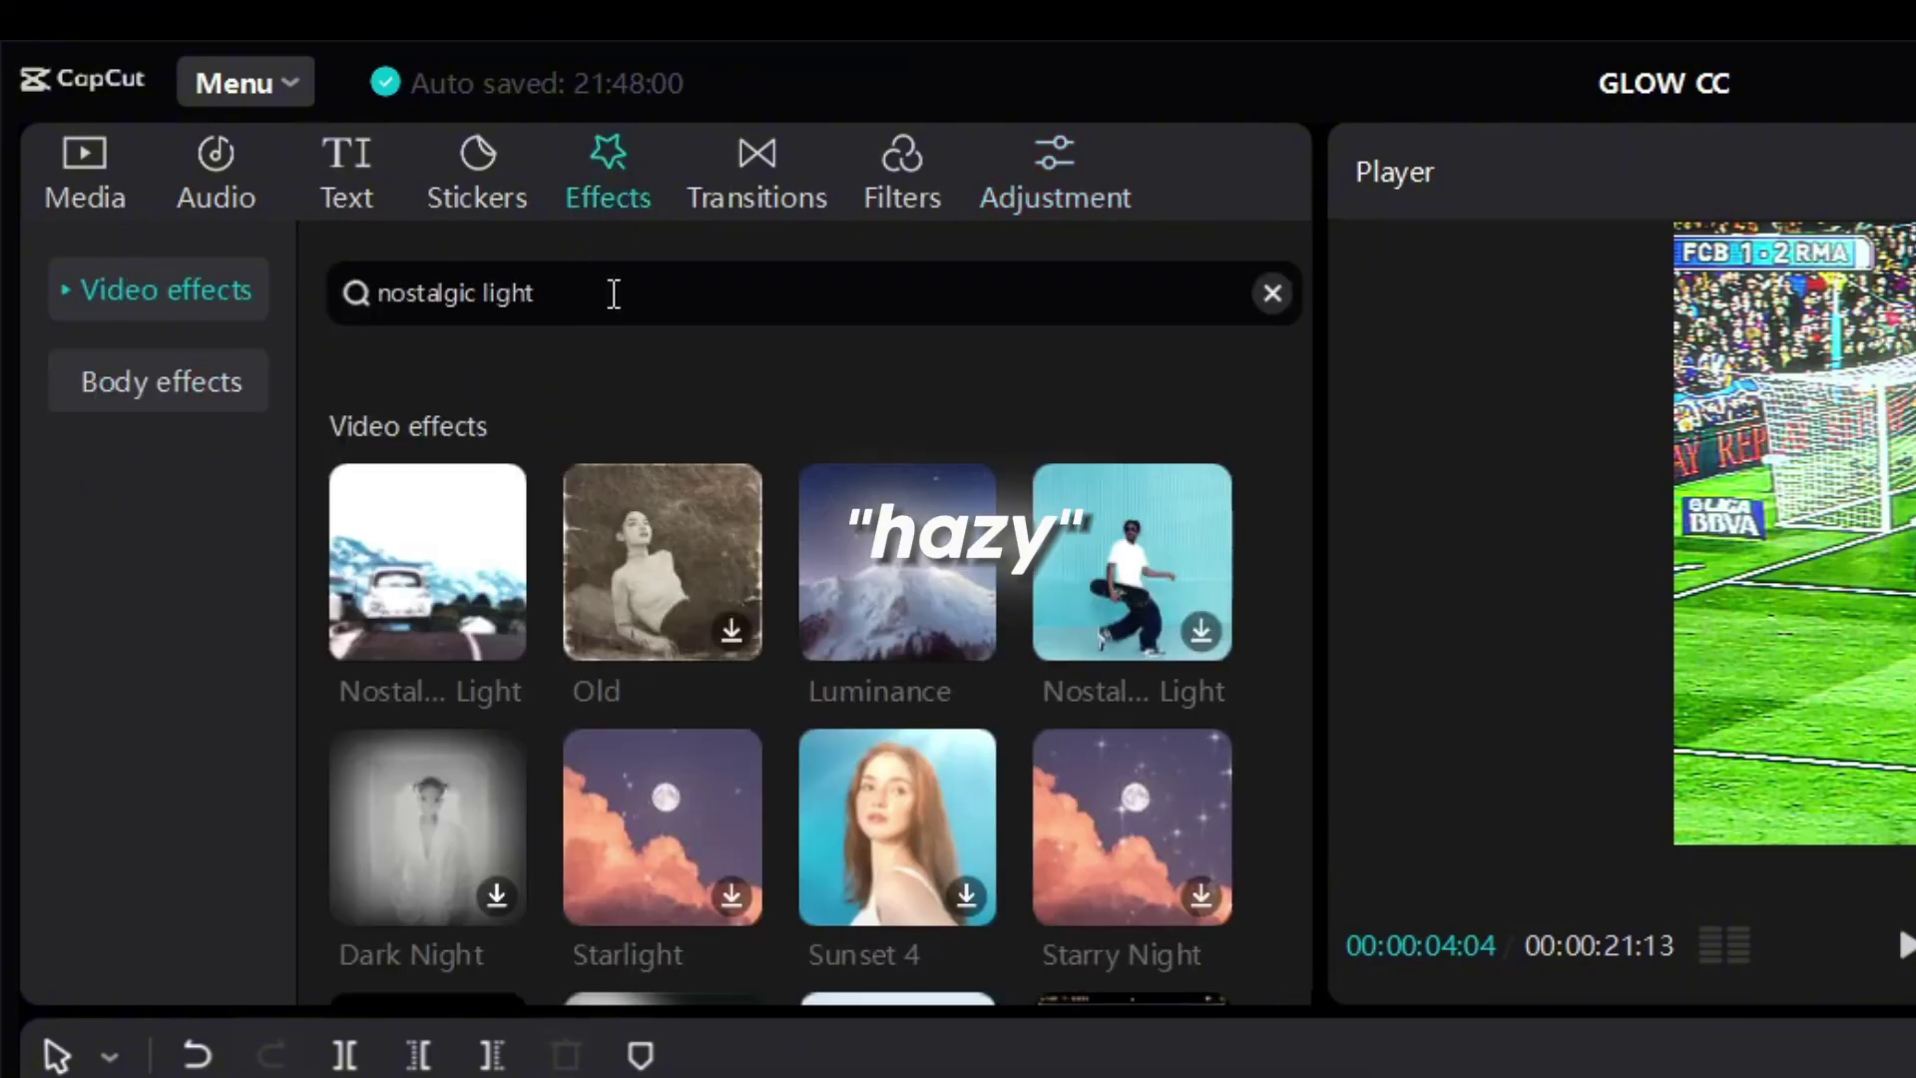
Add a Hazy effect spanning the full clip with blur 8.
{"action": "triple_click", "coordinate": [613, 294]}
{"action": "type", "text": "hazy"}
{"action": "key", "text": "Return"}
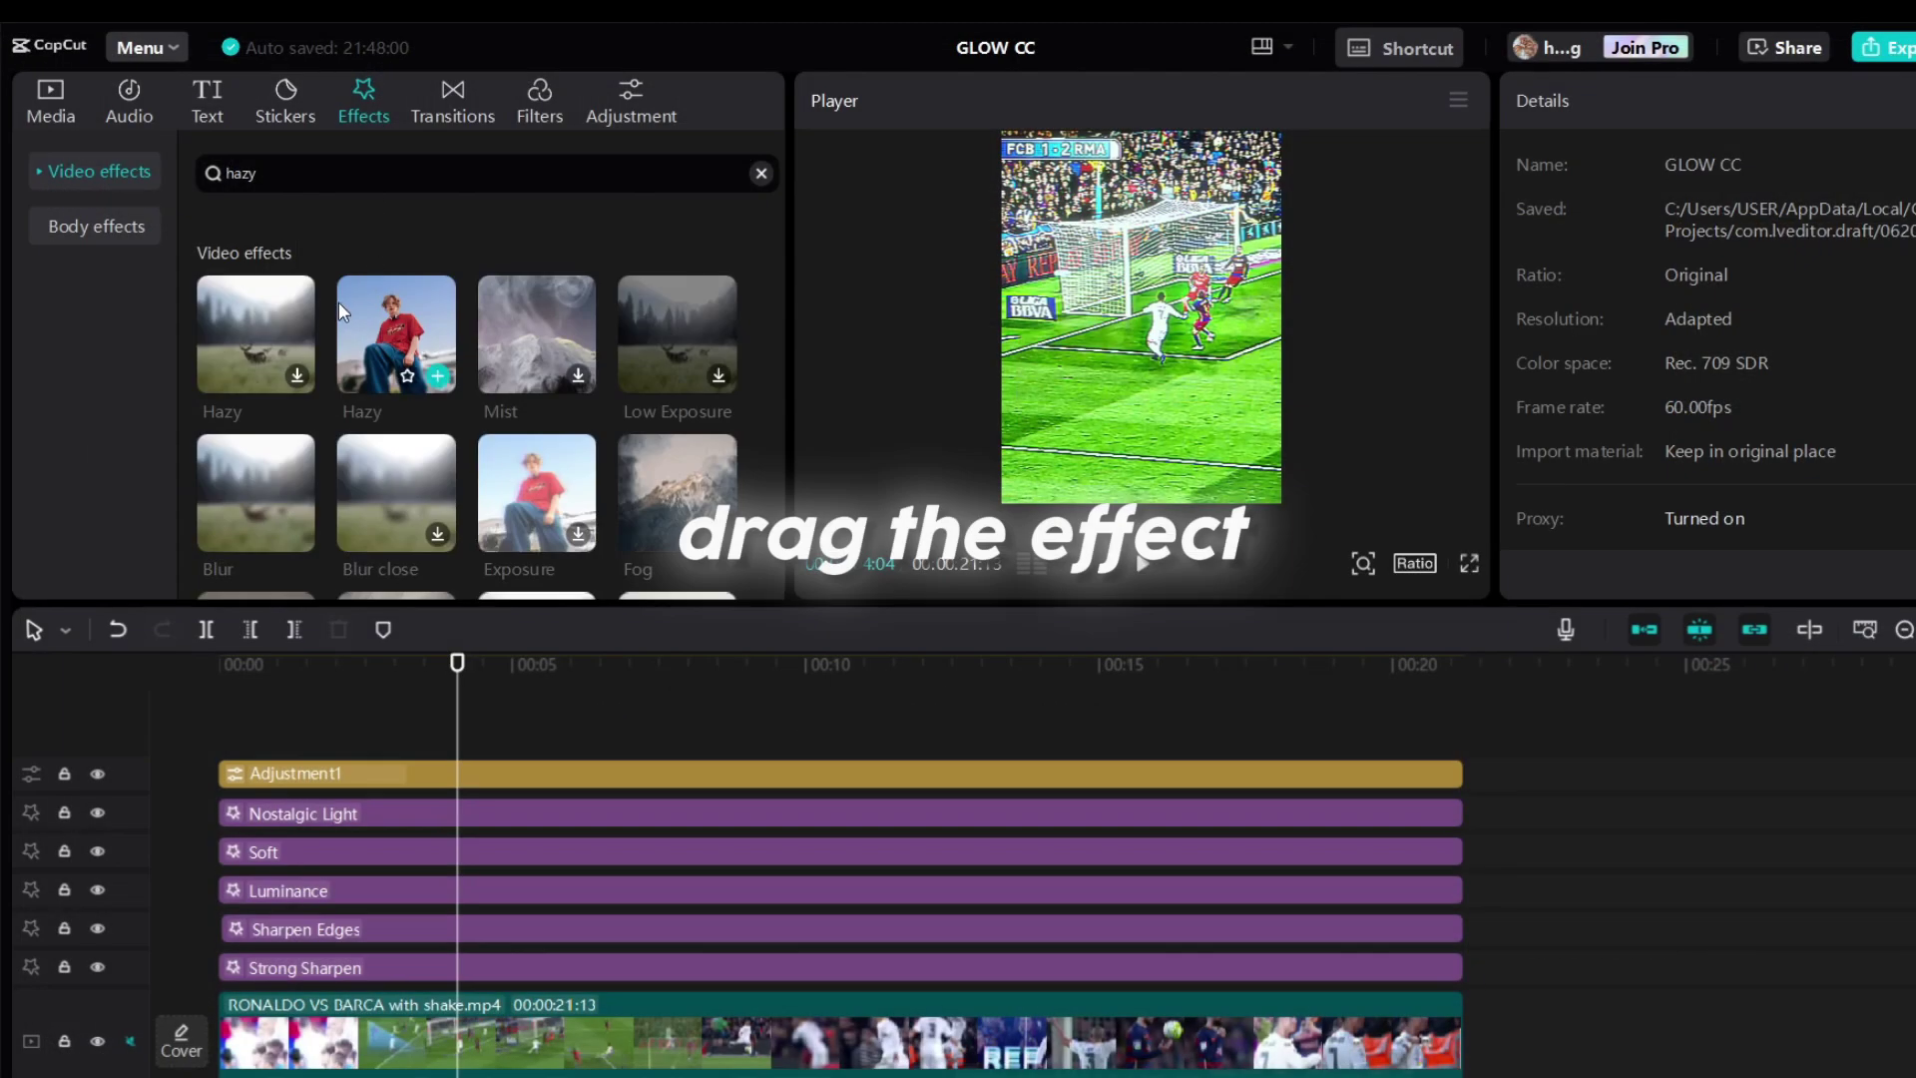
{"action": "mouse_move", "coordinate": [539, 338]}
{"action": "left_mouse_down"}
{"action": "mouse_move", "coordinate": [403, 727]}
{"action": "mouse_move", "coordinate": [216, 775]}
{"action": "left_mouse_up"}
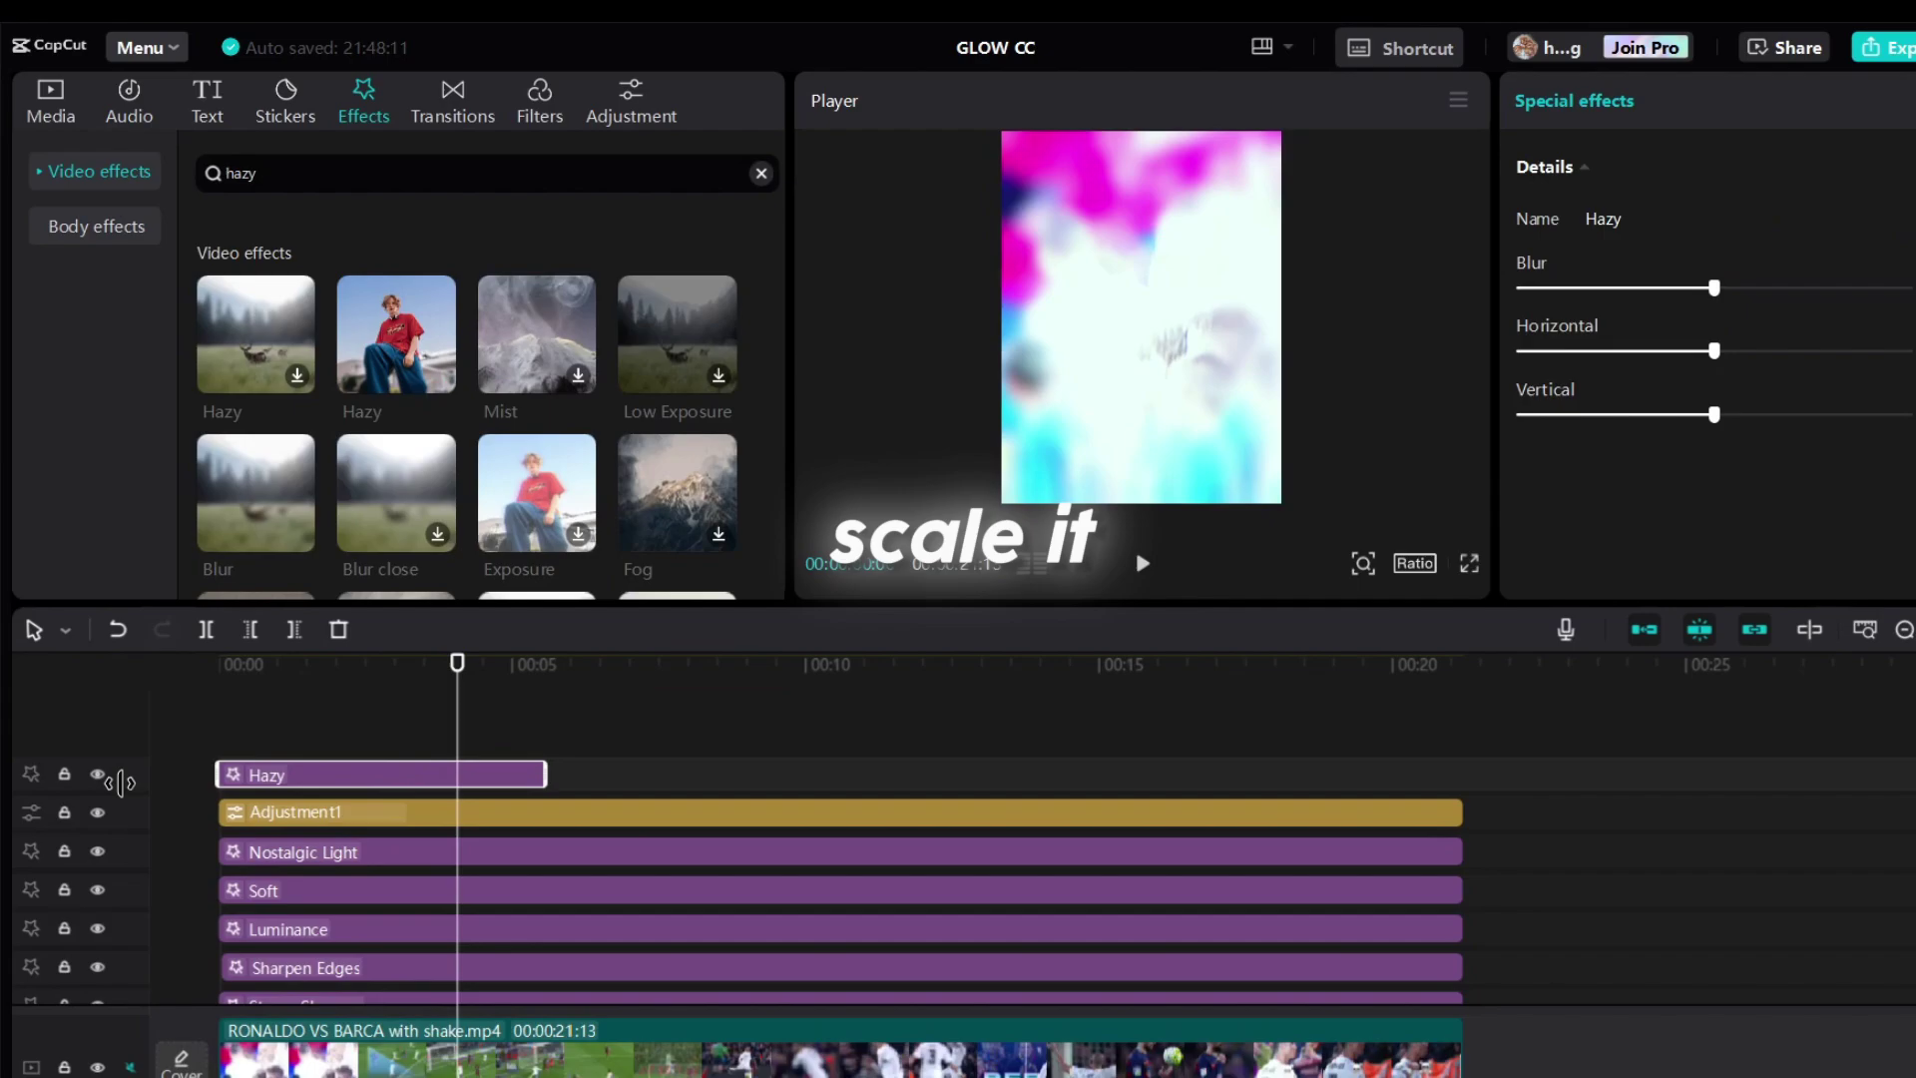
{"action": "left_click_drag", "start_coordinate": [627, 773], "coordinate": [1465, 772]}
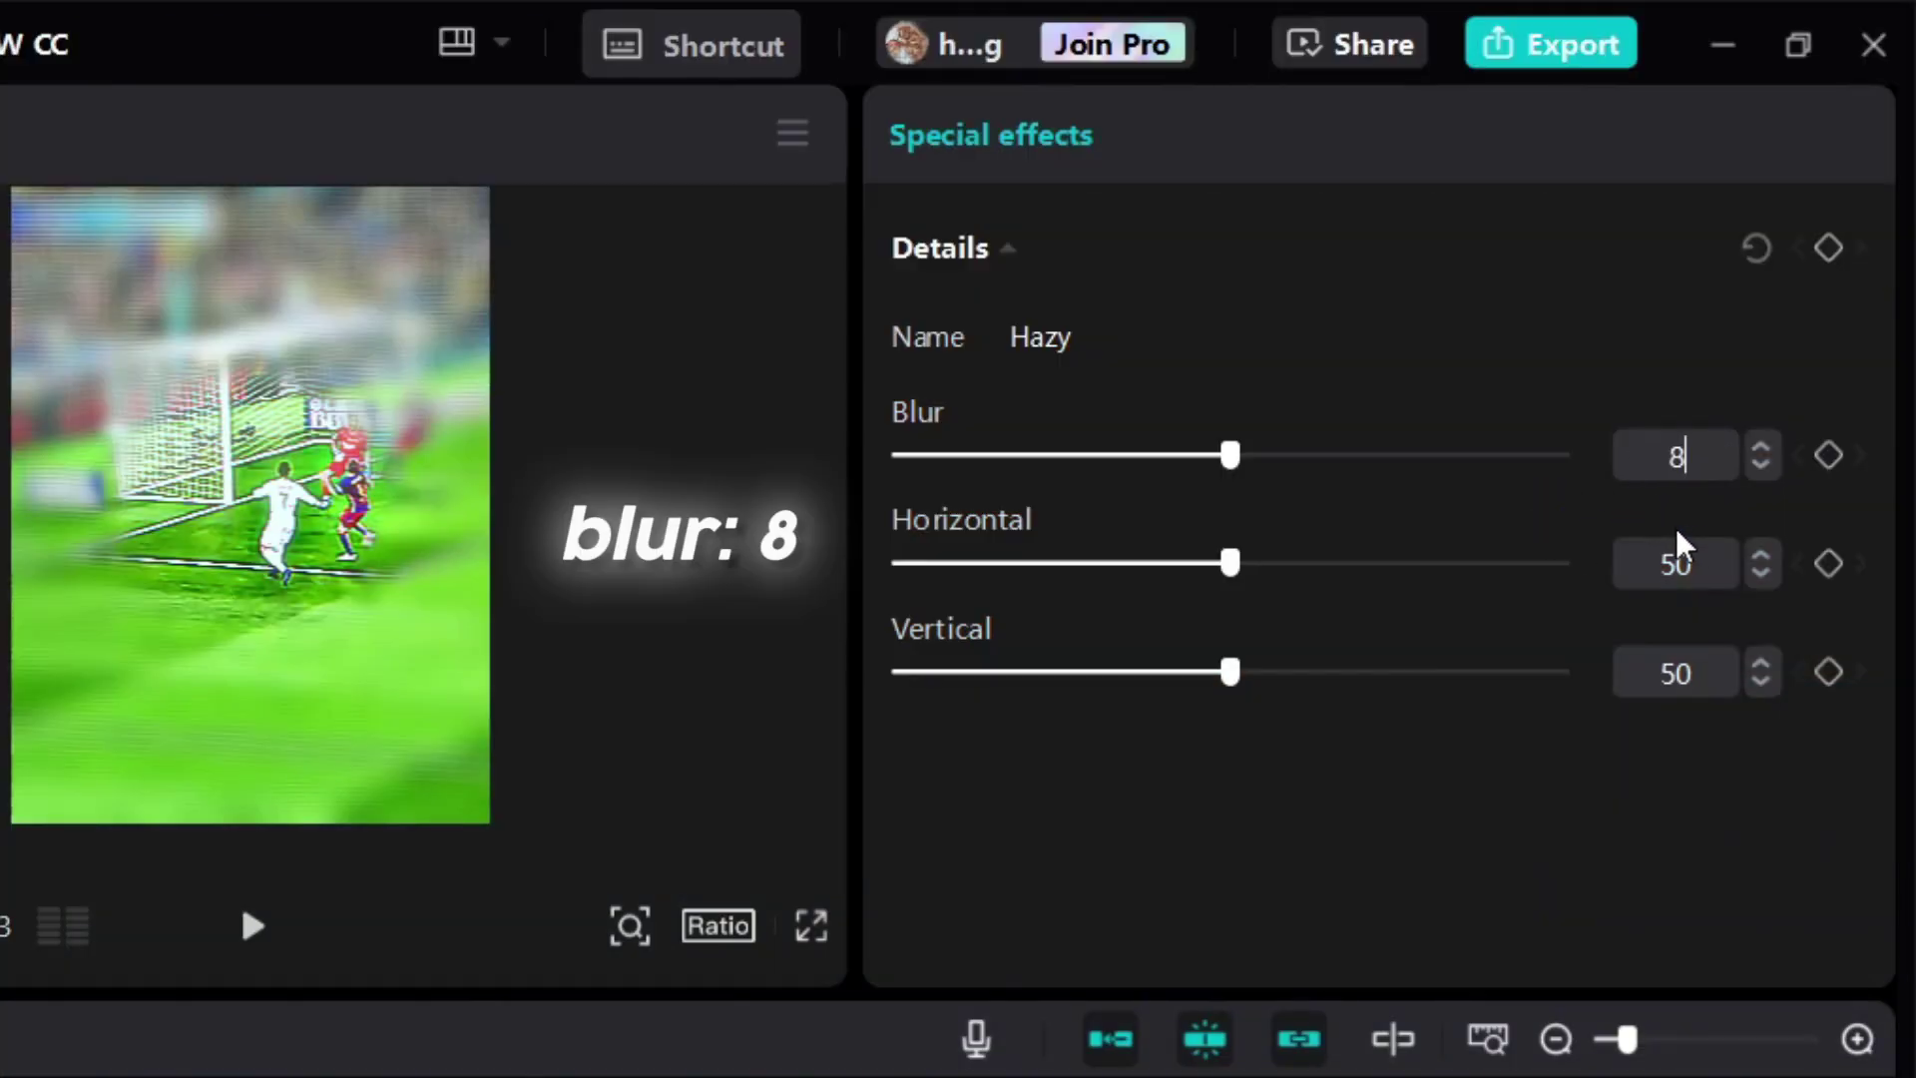
{"action": "type", "text": "8"}
{"action": "key", "text": "Tab"}
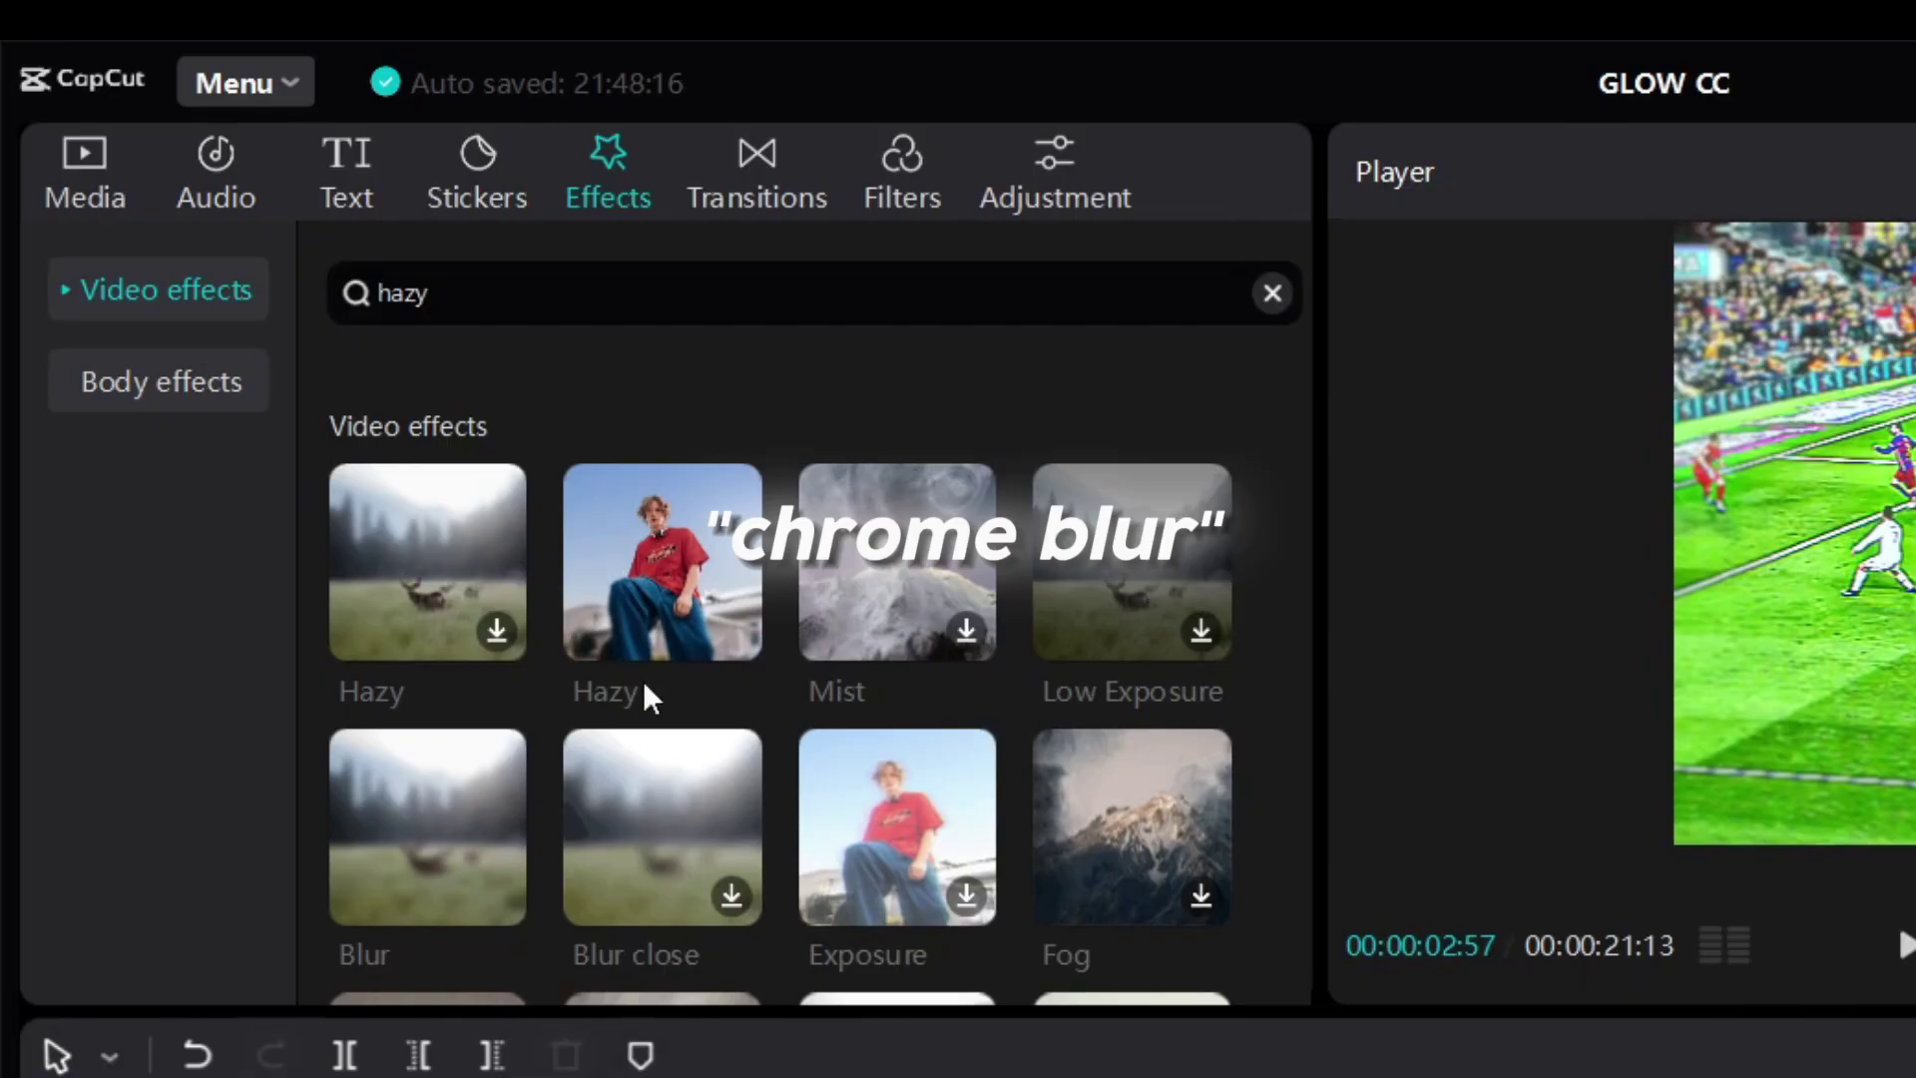
Add Chrome Blur across the whole clip with blur 5 and preview the result.
{"action": "left_click", "coordinate": [577, 279]}
{"action": "type", "text": "chrome"}
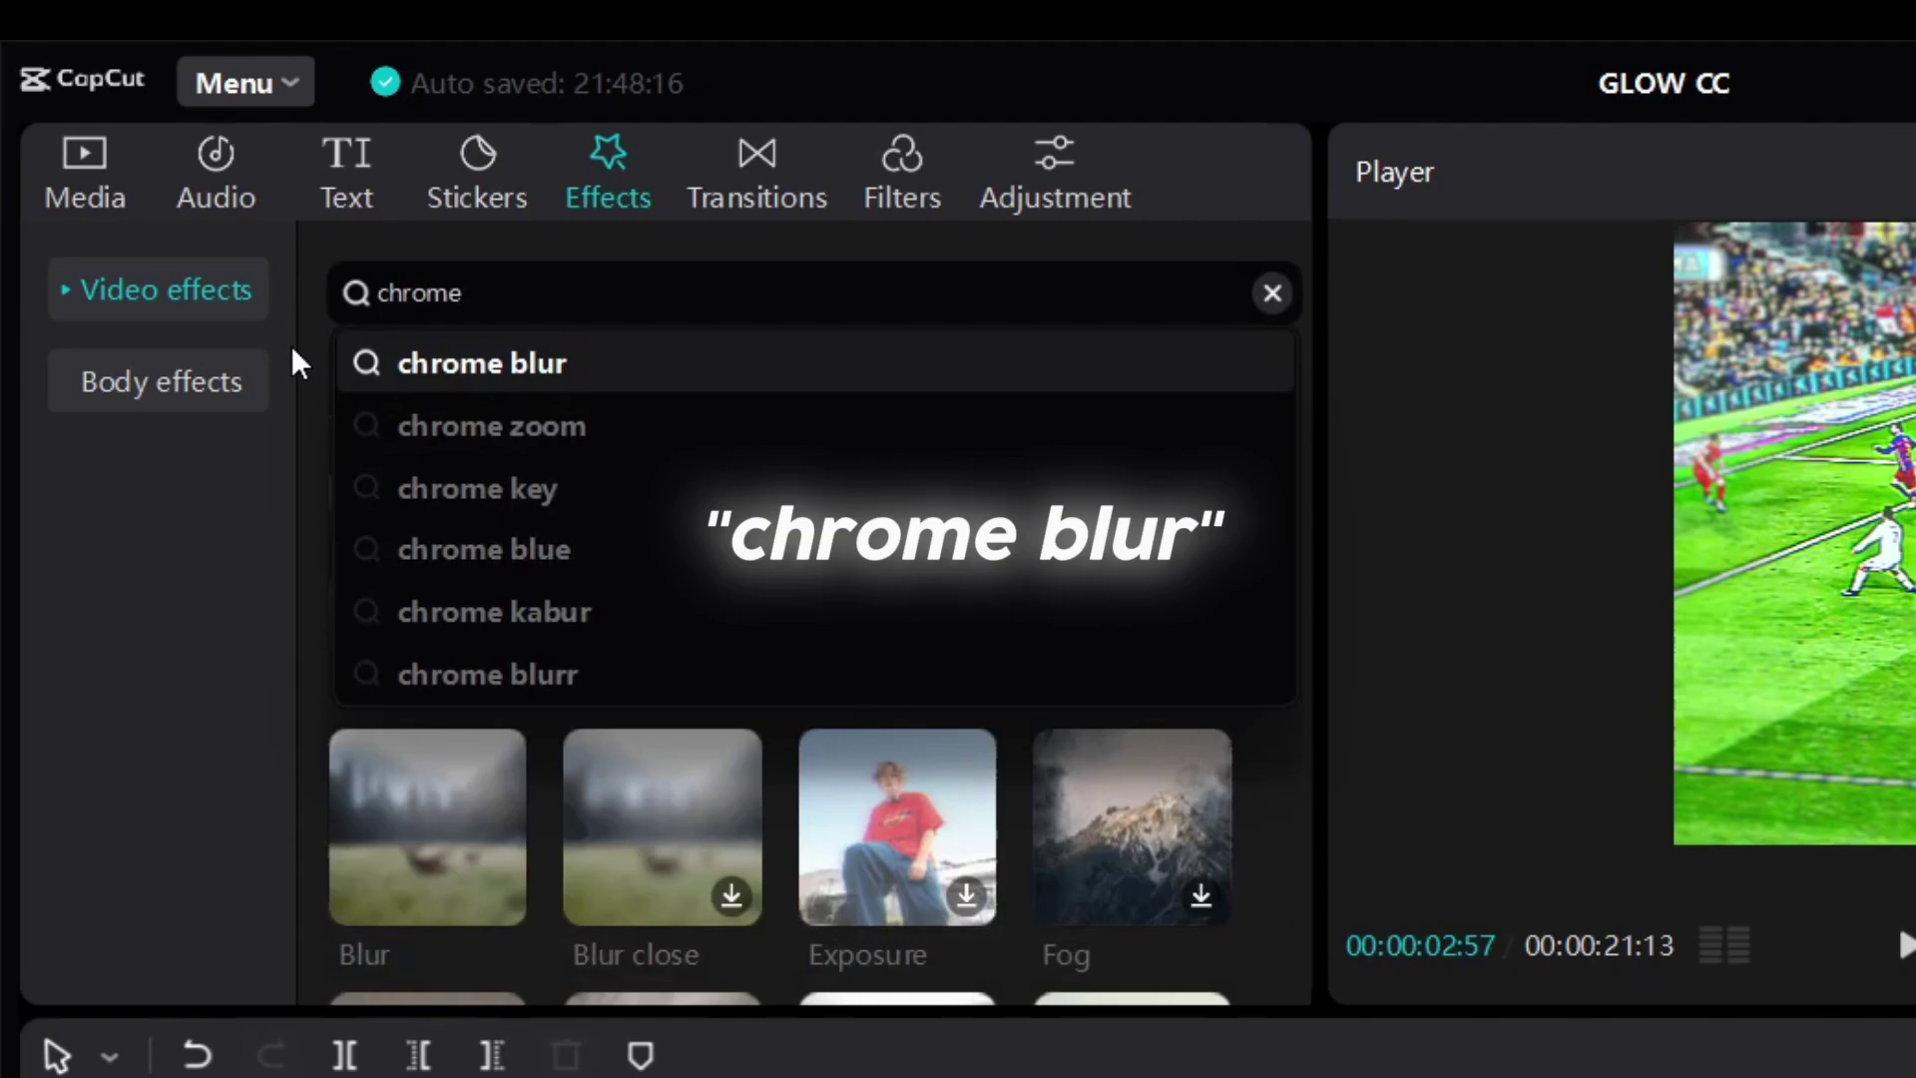
{"action": "type", "text": " blur"}
{"action": "key", "text": "Return"}
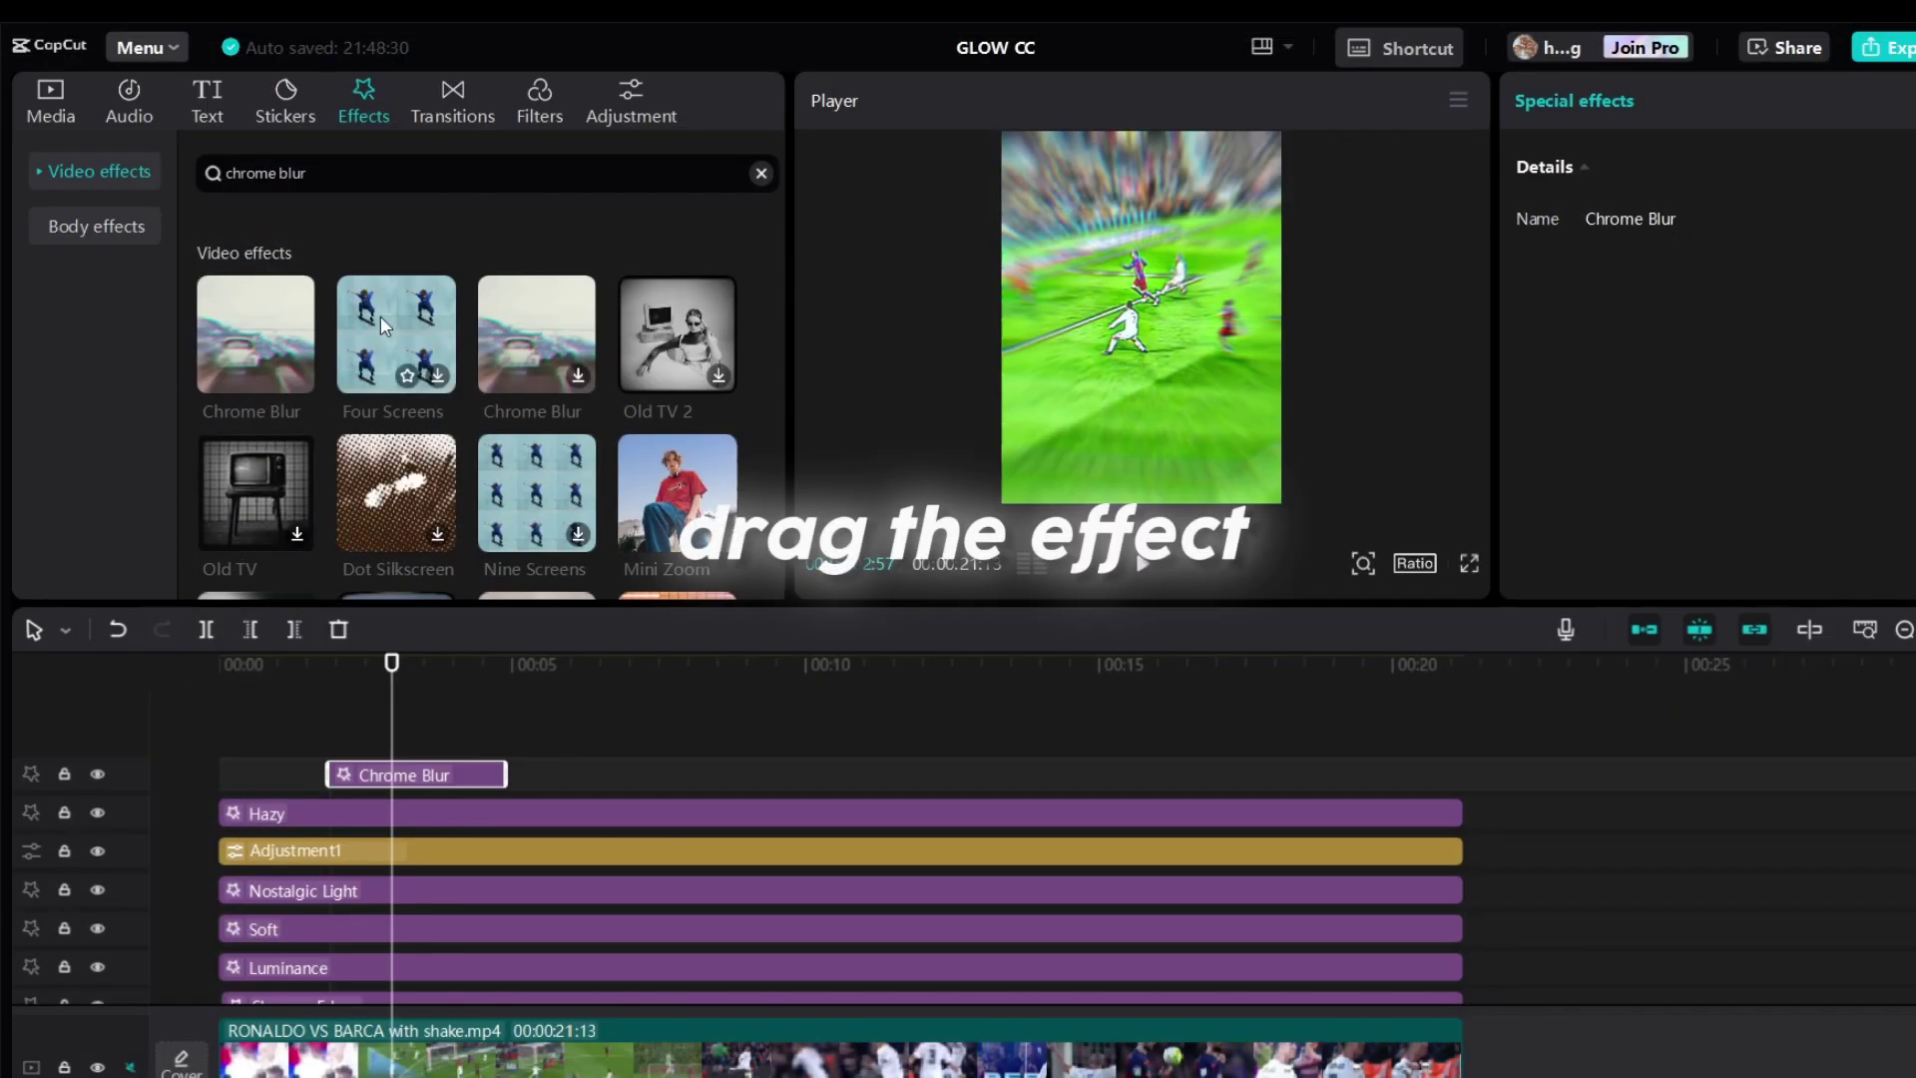
{"action": "left_click_drag", "start_coordinate": [537, 337], "coordinate": [580, 352]}
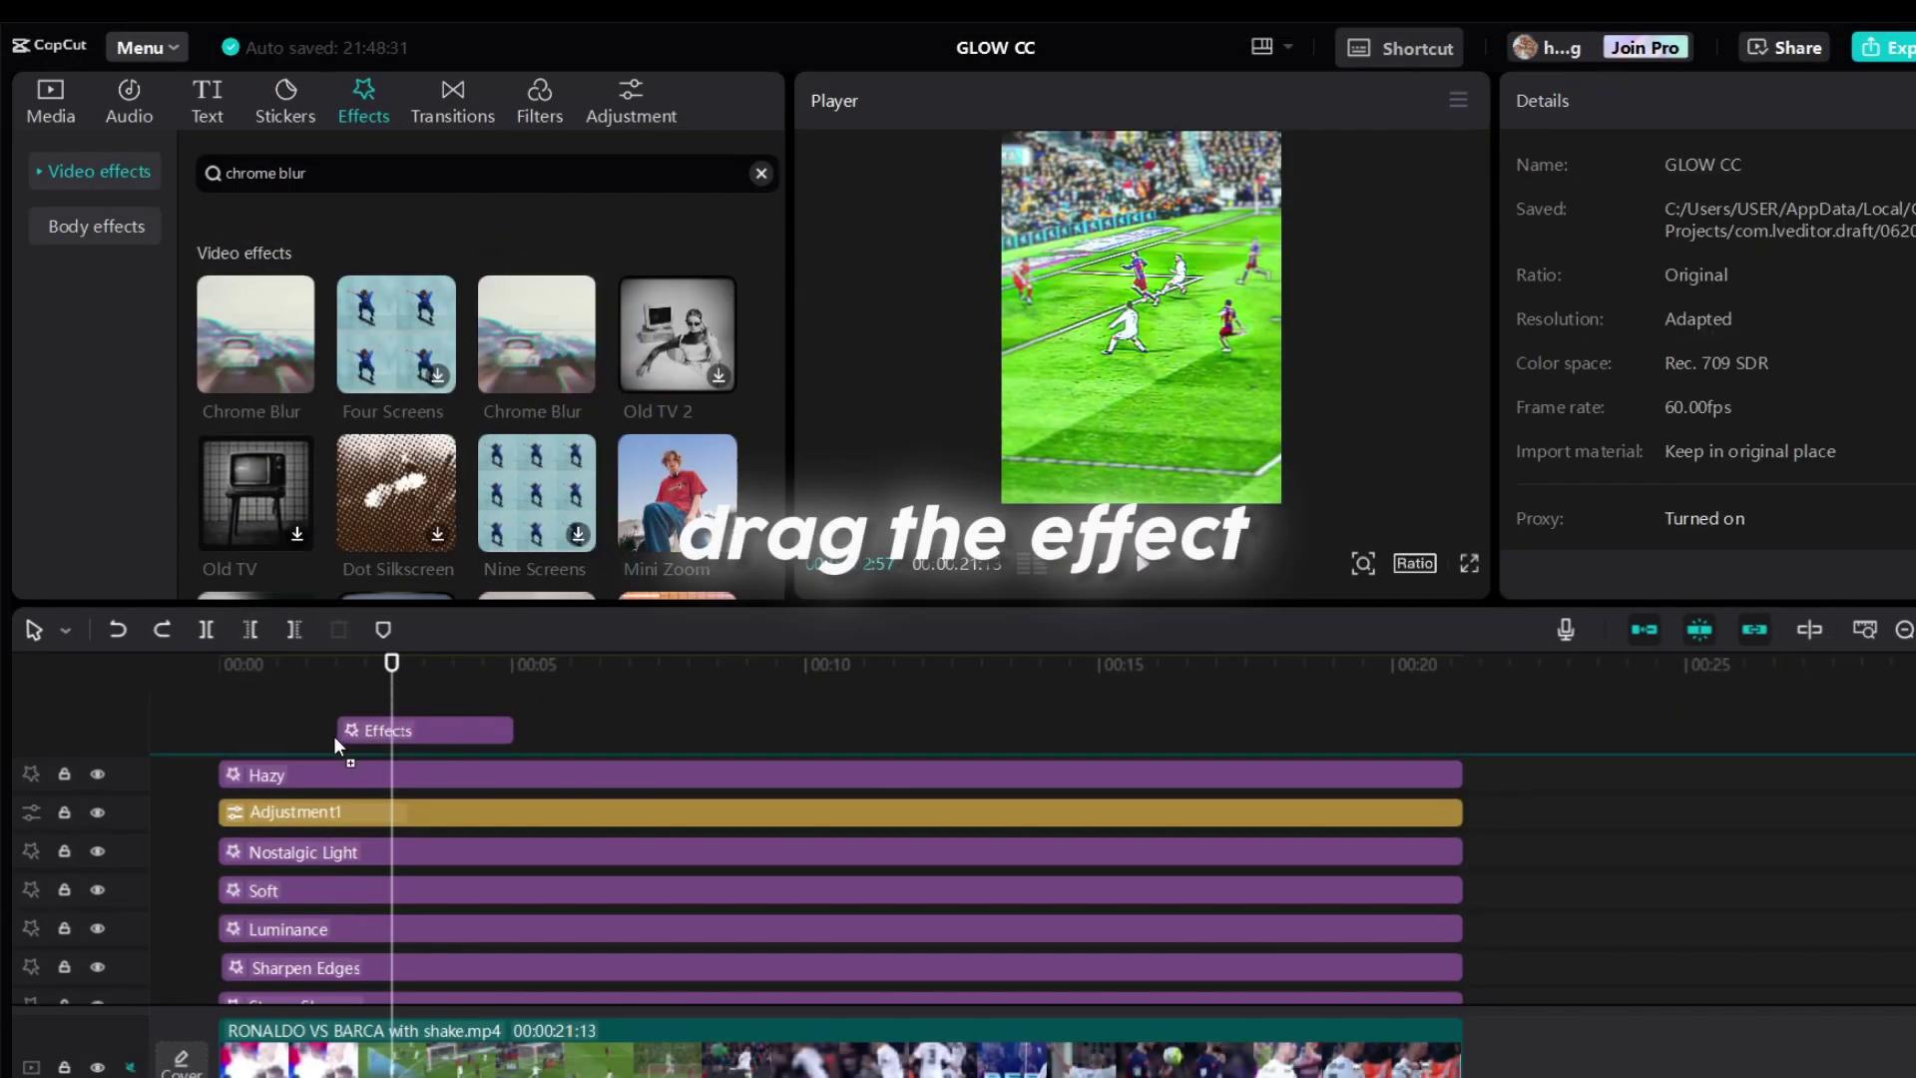
{"action": "left_click_drag", "start_coordinate": [337, 745], "coordinate": [336, 767]}
{"action": "left_click_drag", "start_coordinate": [511, 775], "coordinate": [1463, 772]}
{"action": "left_click_drag", "start_coordinate": [329, 774], "coordinate": [218, 776]}
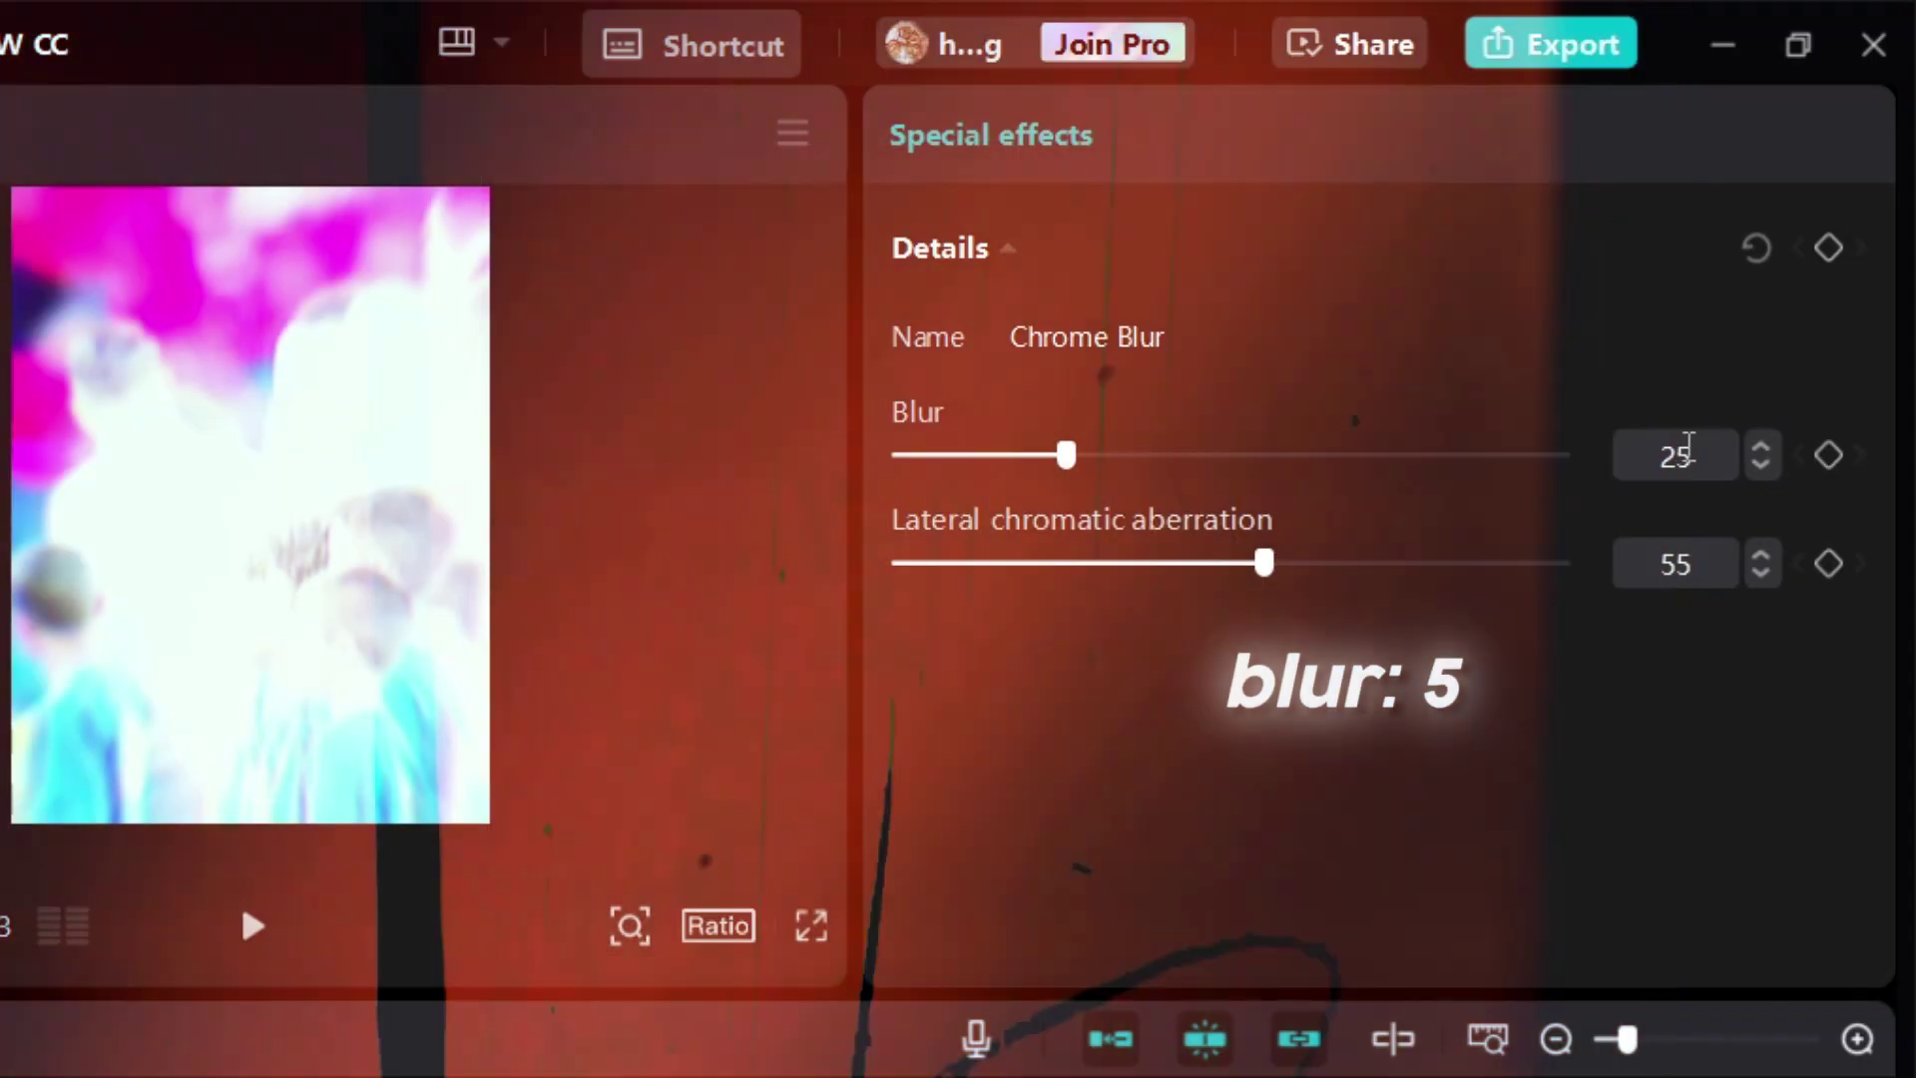
{"action": "left_click", "coordinate": [1677, 455]}
{"action": "type", "text": "5"}
{"action": "key", "text": "Tab"}
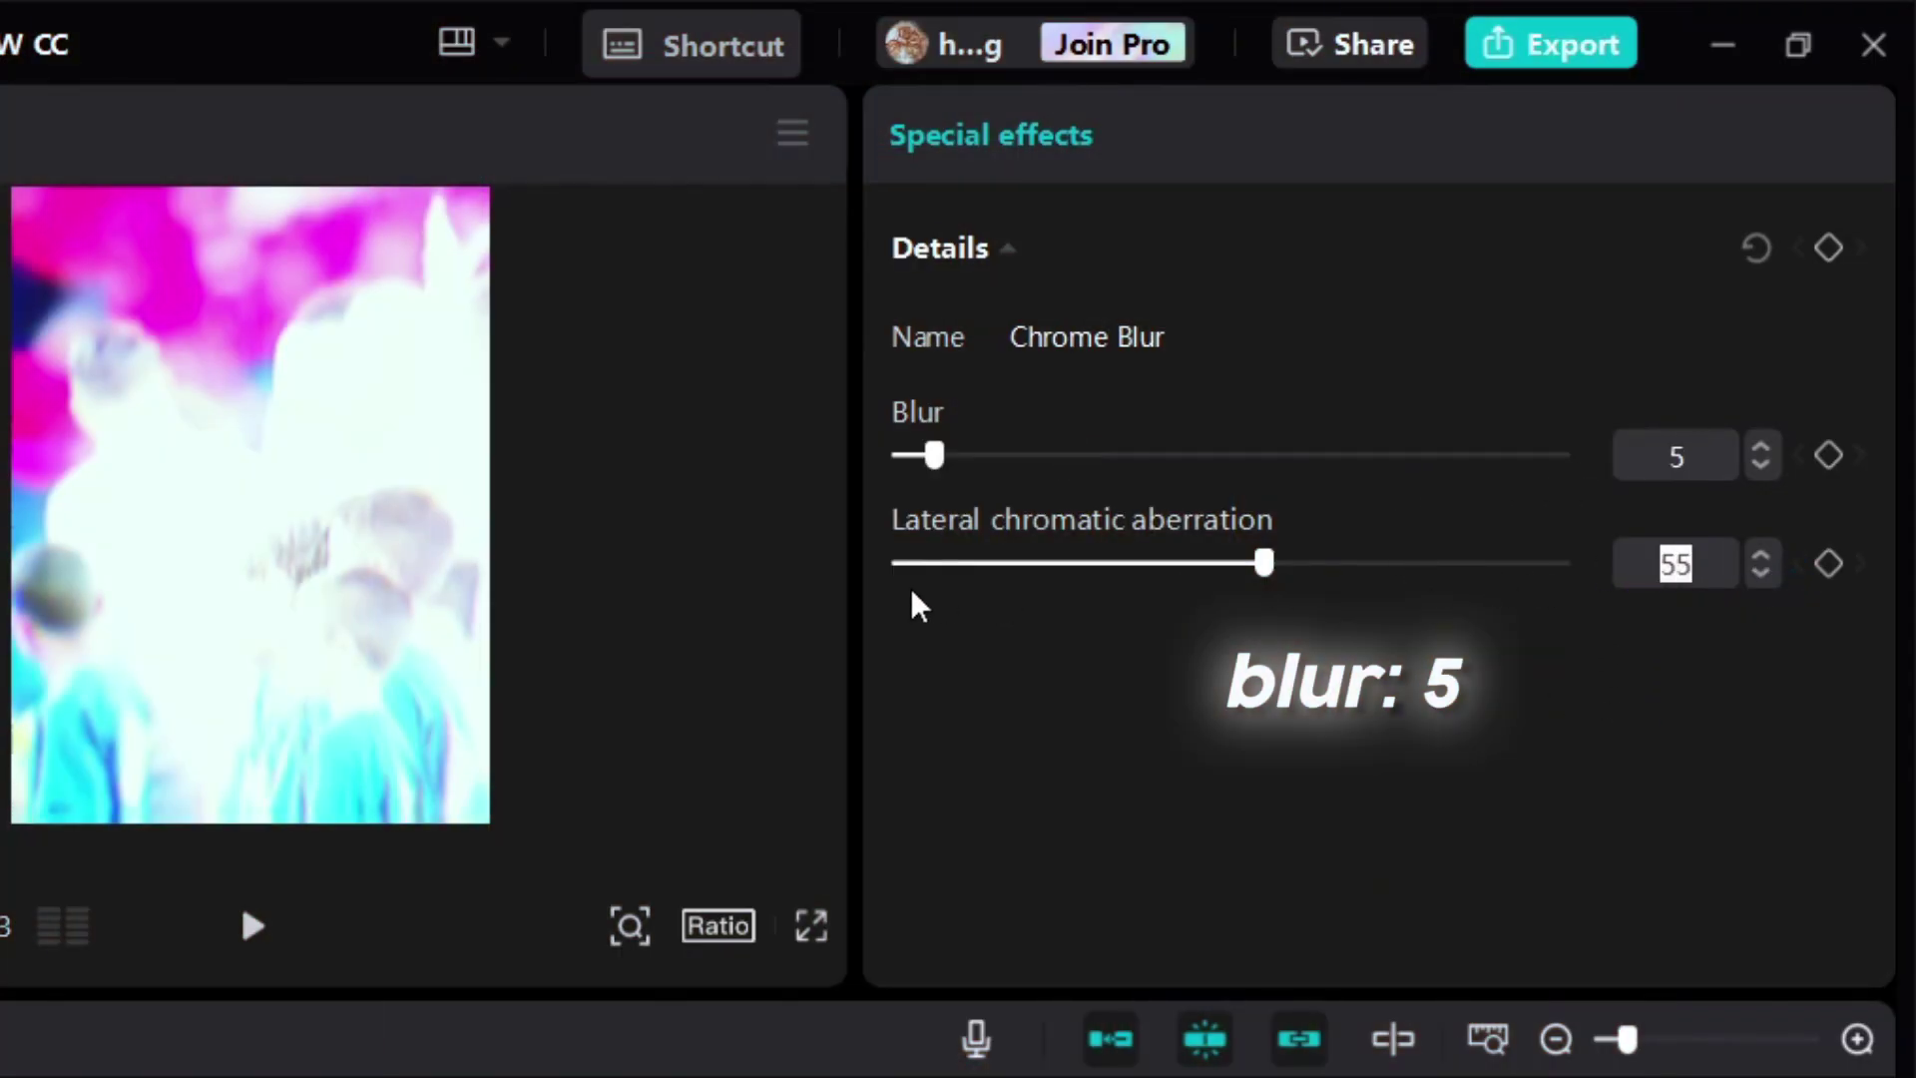
{"action": "key", "text": "space"}
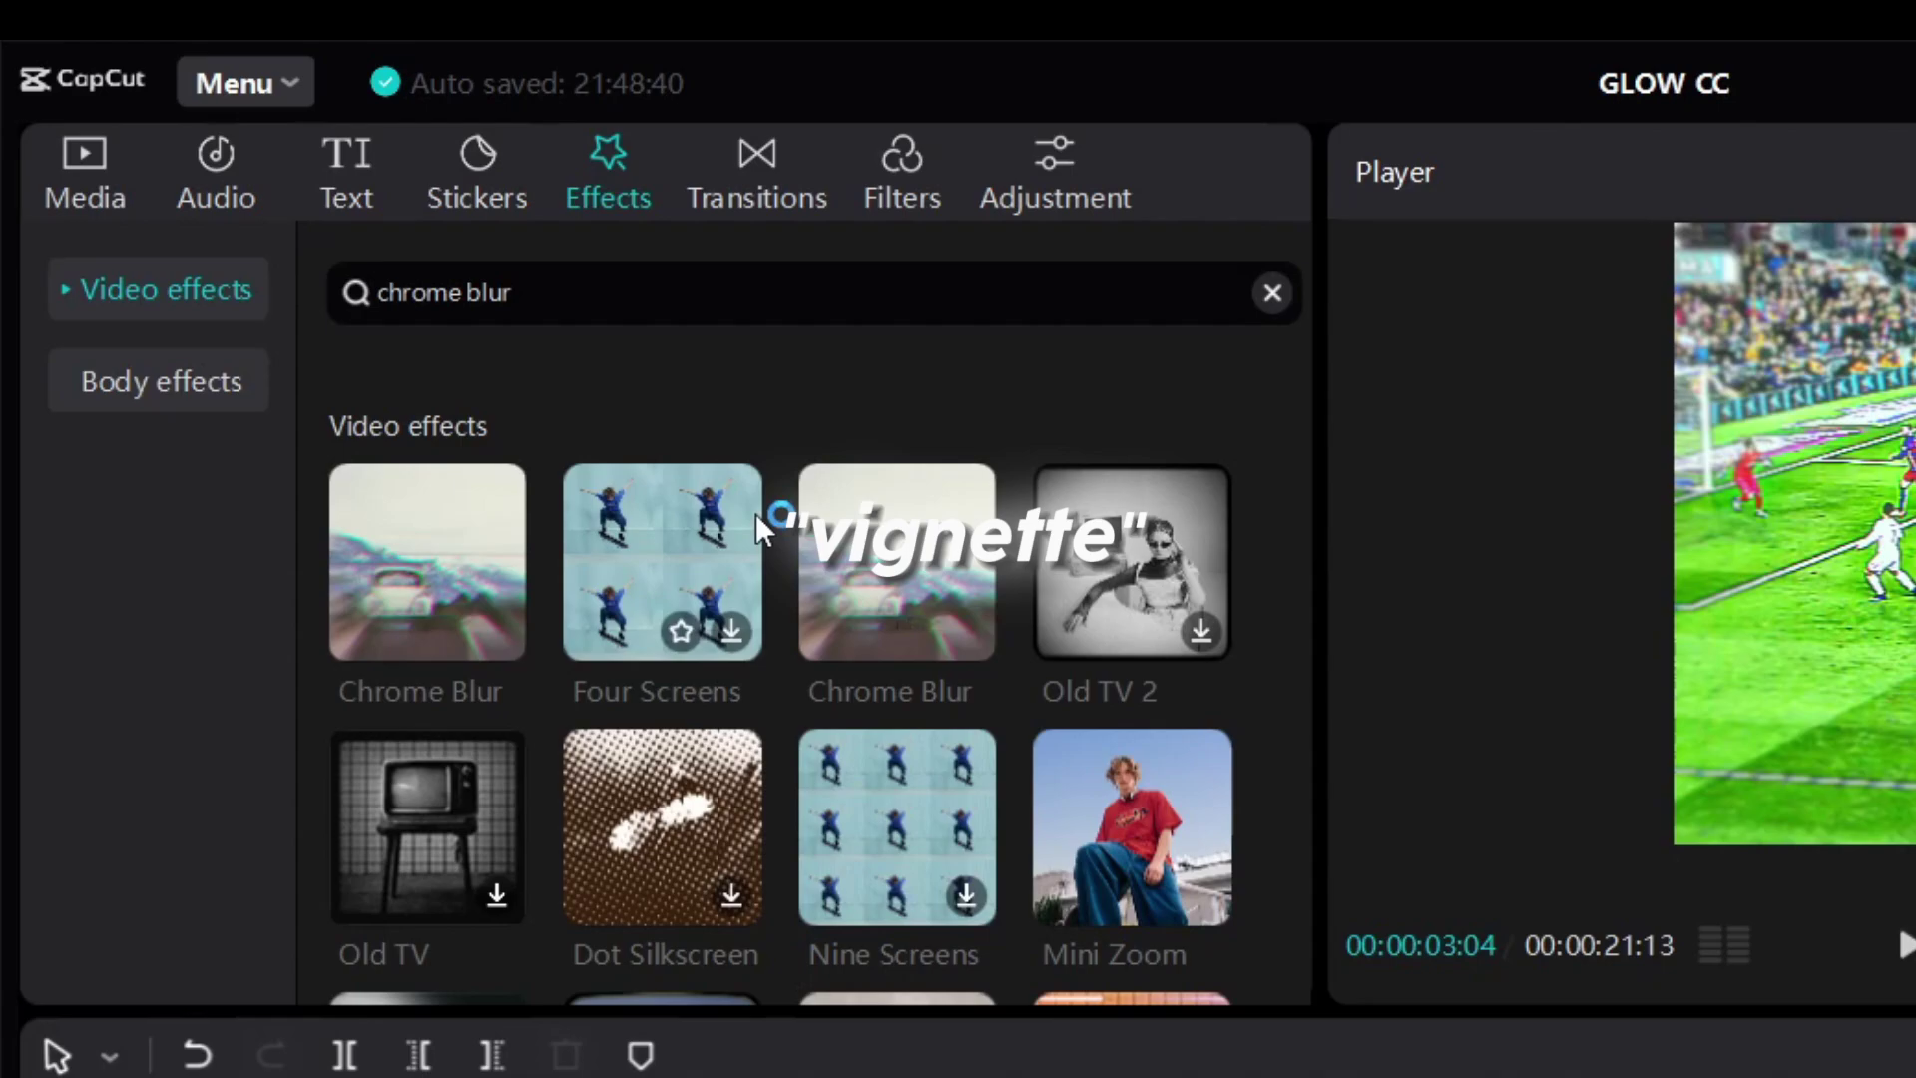
Add a Vignette effect spanning the whole clip with texture 40.
{"action": "left_click", "coordinate": [695, 287]}
{"action": "type", "text": "vig"}
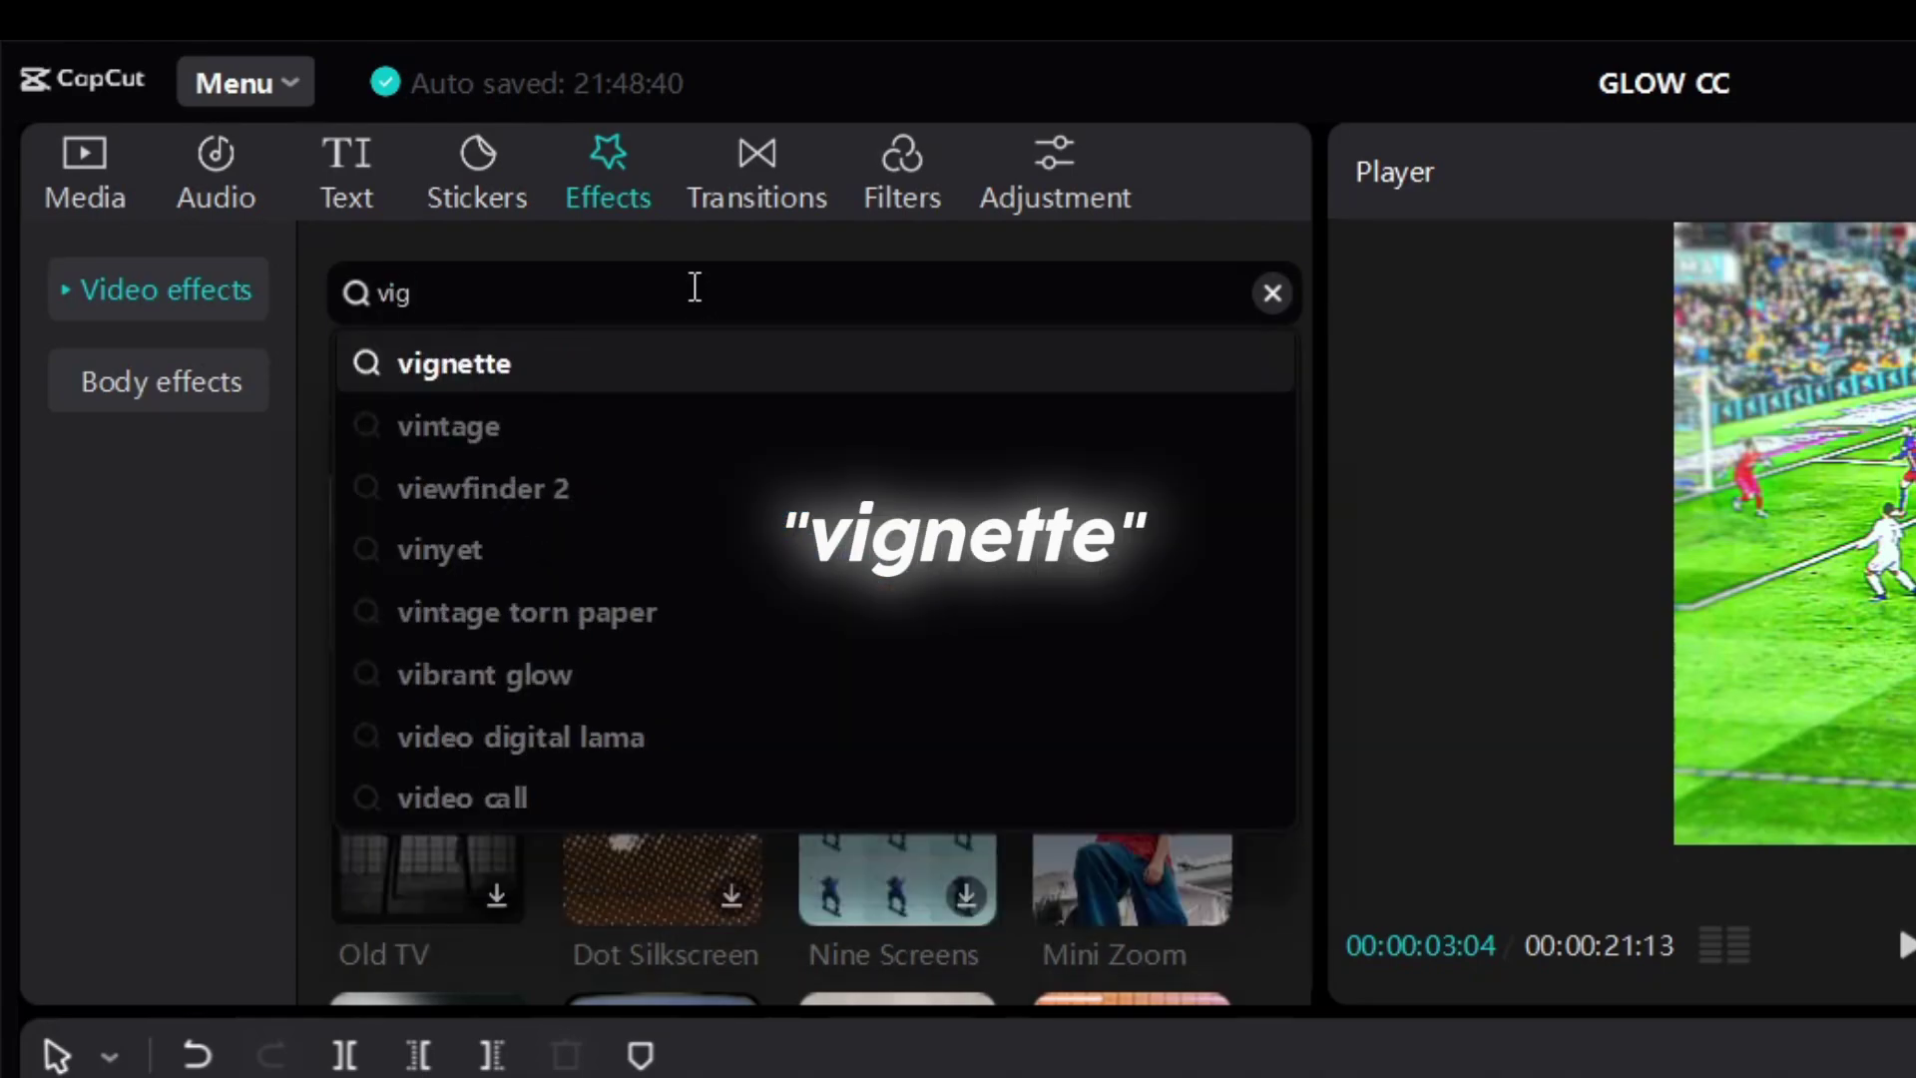
{"action": "type", "text": "nette"}
{"action": "key", "text": "Return"}
{"action": "mouse_move", "coordinate": [381, 322]}
{"action": "left_mouse_down"}
{"action": "mouse_move", "coordinate": [281, 703]}
{"action": "mouse_move", "coordinate": [217, 743]}
{"action": "left_mouse_up"}
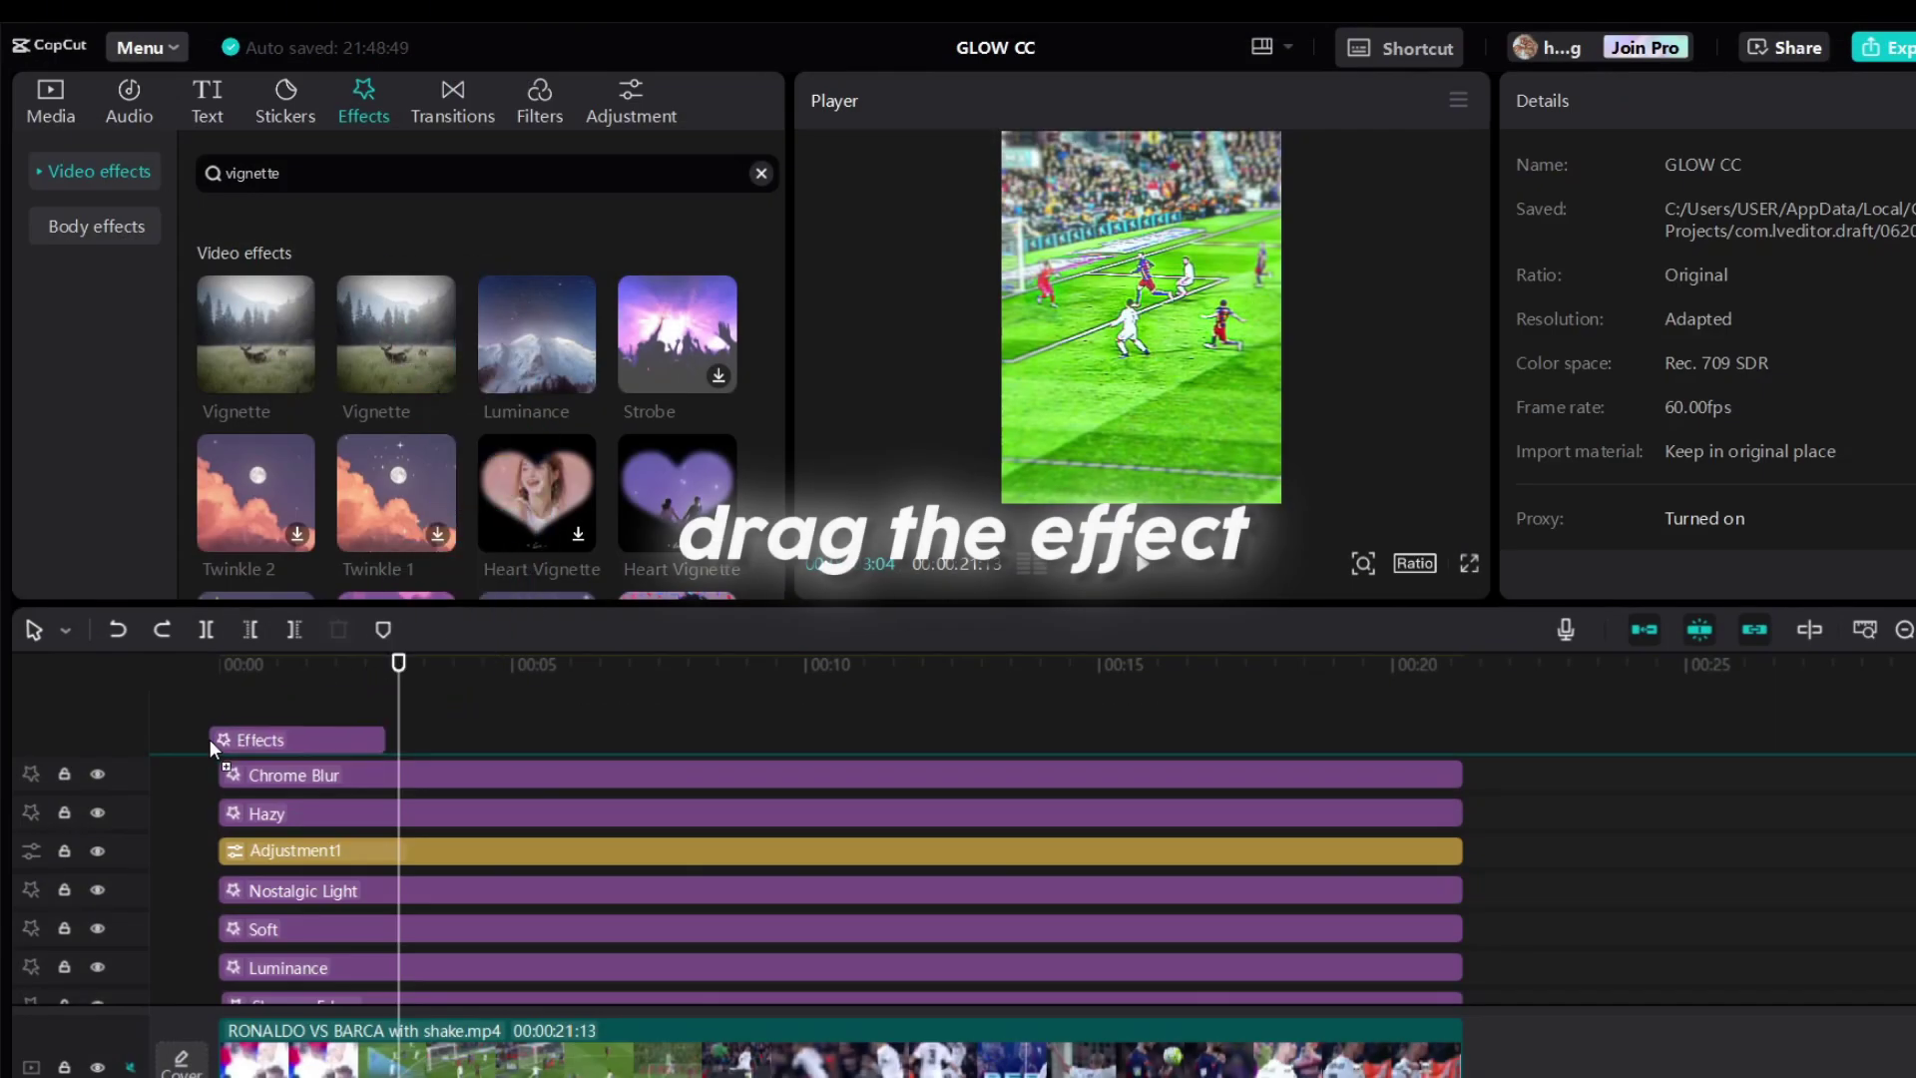
{"action": "left_click_drag", "start_coordinate": [385, 774], "coordinate": [1464, 832]}
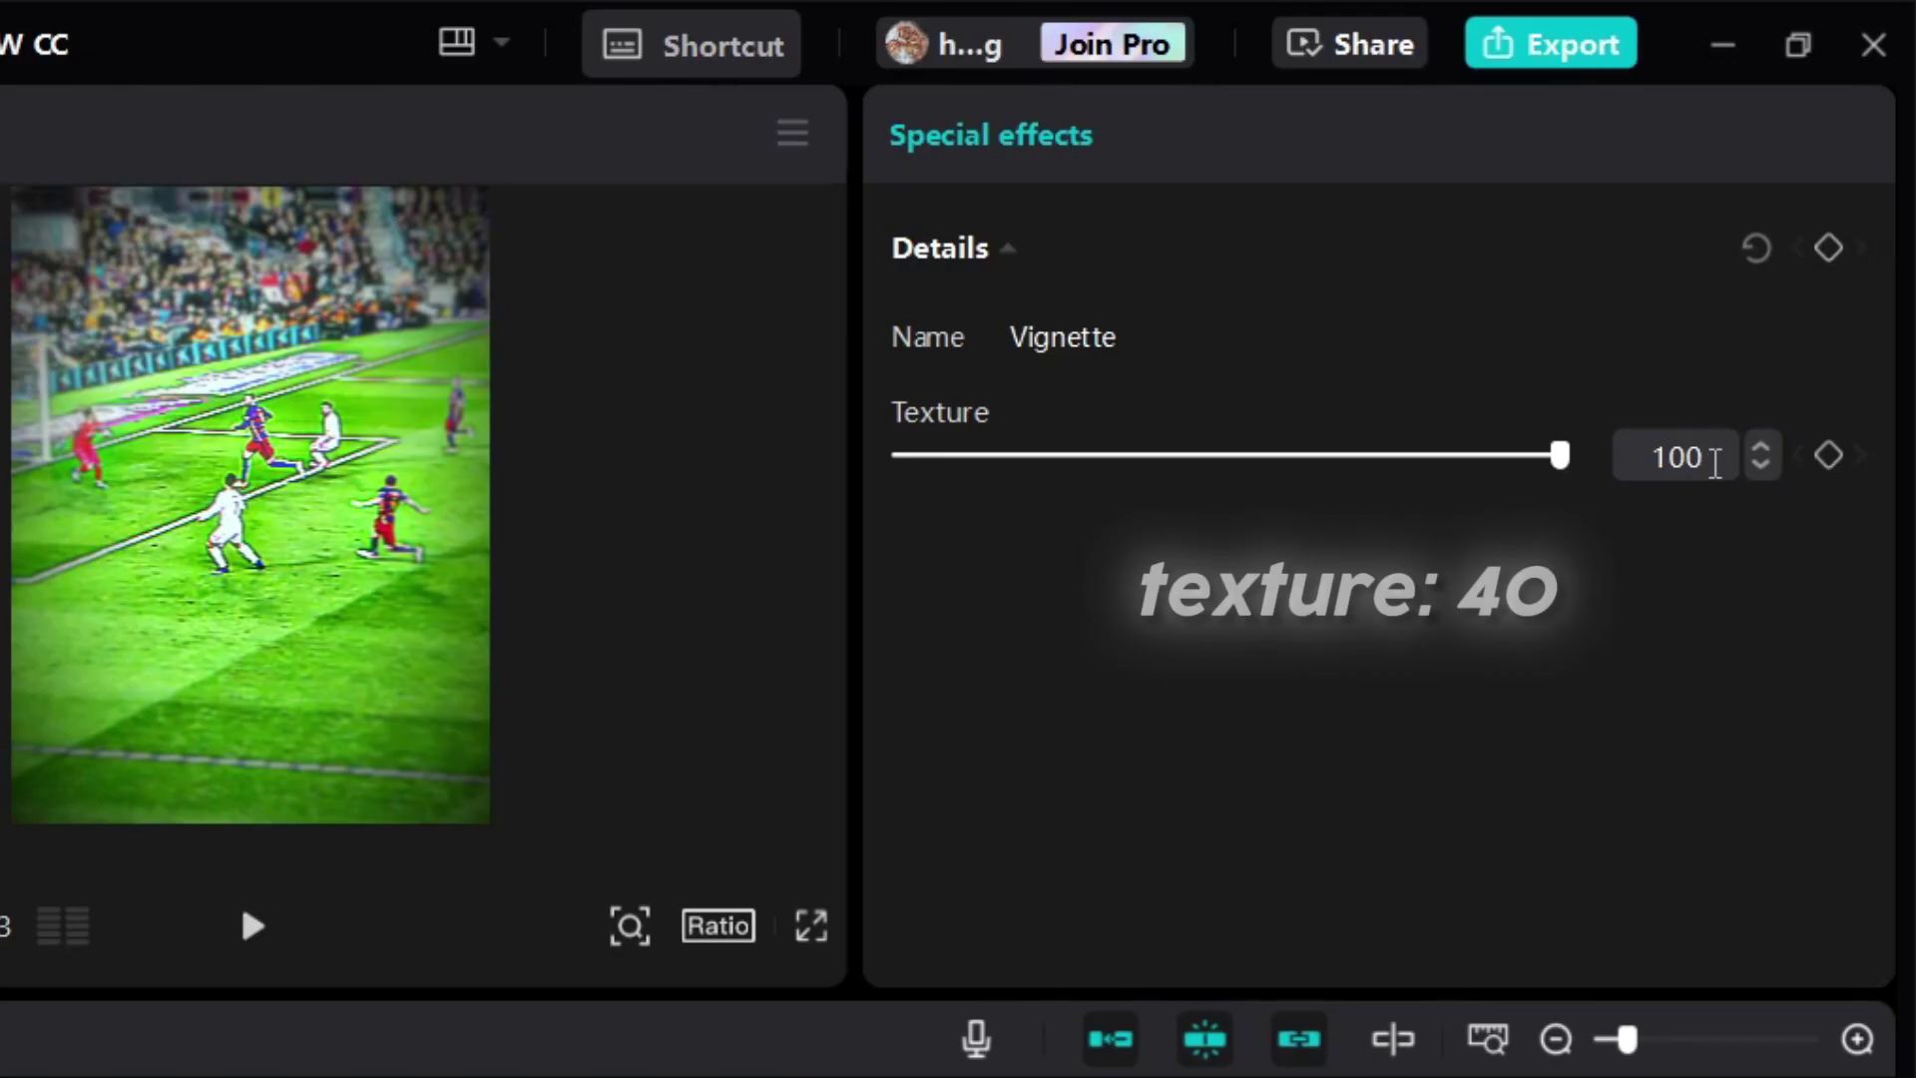
{"action": "type", "text": "40"}
{"action": "key", "text": "Return"}
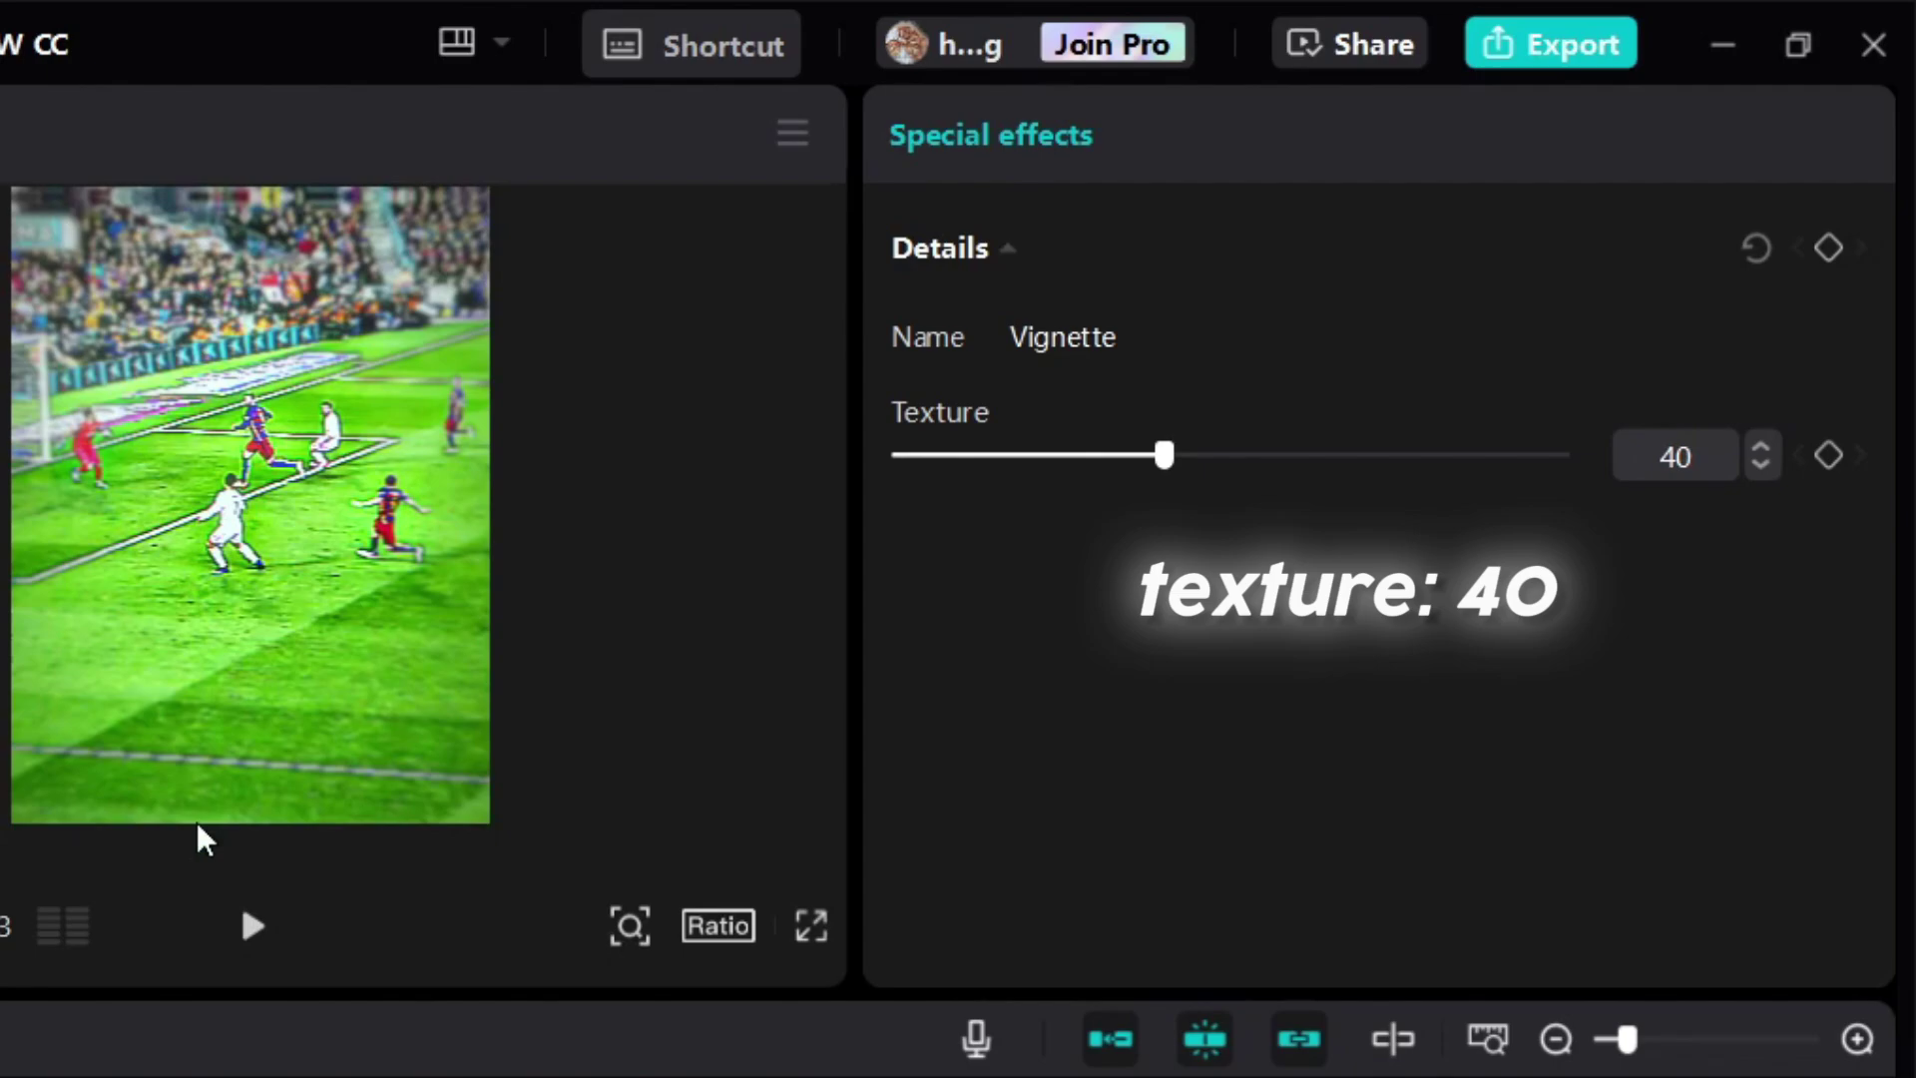